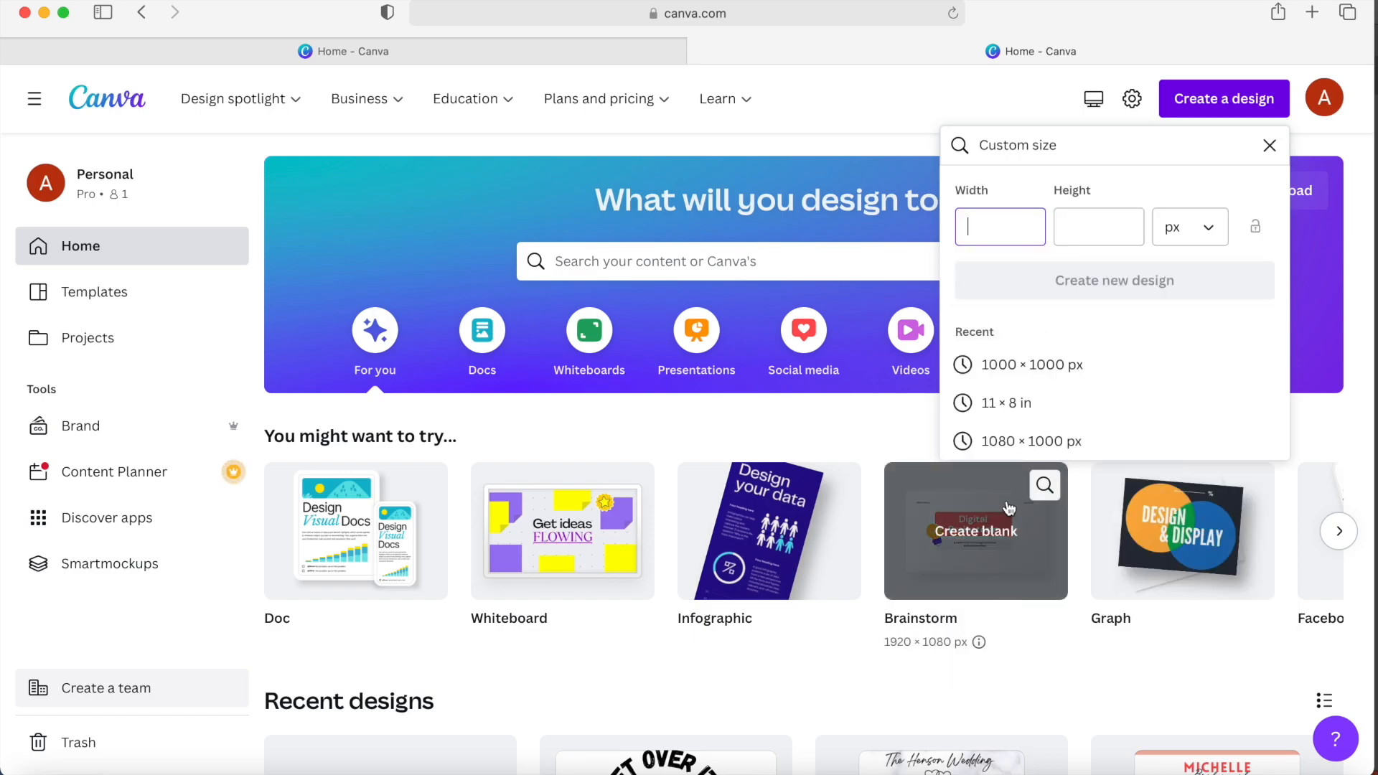
# - Create a new blank design with a custom size of 1500 × 1000 px
pyautogui.write('150')
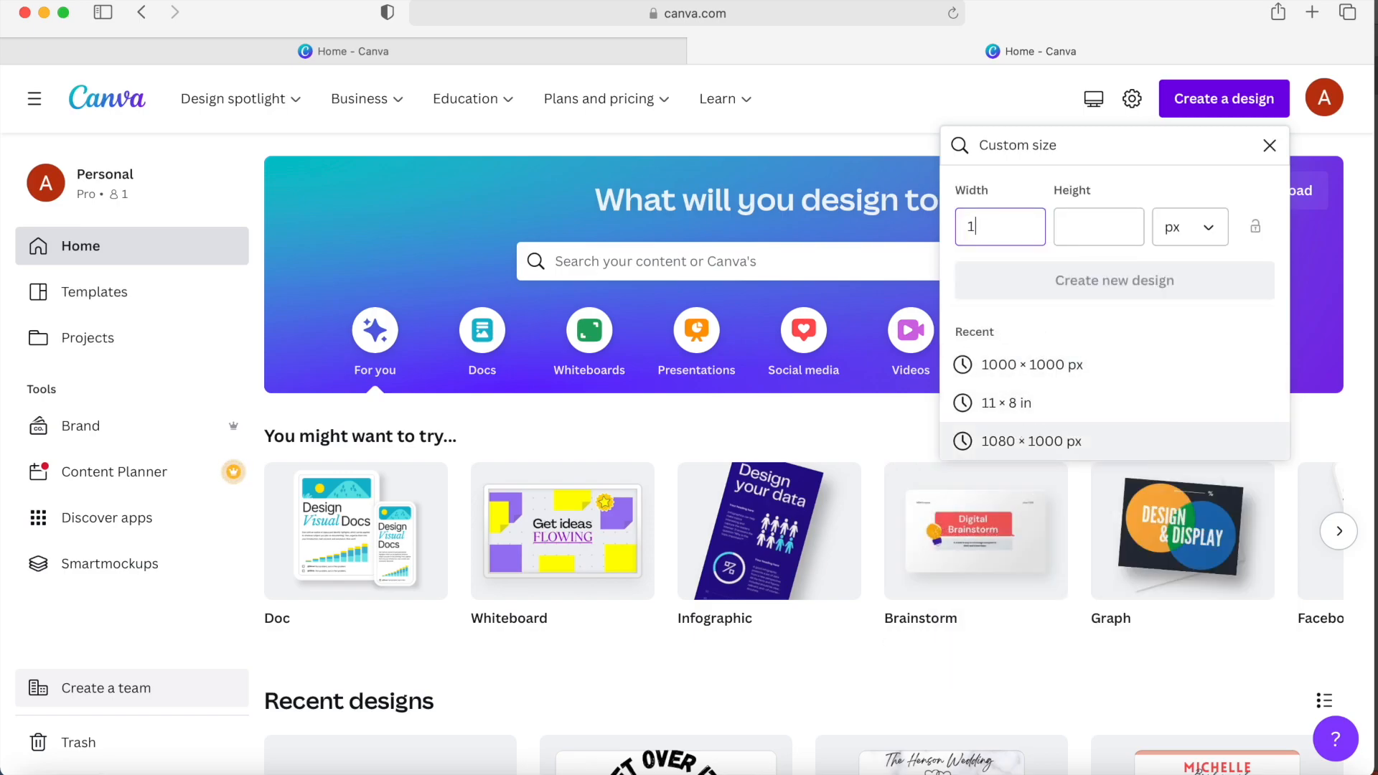
pyautogui.click(1083, 223)
pyautogui.write('1000')
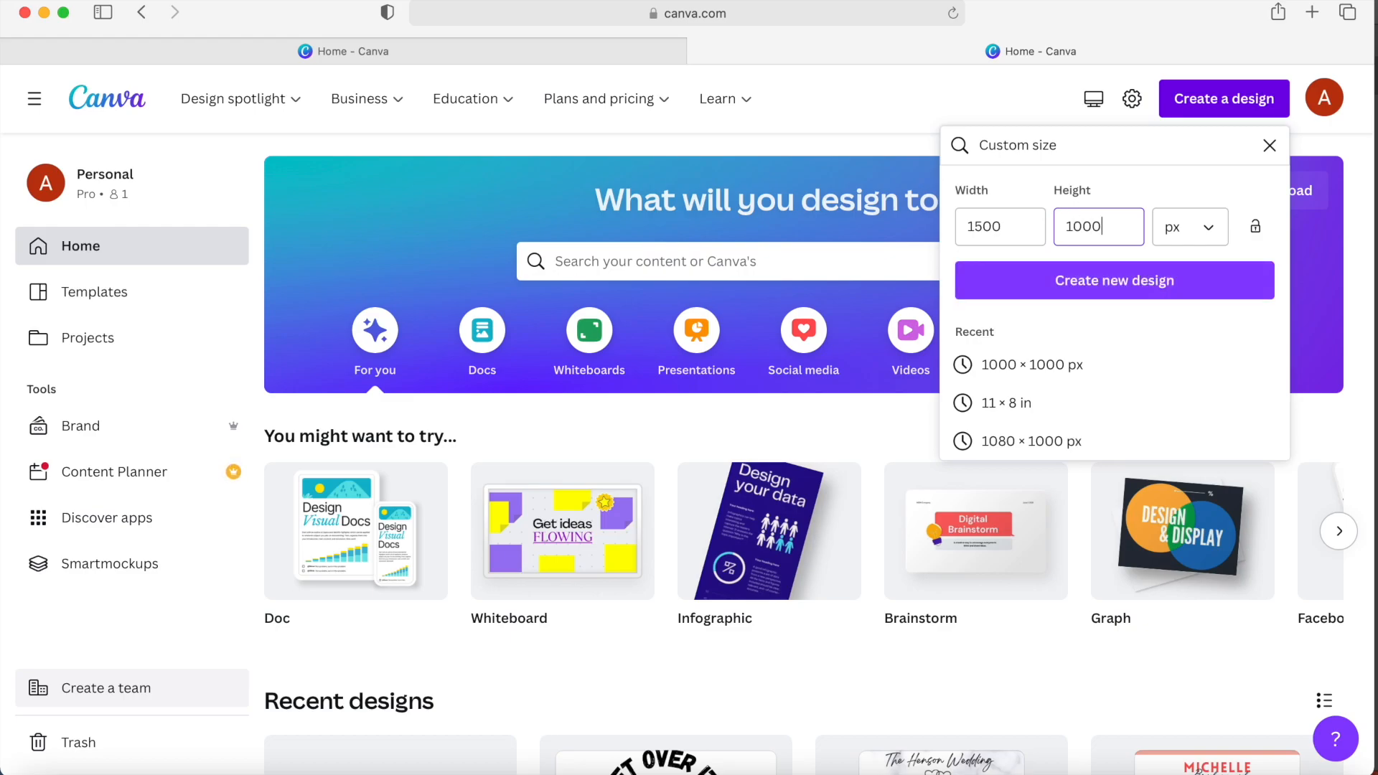
pyautogui.click(1078, 292)
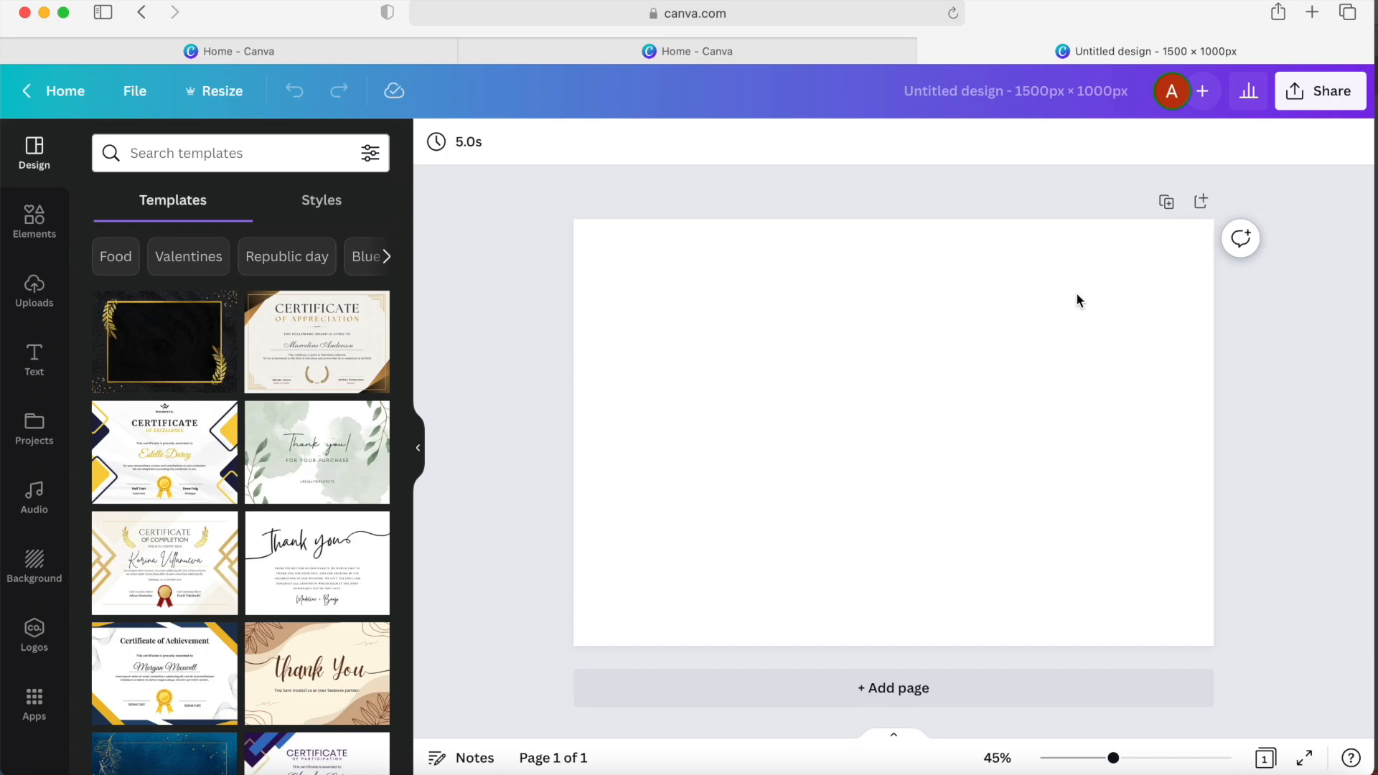
# - Search the elements for "lashes" and show all matching graphics
pyautogui.click(43, 237)
pyautogui.click(187, 153)
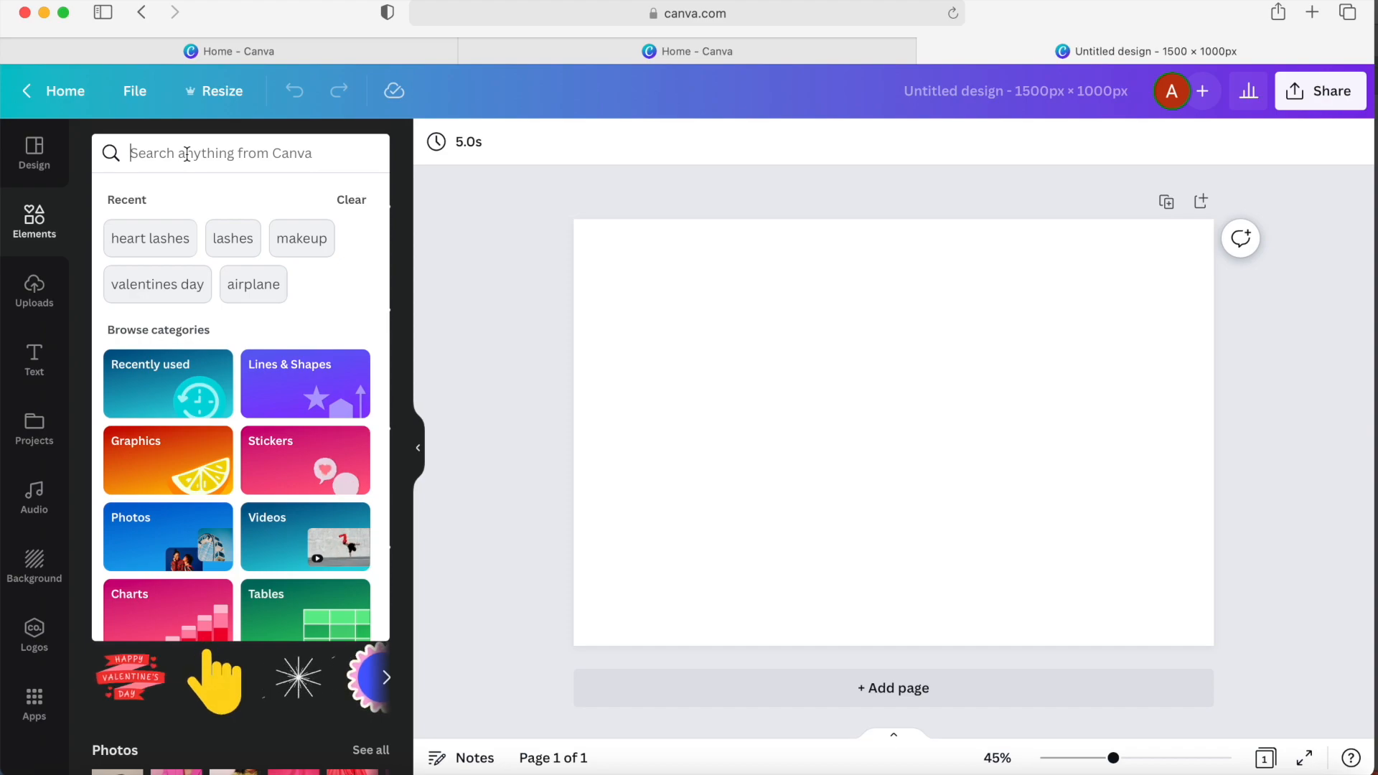
pyautogui.write('las')
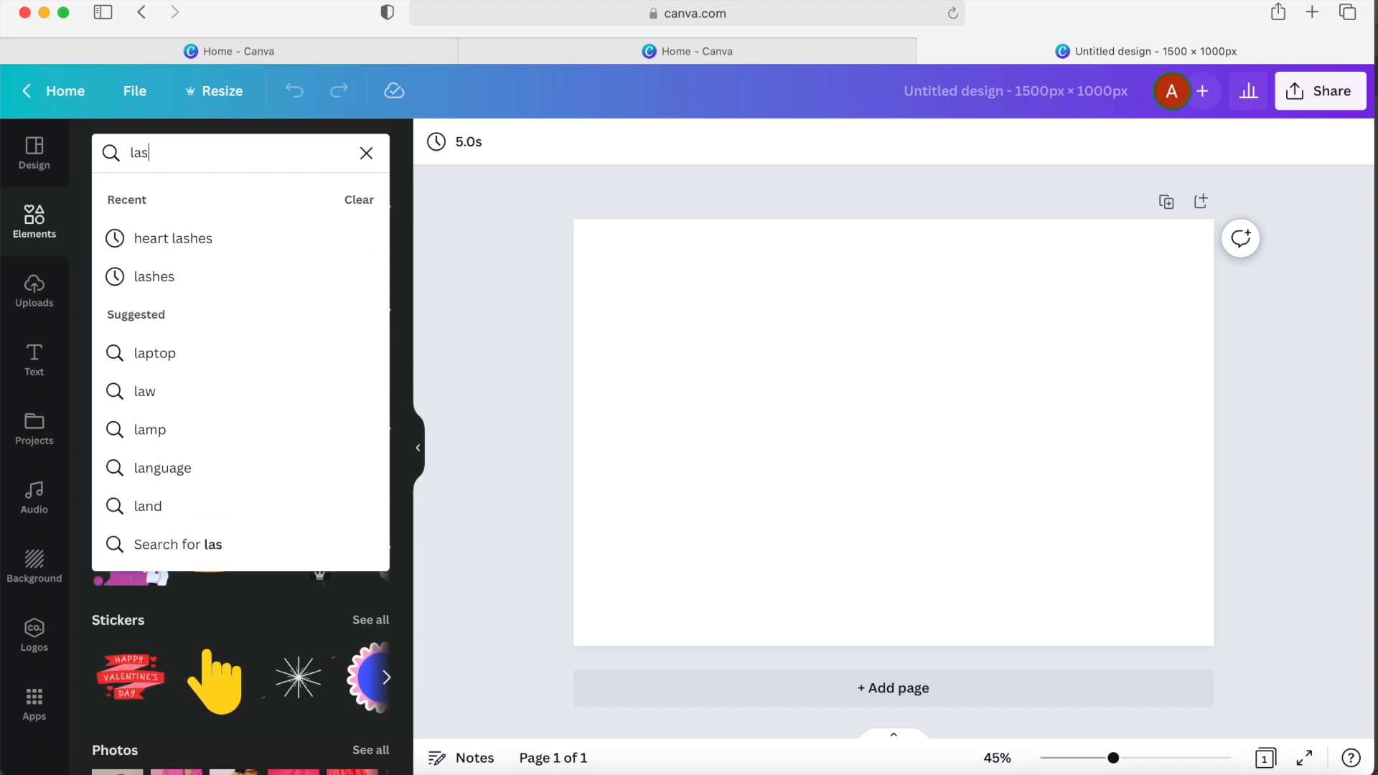
pyautogui.write('hes')
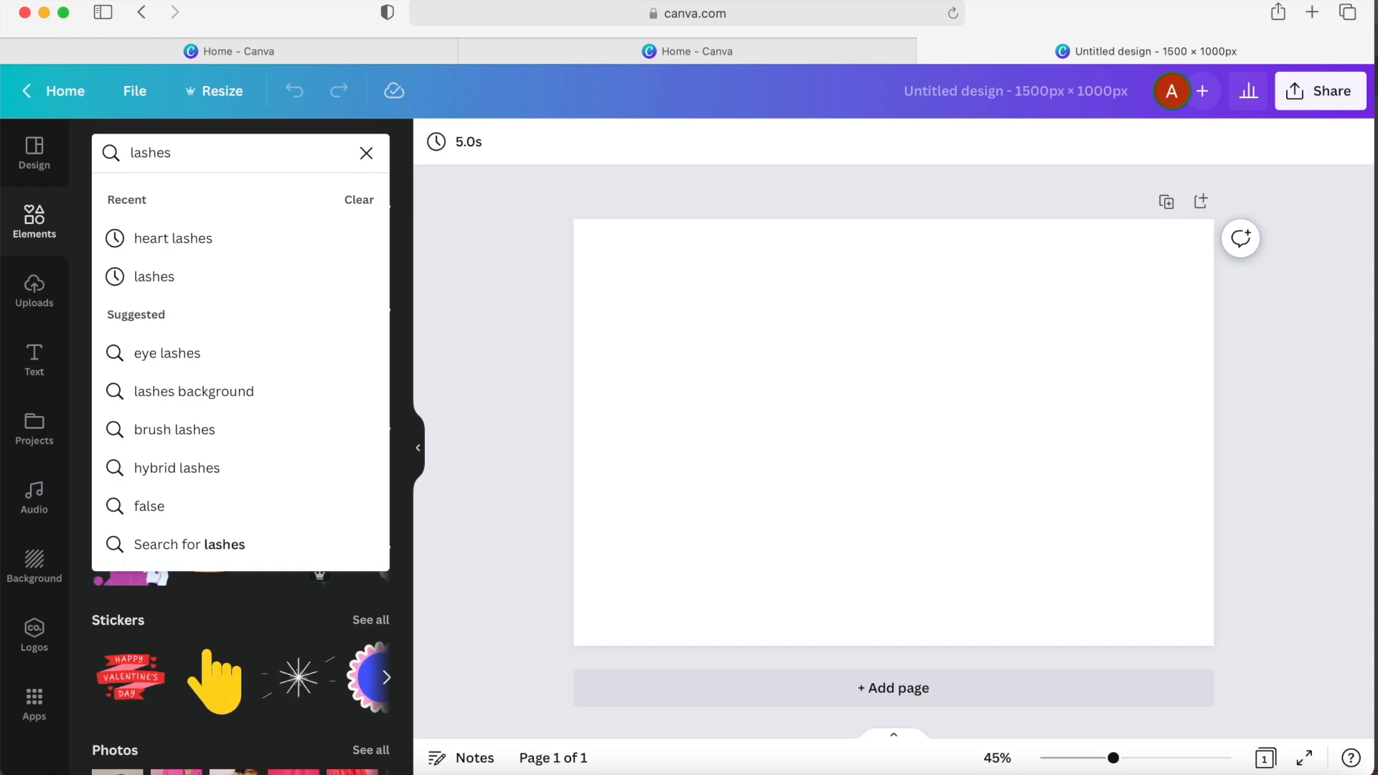
pyautogui.press('Return')
pyautogui.click(374, 307)
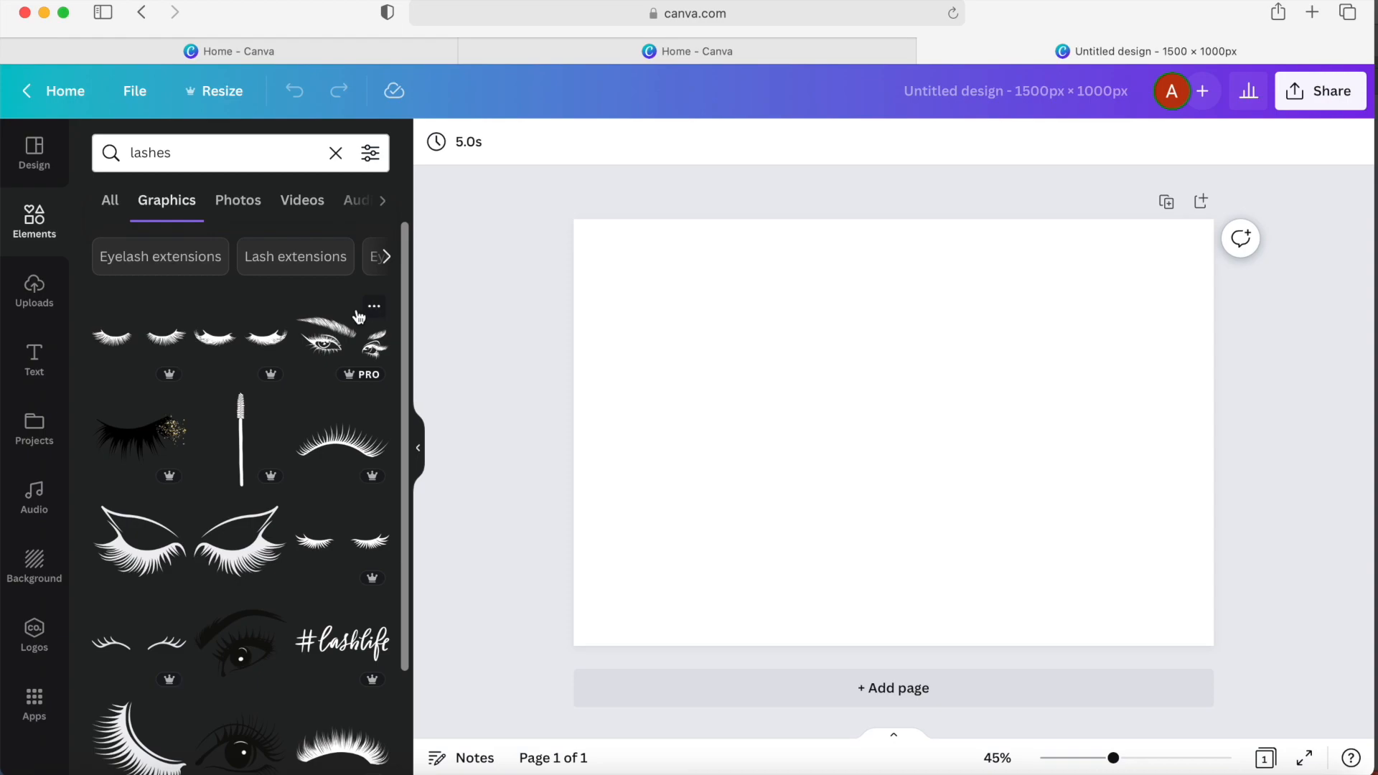
# - Add the #lashlife lettering in the page's upper left and the closed-eye graphic with black lashes and pink eyeliner below it
pyautogui.click(328, 649)
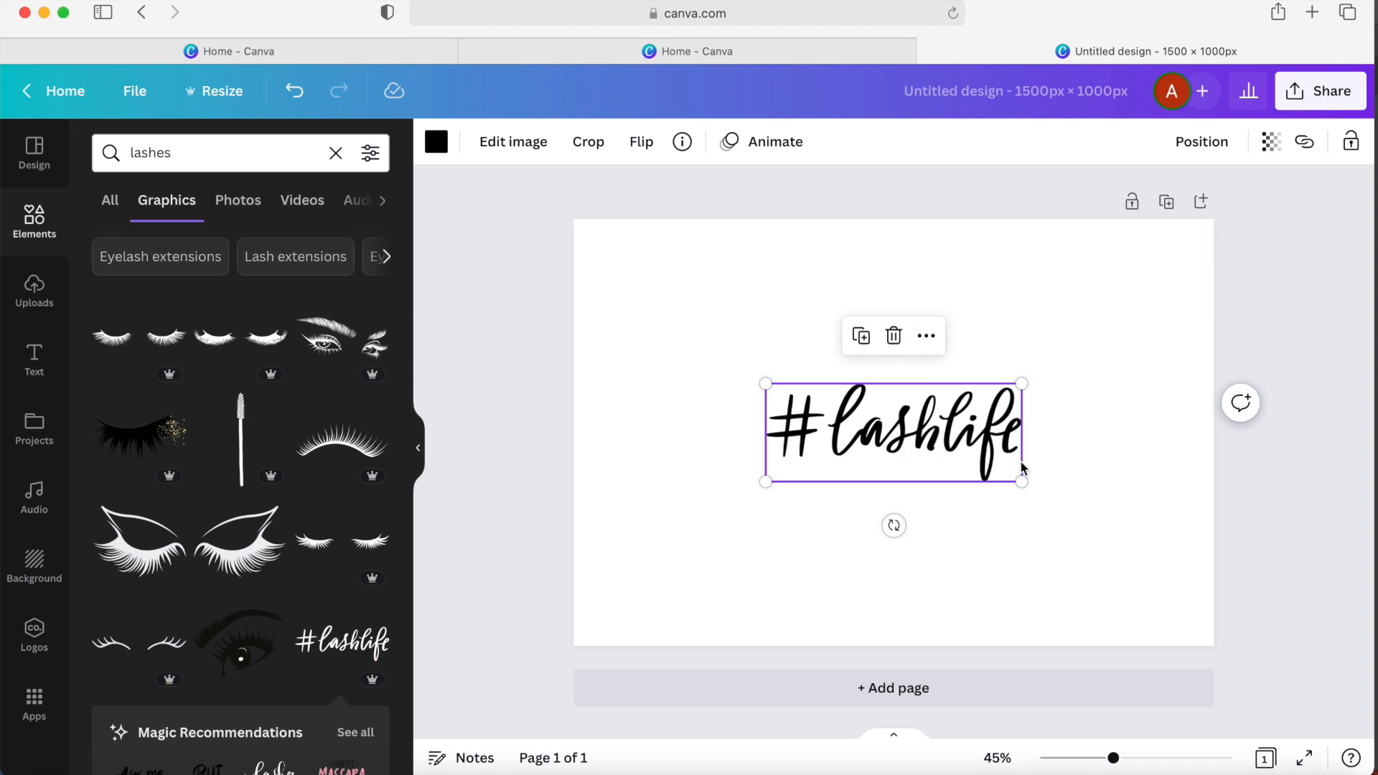
pyautogui.moveTo(781, 409); pyautogui.dragTo(639, 307)
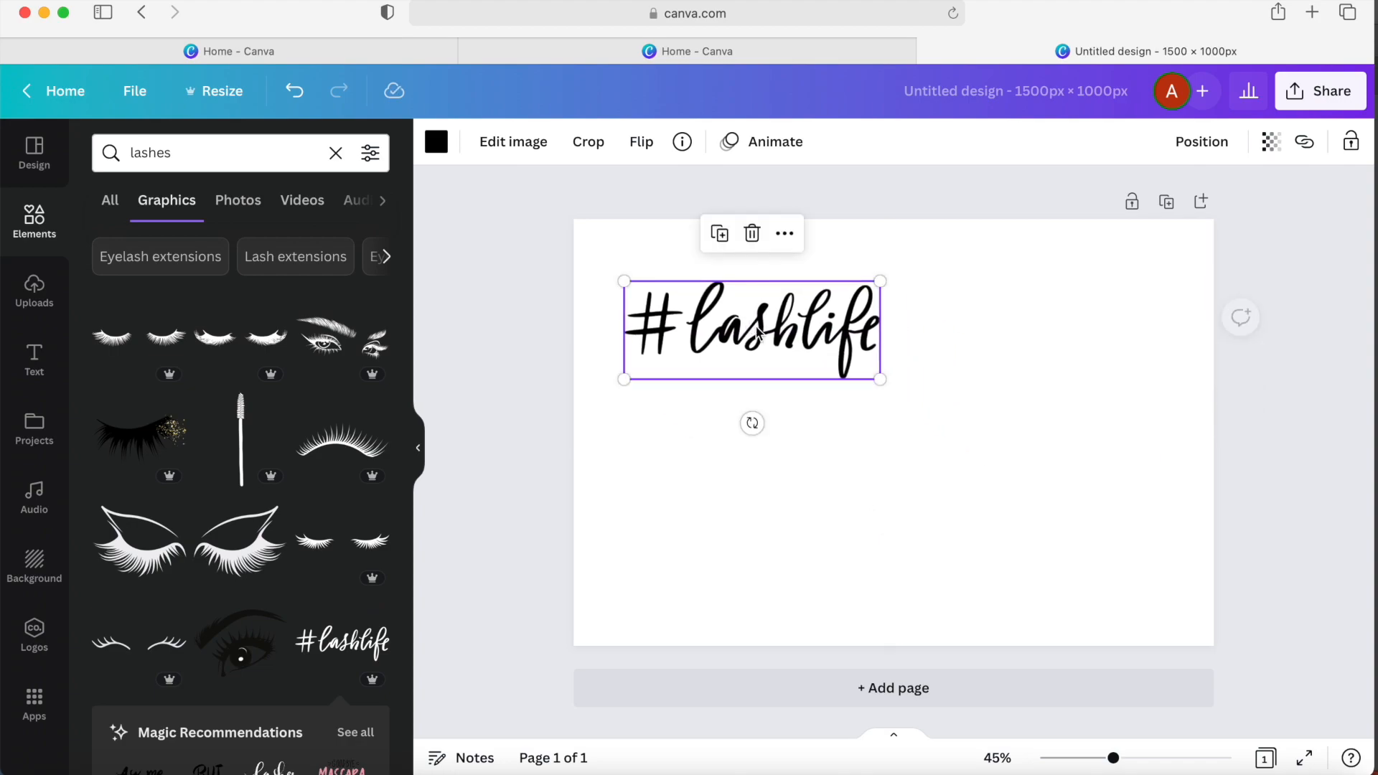
pyautogui.scroll(-5, 299, 655)
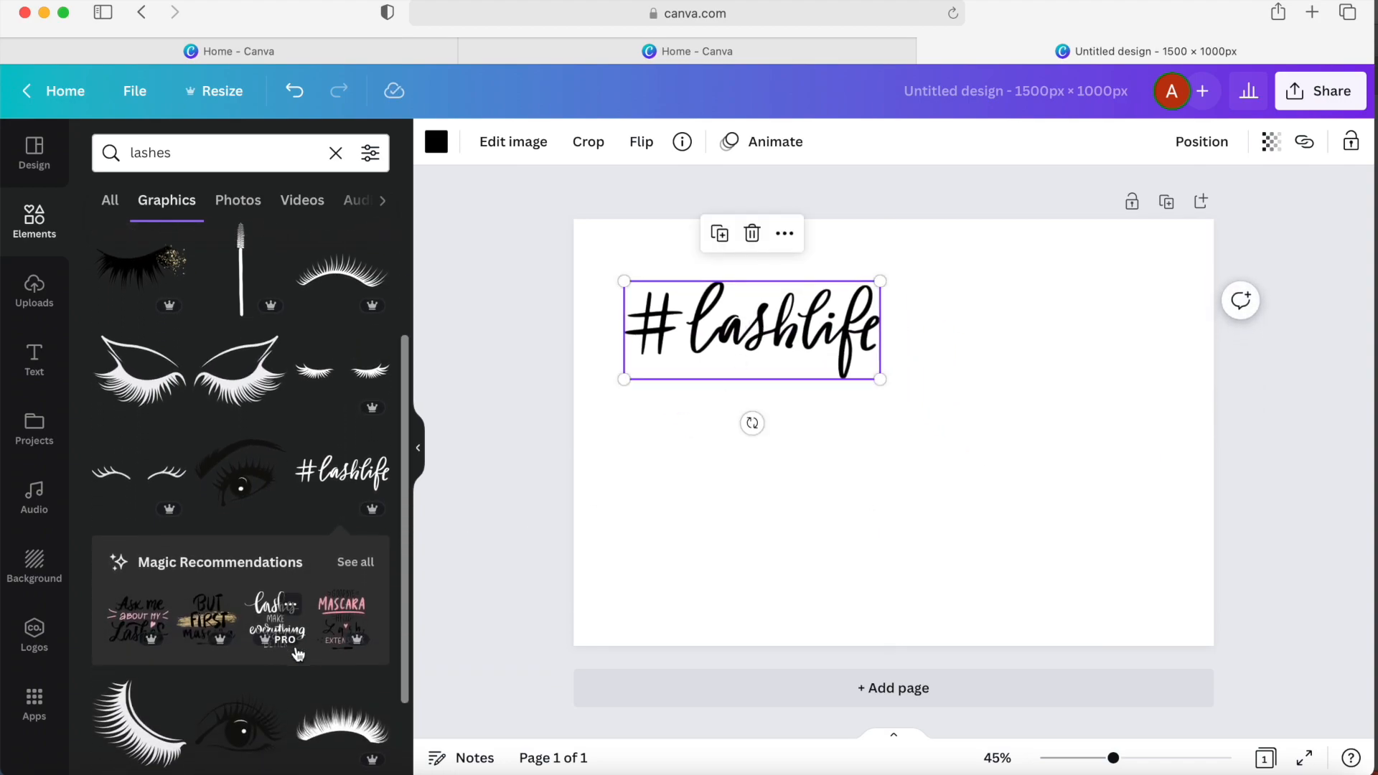
pyautogui.scroll(-8, 298, 655)
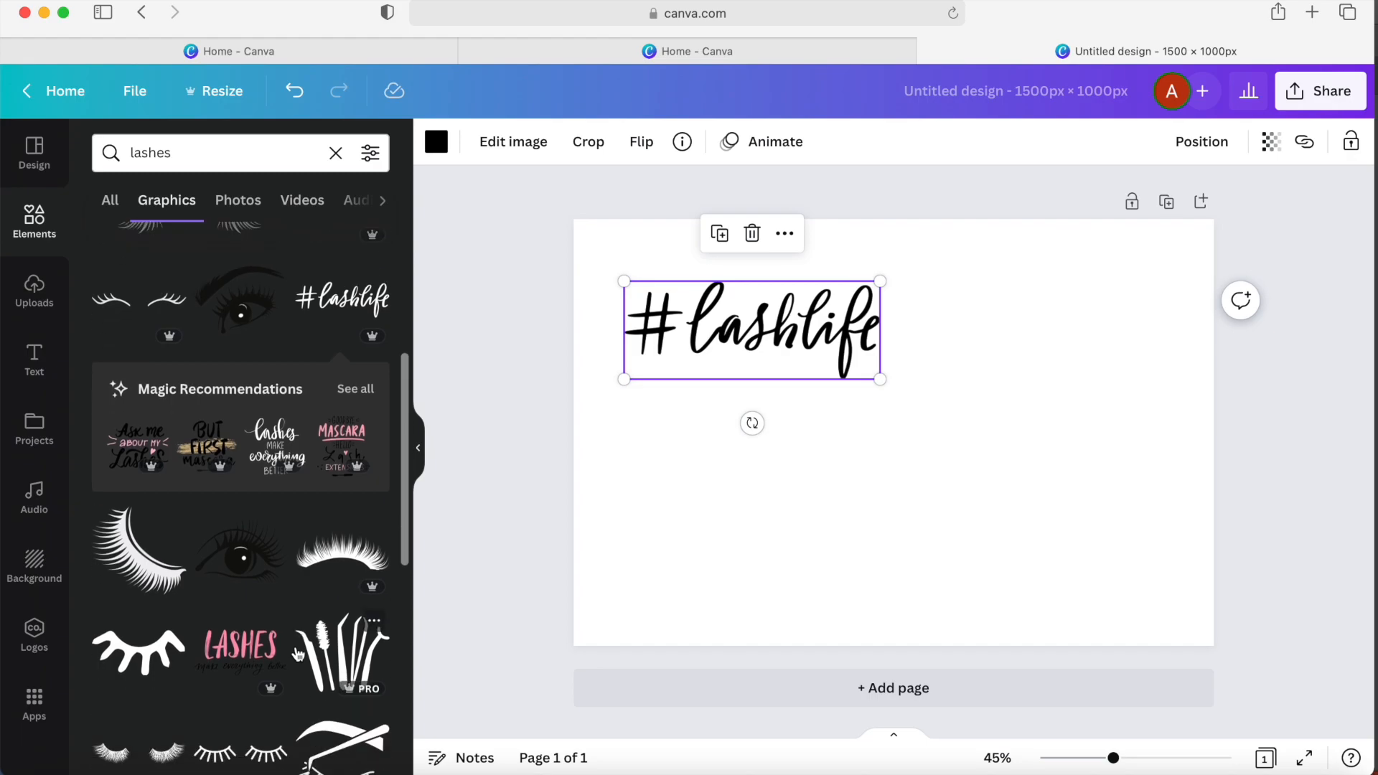
pyautogui.scroll(-9, 299, 655)
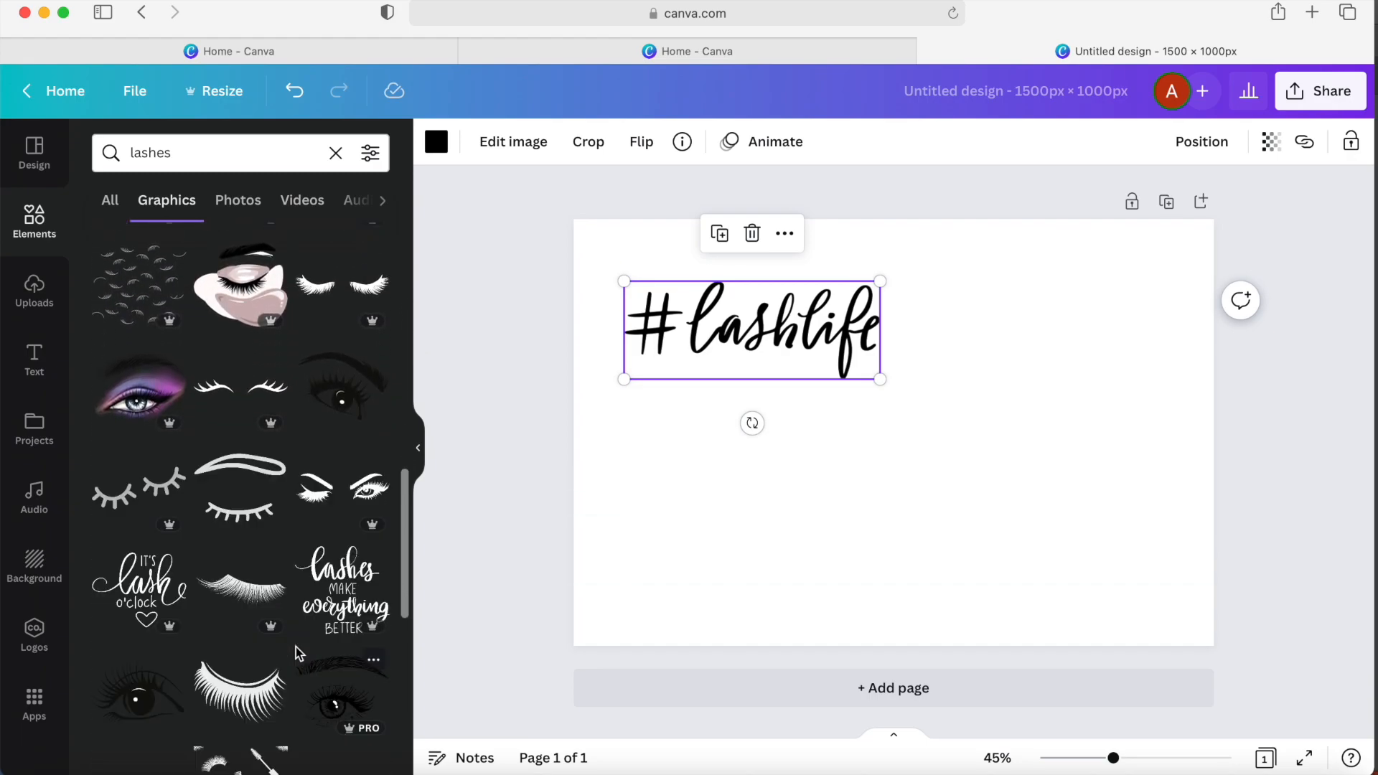
pyautogui.scroll(-9, 299, 655)
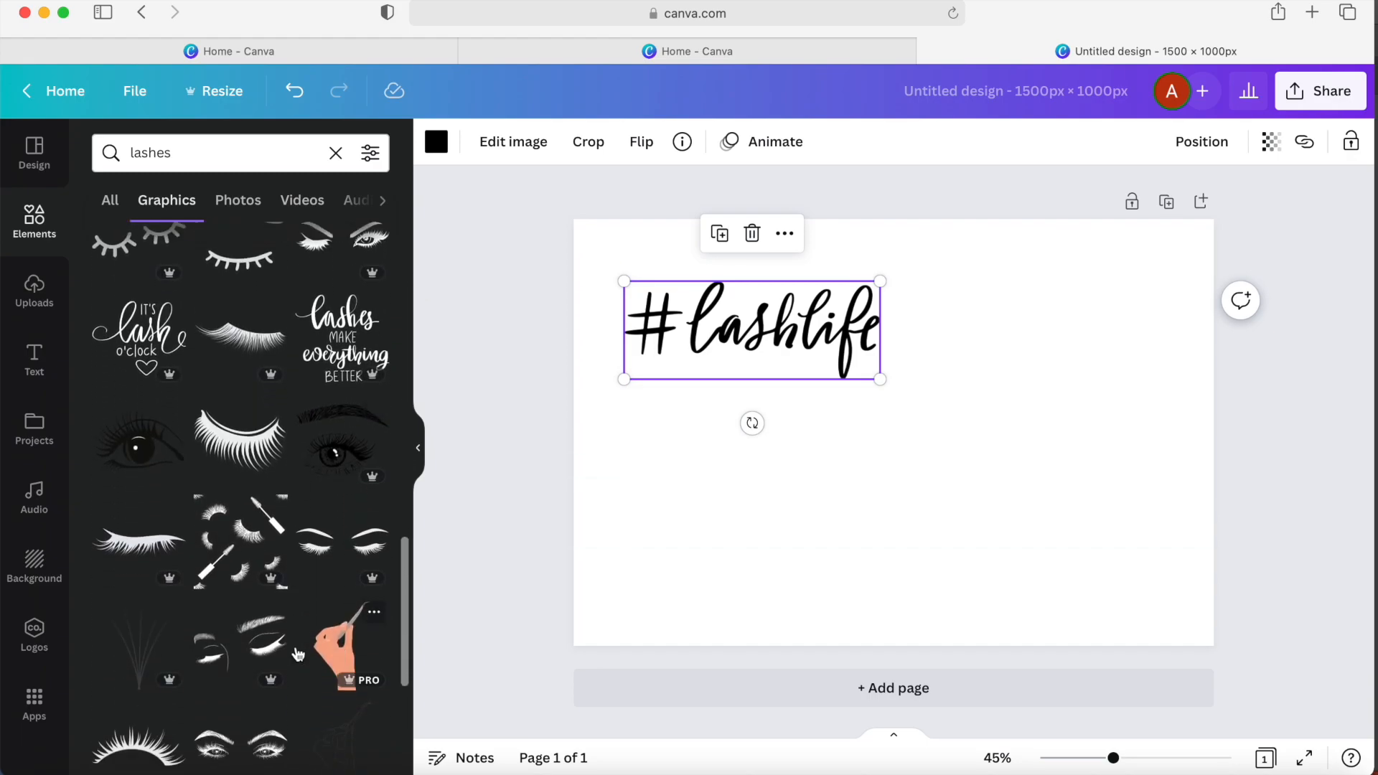
pyautogui.scroll(-5, 299, 655)
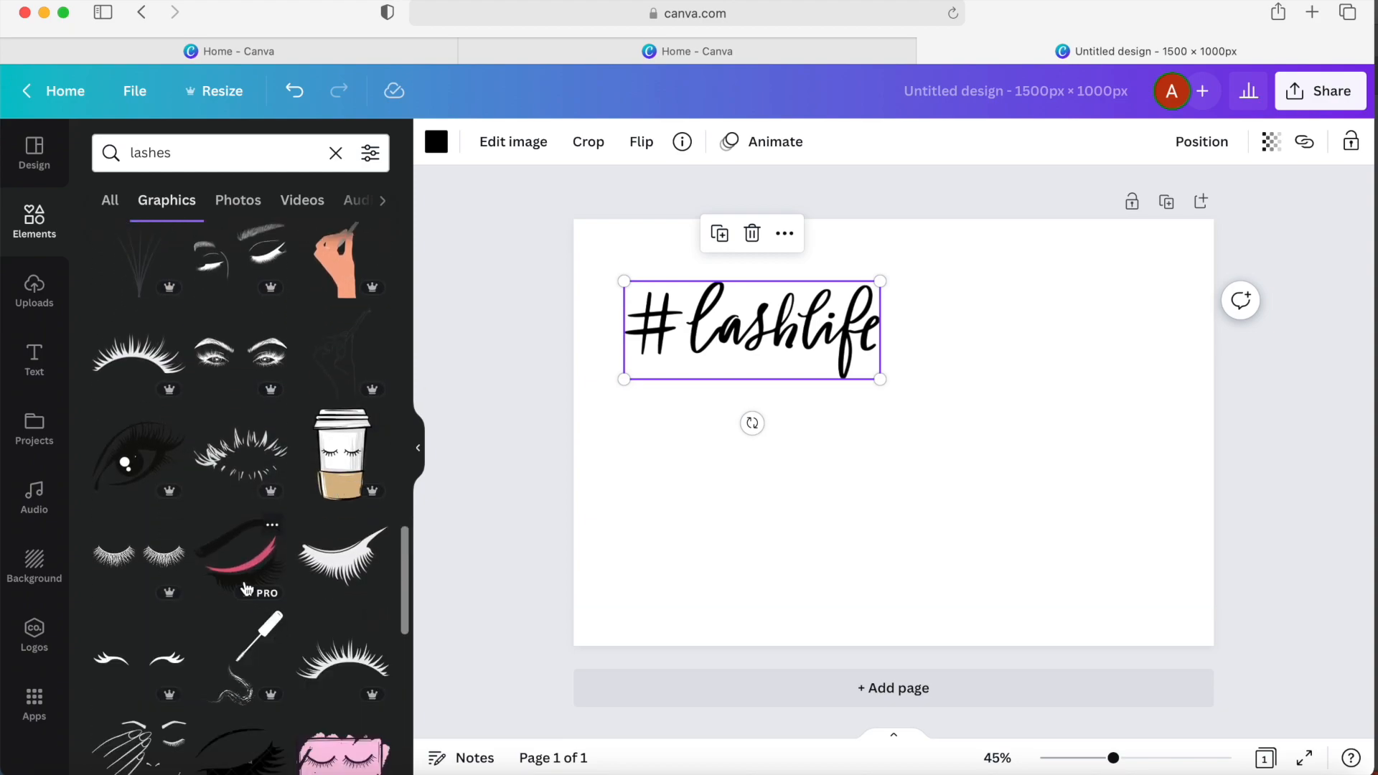
pyautogui.click(244, 579)
pyautogui.moveTo(1000, 516); pyautogui.dragTo(820, 512)
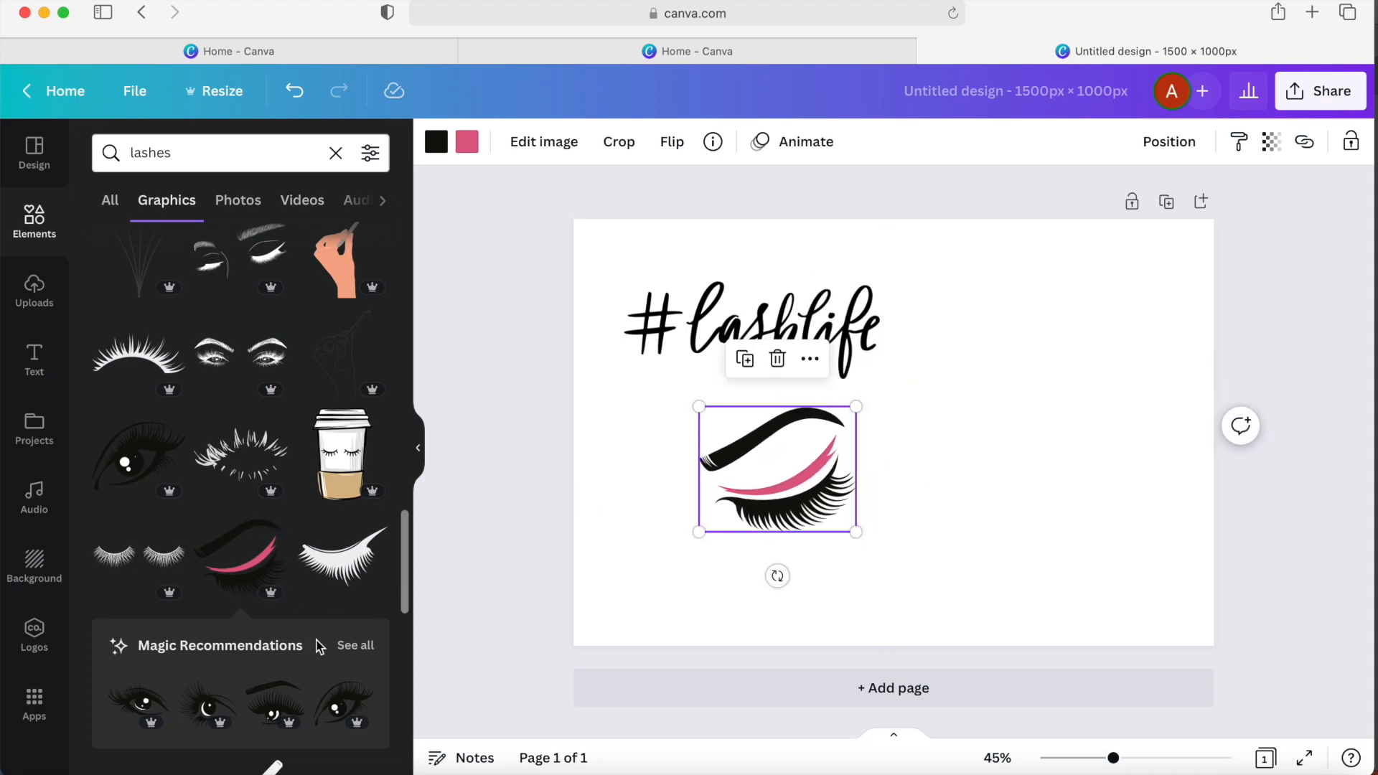
# - Try the "lashes make everything better" lettering on the page and delete it again
pyautogui.scroll(1, 295, 617)
pyautogui.scroll(5, 293, 612)
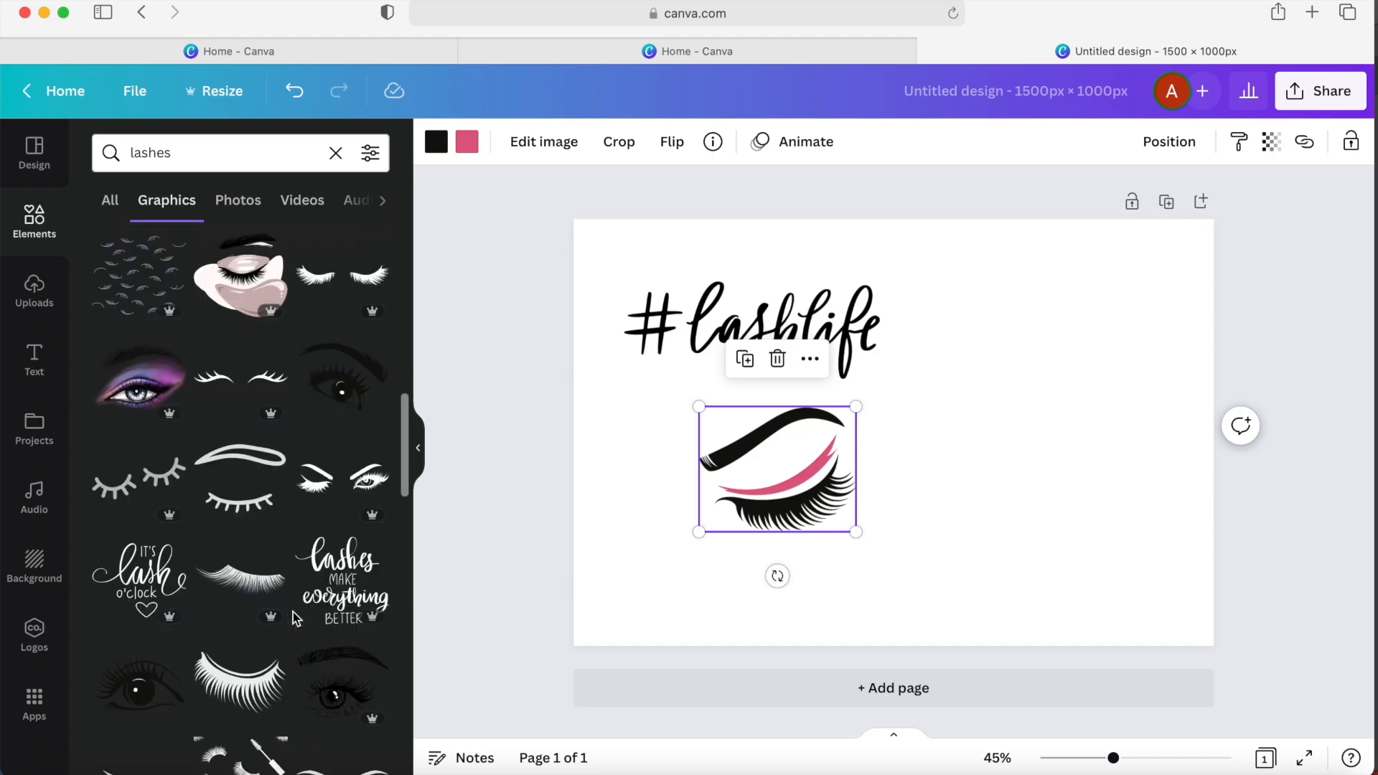
pyautogui.scroll(5, 293, 612)
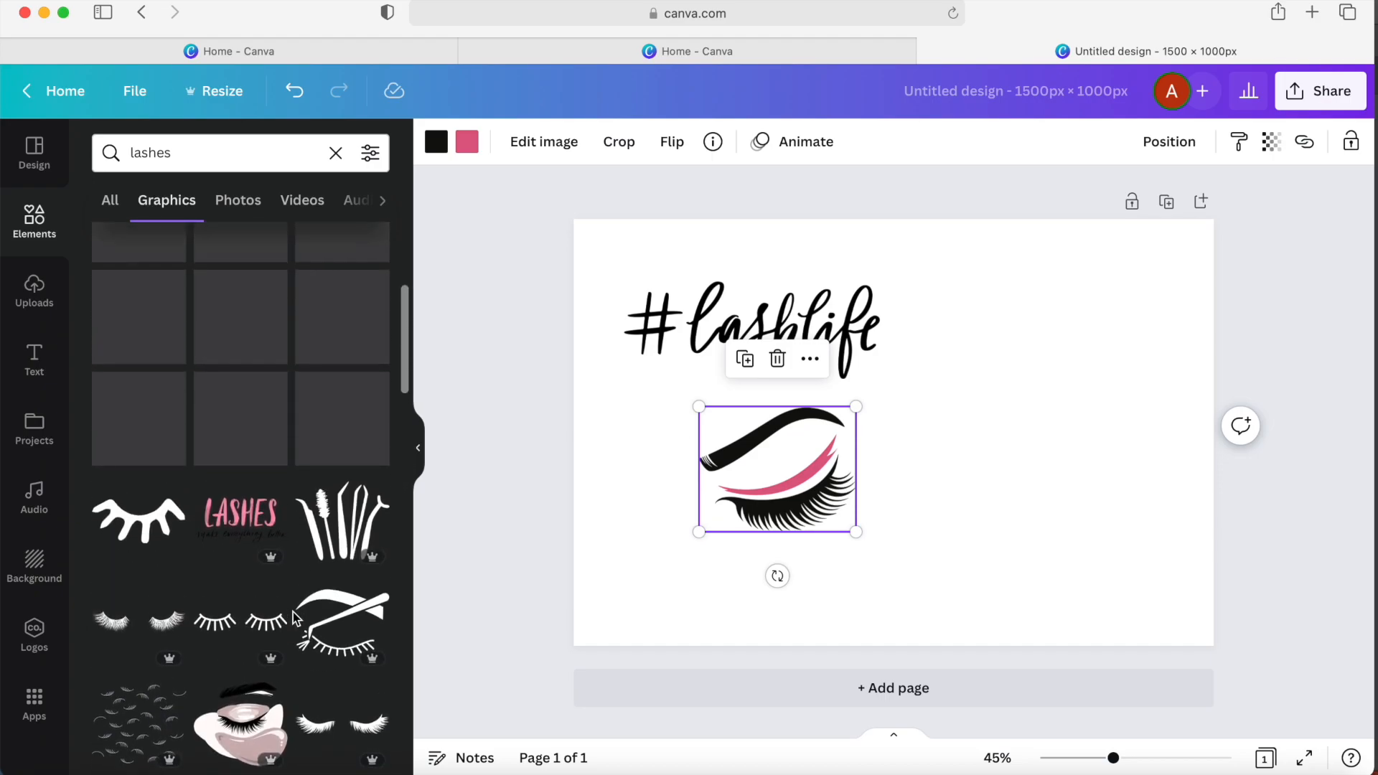
pyautogui.scroll(5, 294, 618)
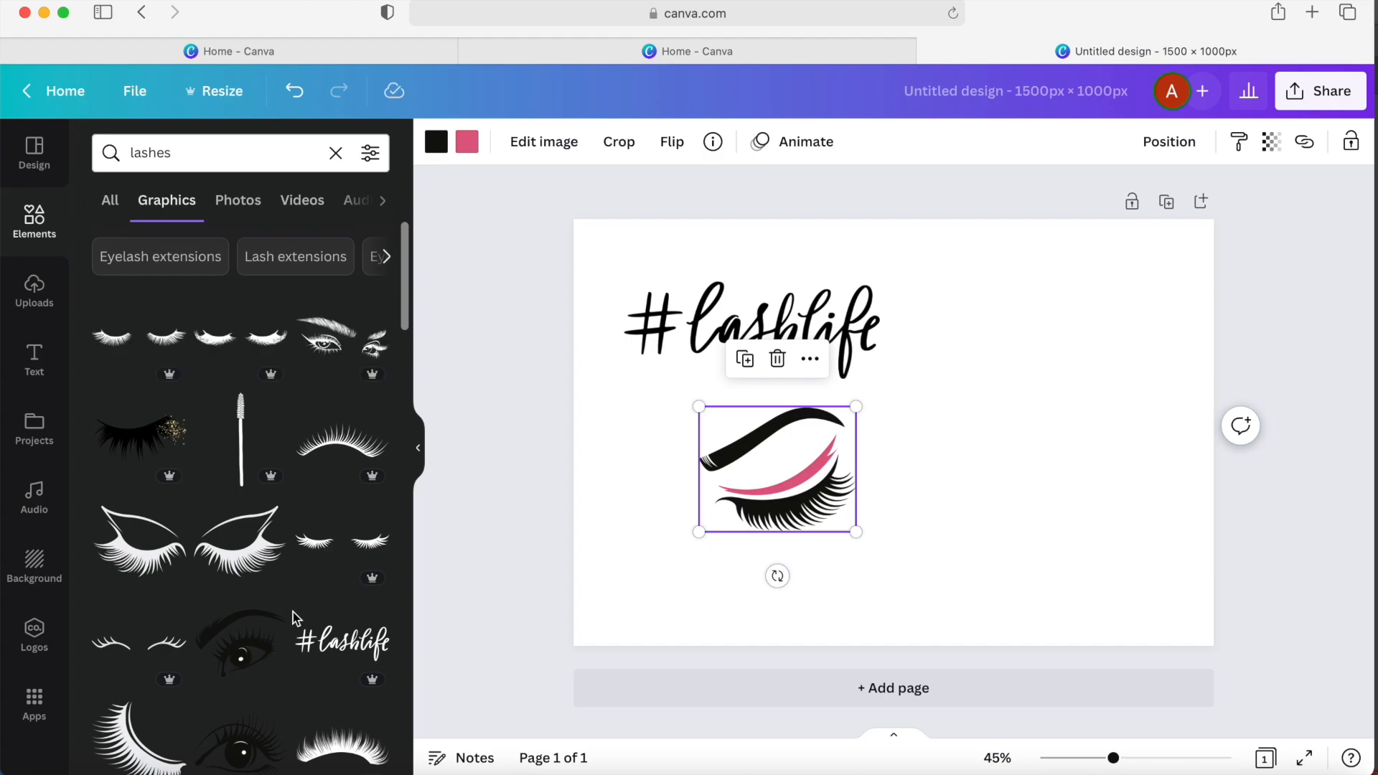
pyautogui.scroll(-3, 295, 617)
pyautogui.scroll(-5, 292, 612)
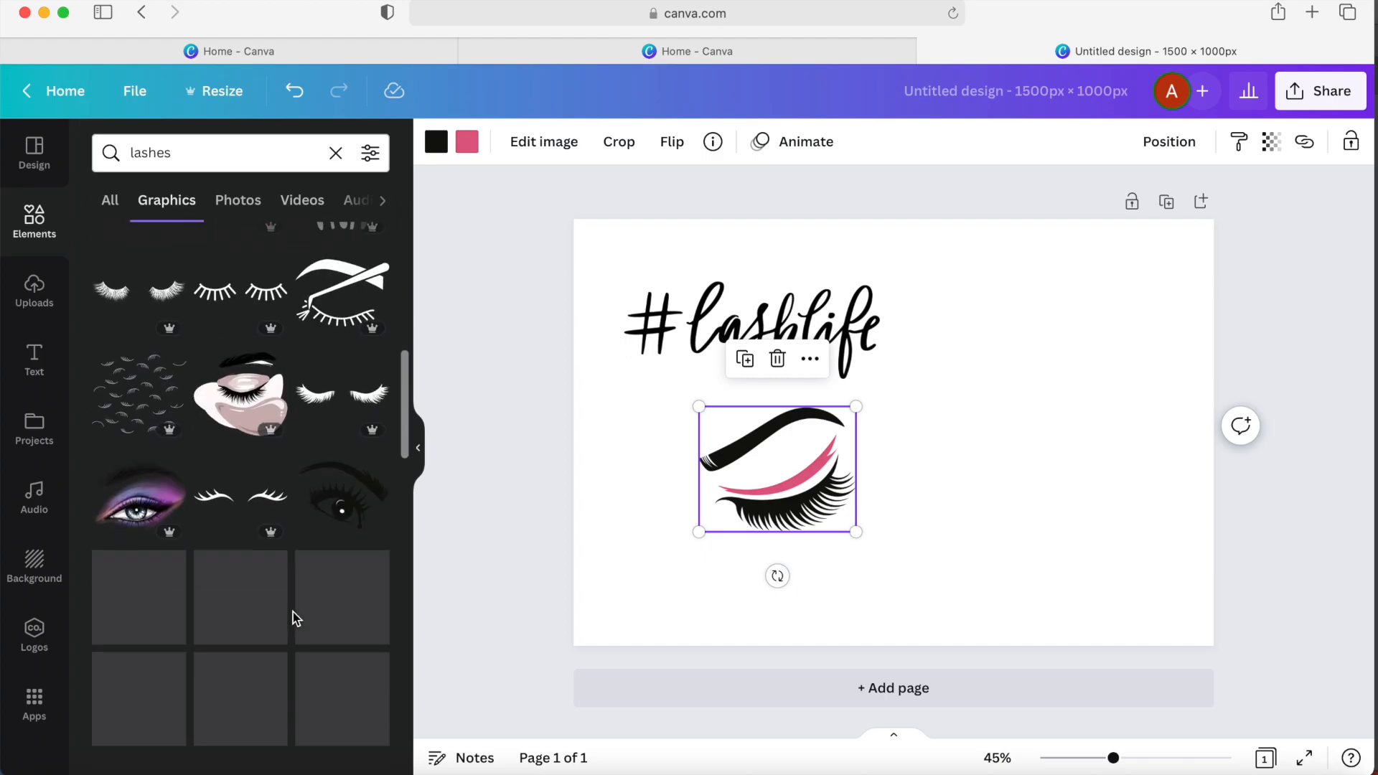
pyautogui.scroll(2, 343, 605)
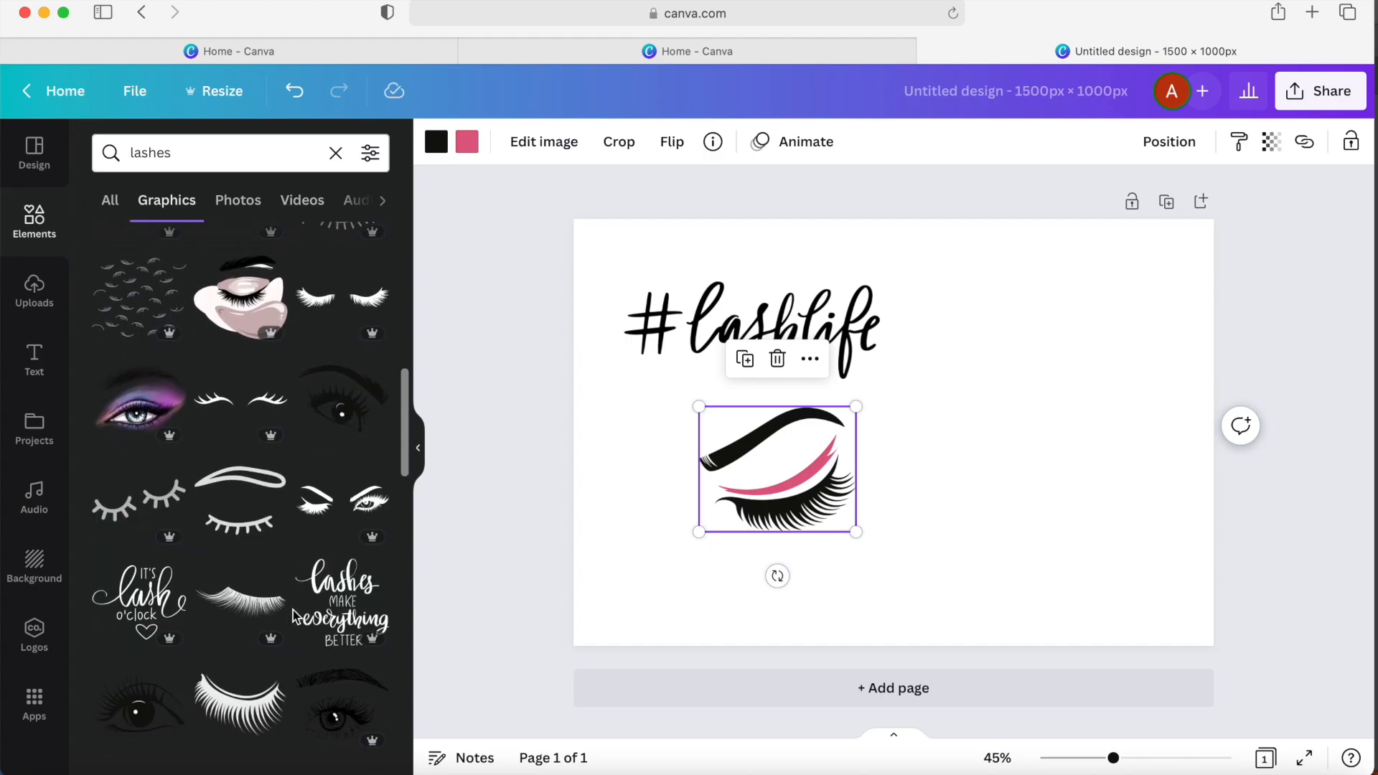
pyautogui.click(346, 743)
pyautogui.press('Delete')
# - Add the "Lash slayer" lettering from the full set of magic recommendations and place it on the right side of the page
pyautogui.scroll(-5, 259, 632)
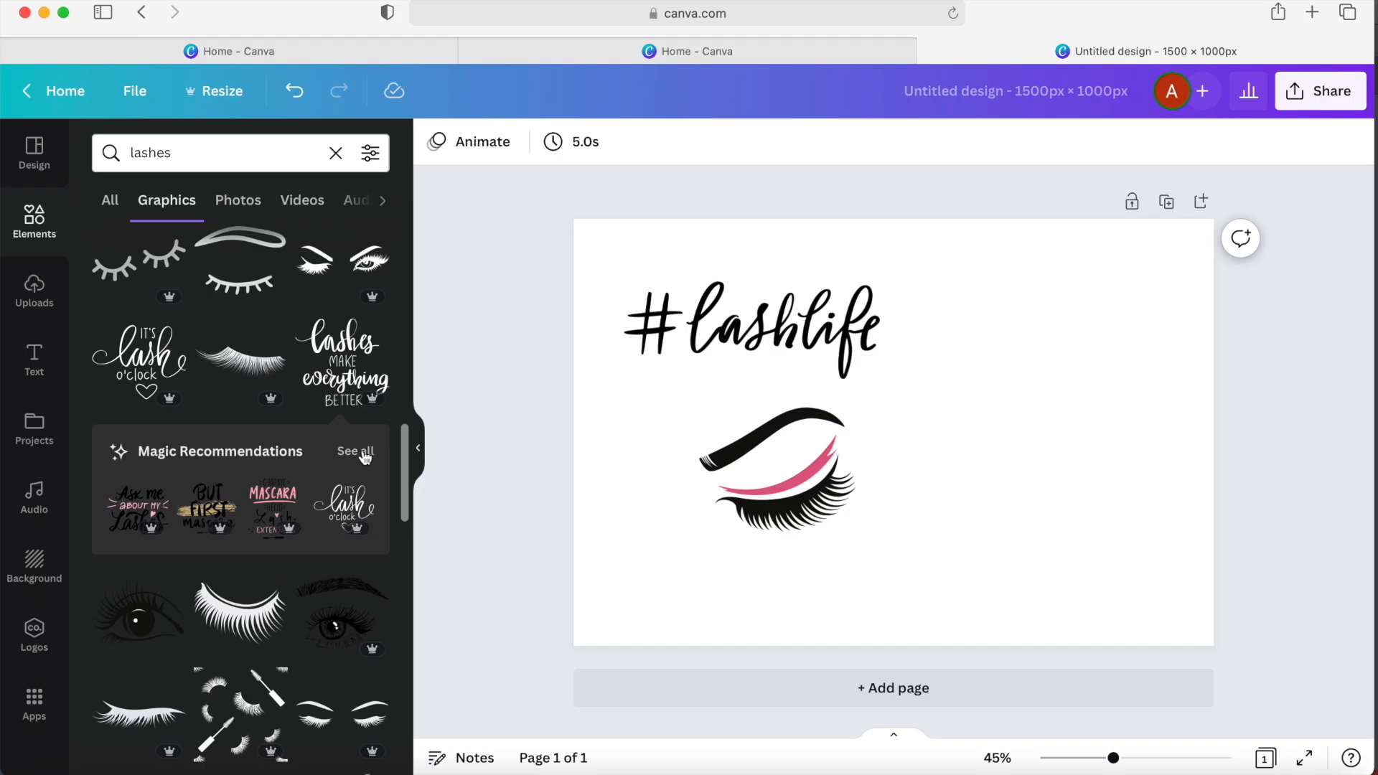
pyautogui.click(356, 451)
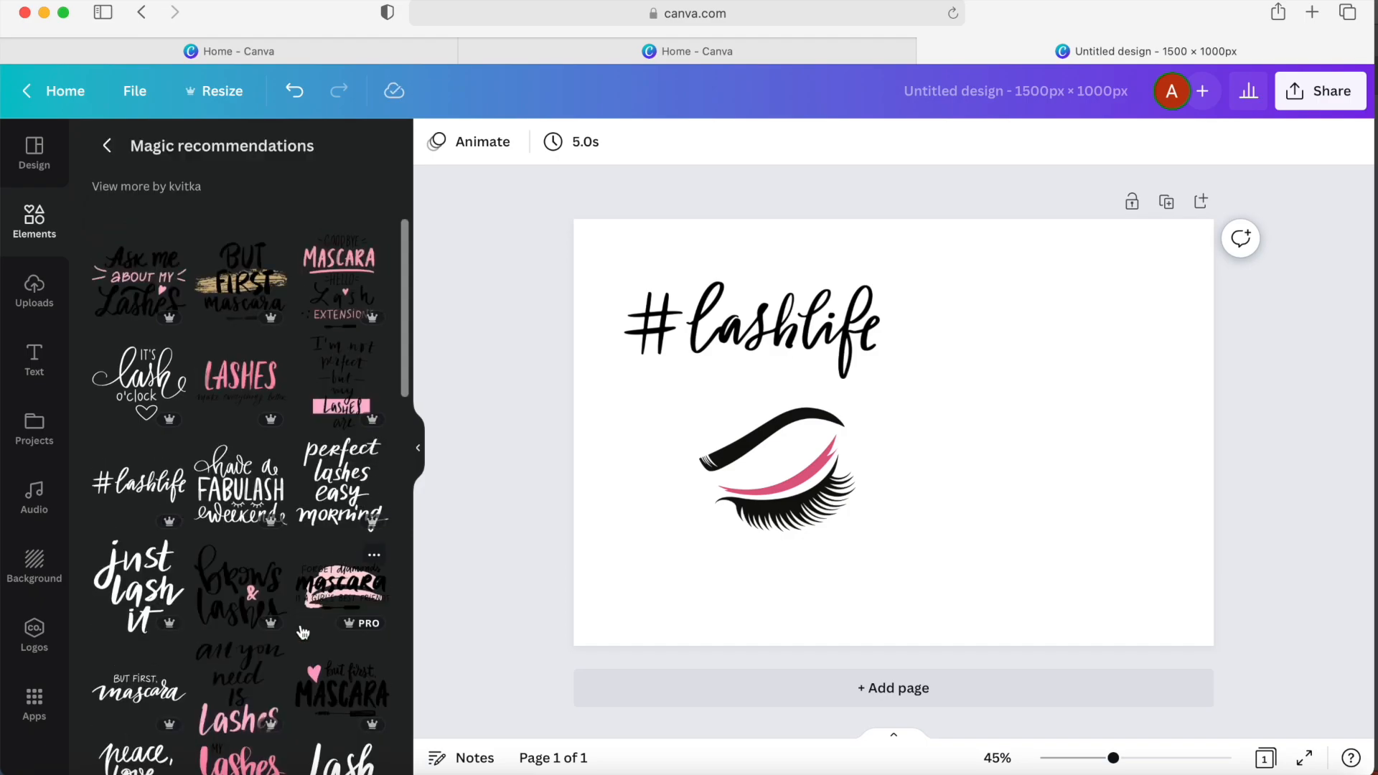
pyautogui.scroll(-4, 303, 632)
pyautogui.click(340, 532)
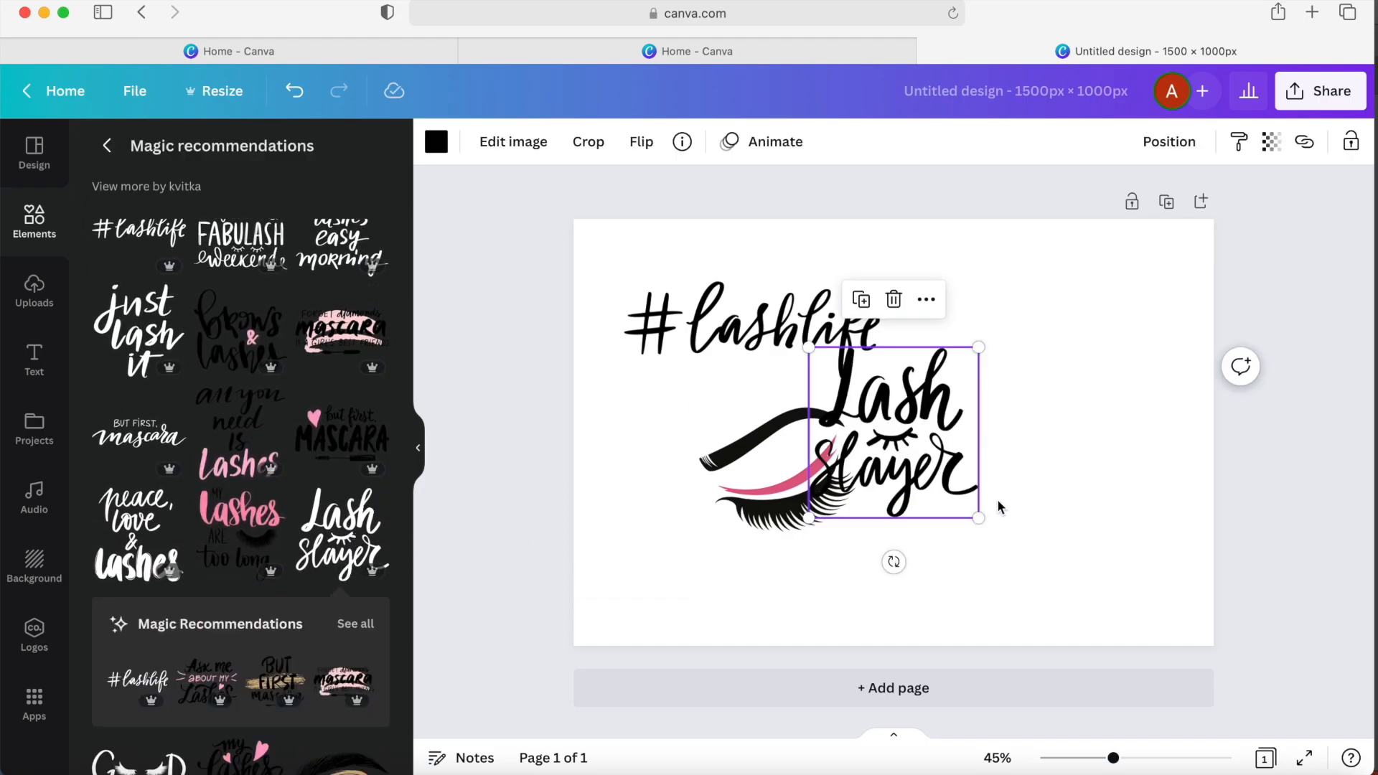
pyautogui.moveTo(936, 486); pyautogui.dragTo(1142, 490)
pyautogui.click(964, 567)
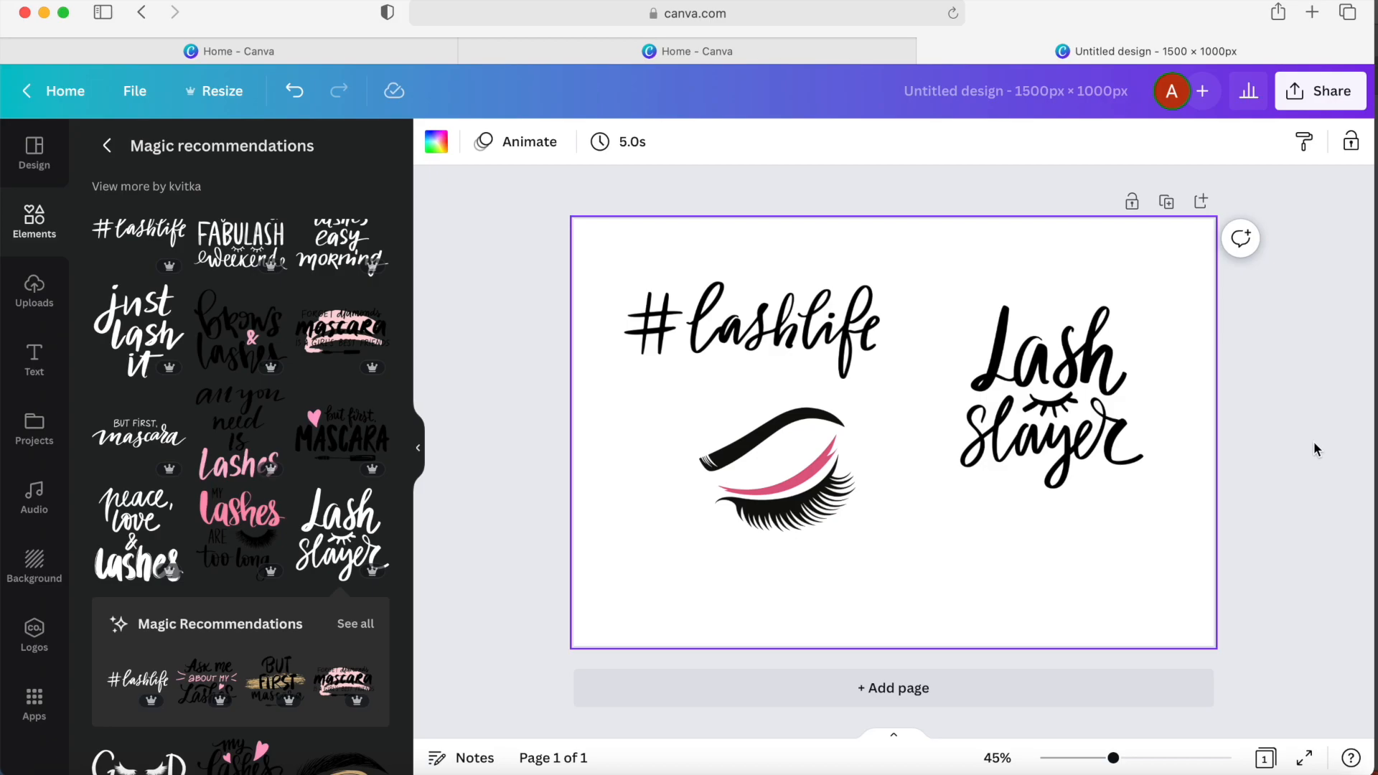
# - Take a screenshot of the screen and crop it to the white page area containing the three lash graphics
pyautogui.press('super+shift+3')
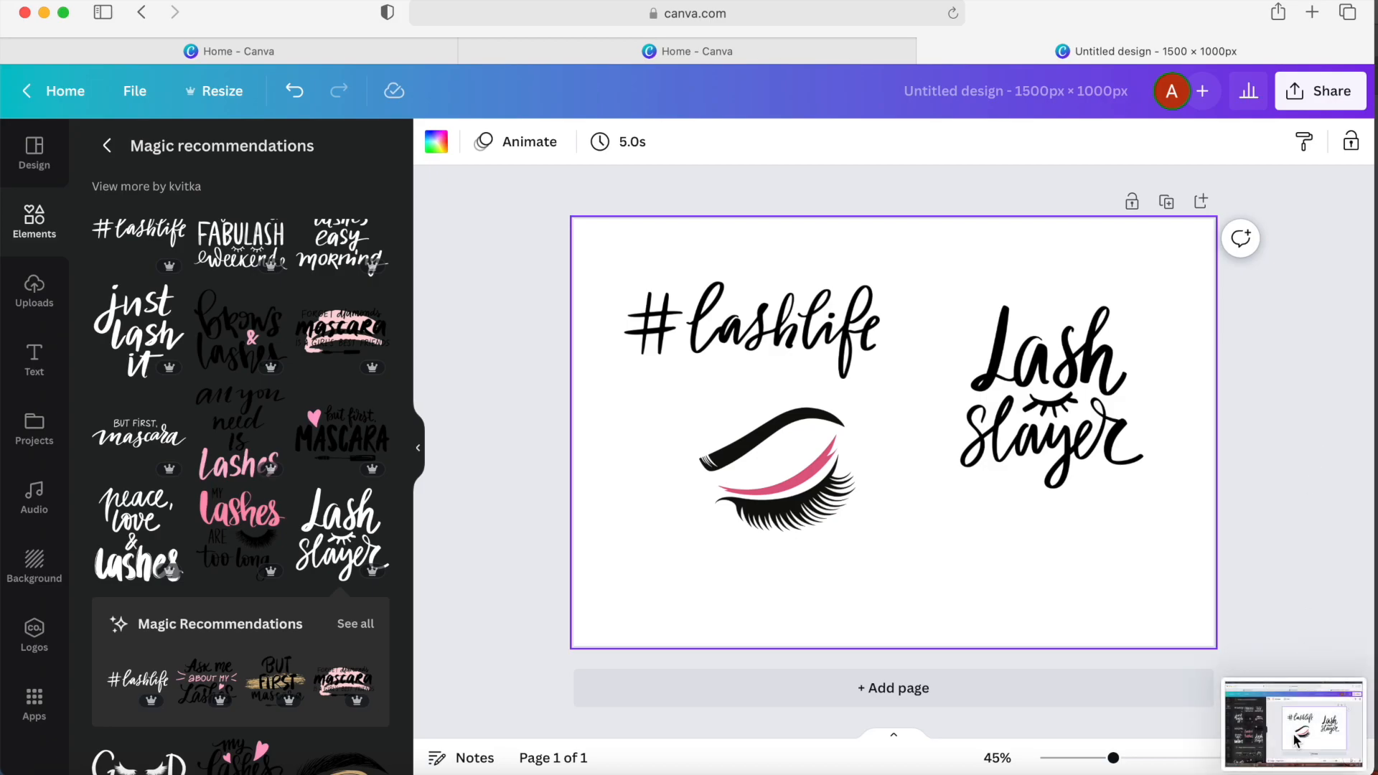
pyautogui.click(1296, 742)
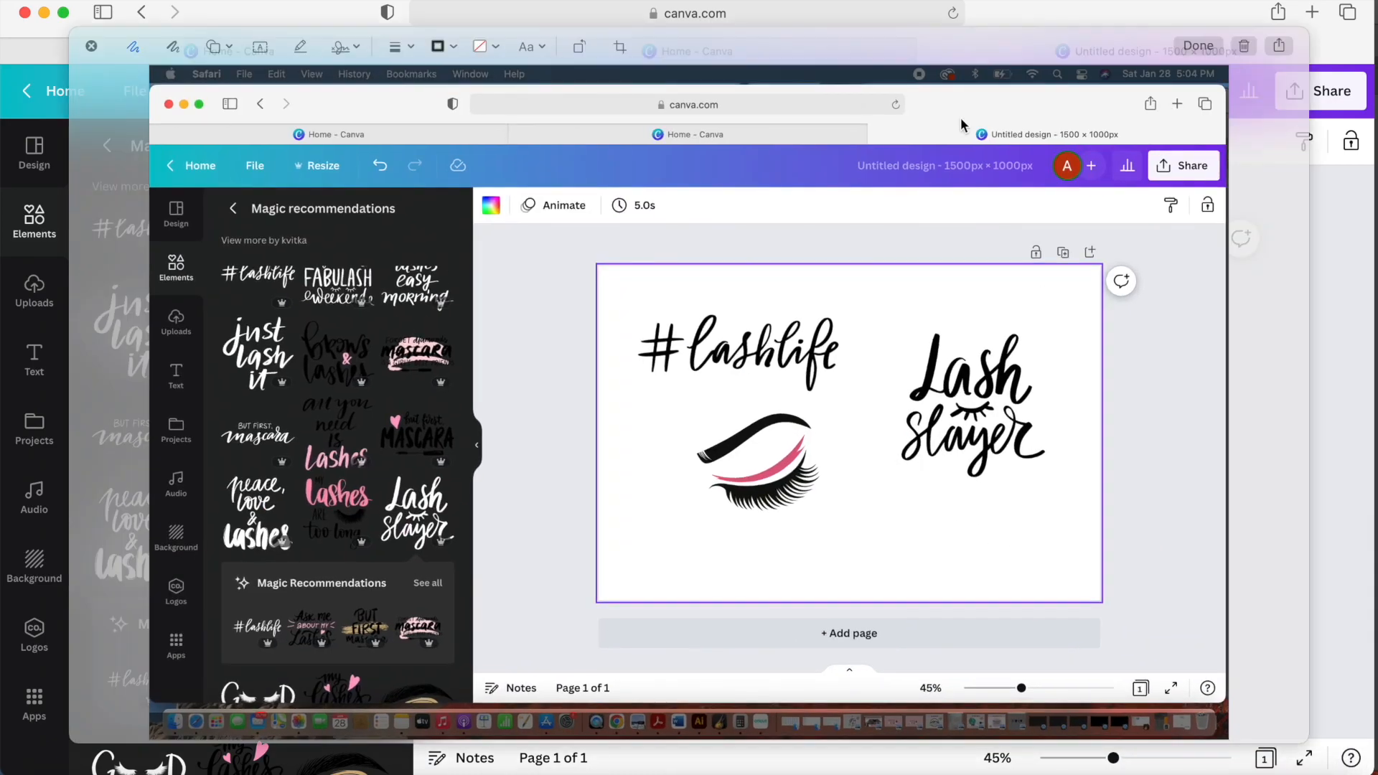
pyautogui.click(621, 48)
pyautogui.moveTo(166, 72); pyautogui.dragTo(619, 289)
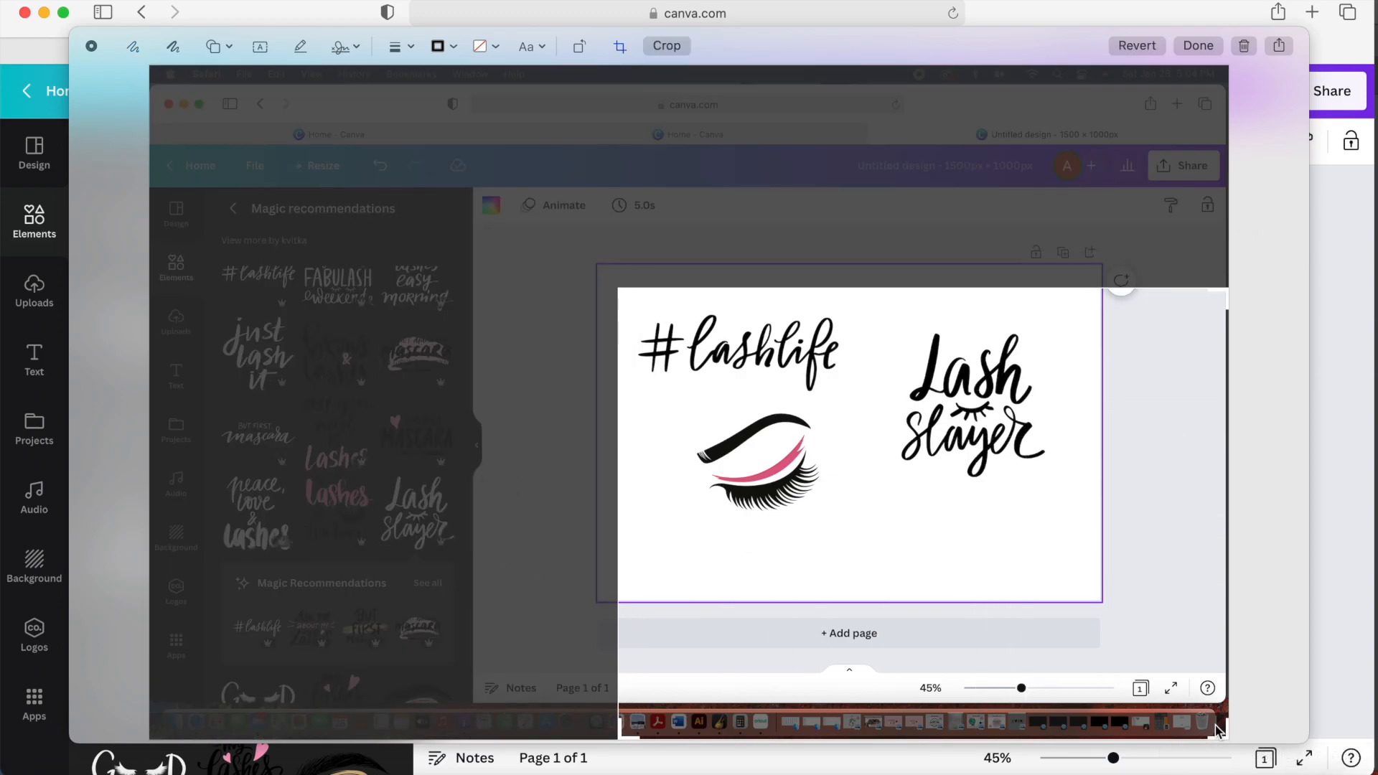
pyautogui.moveTo(1223, 735); pyautogui.dragTo(1078, 547)
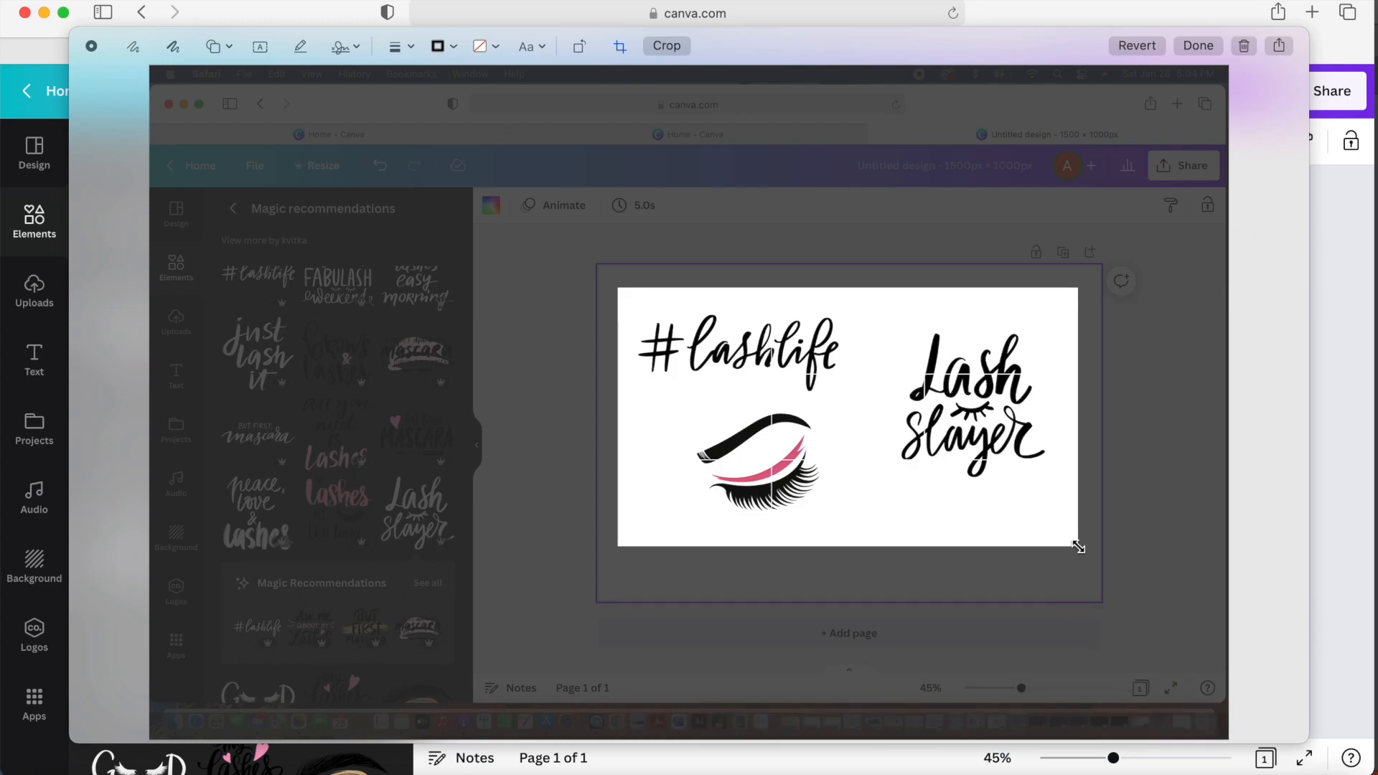
pyautogui.click(1198, 46)
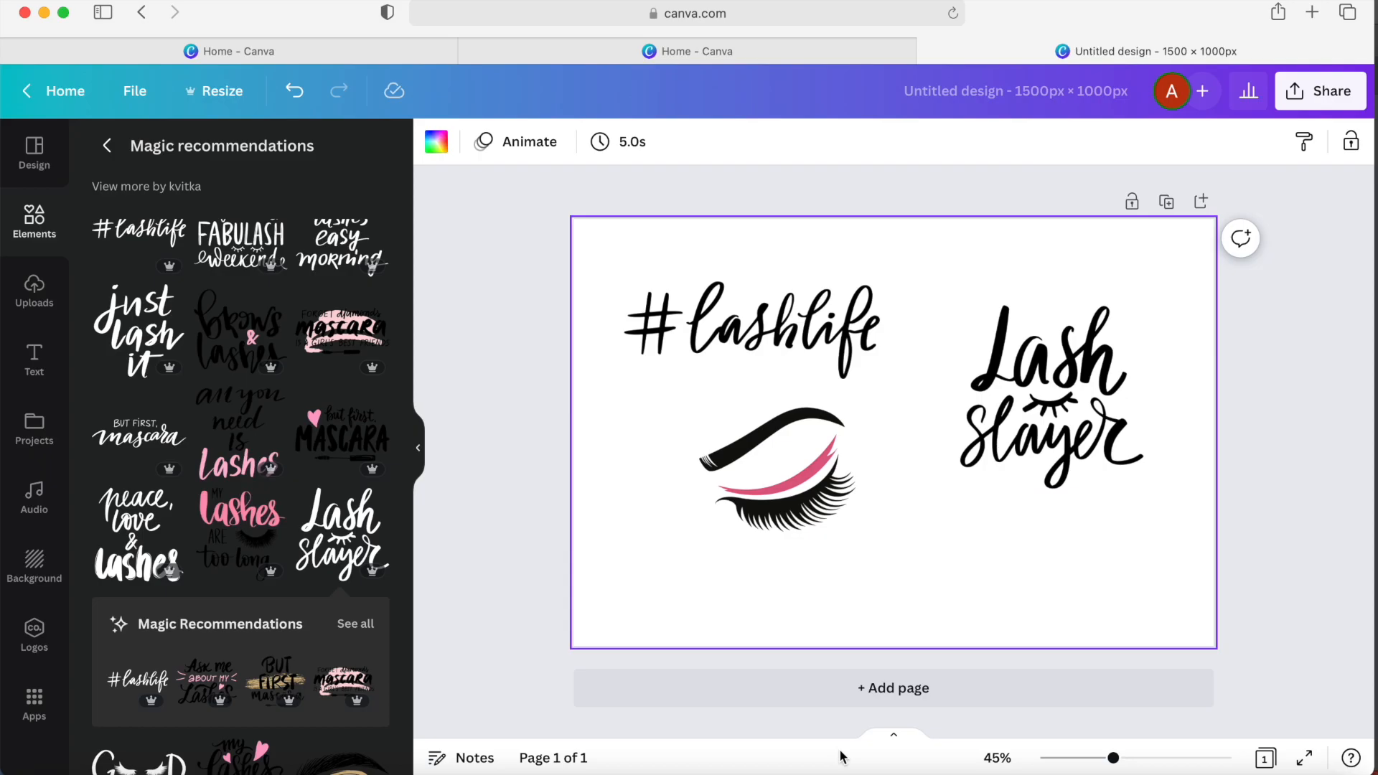
# - Switch to Adobe Illustrator and choose the recent file Screen Shot 2023-01-28 at 5.04.03 PM to place in the Untitled-1 document
pyautogui.click(701, 770)
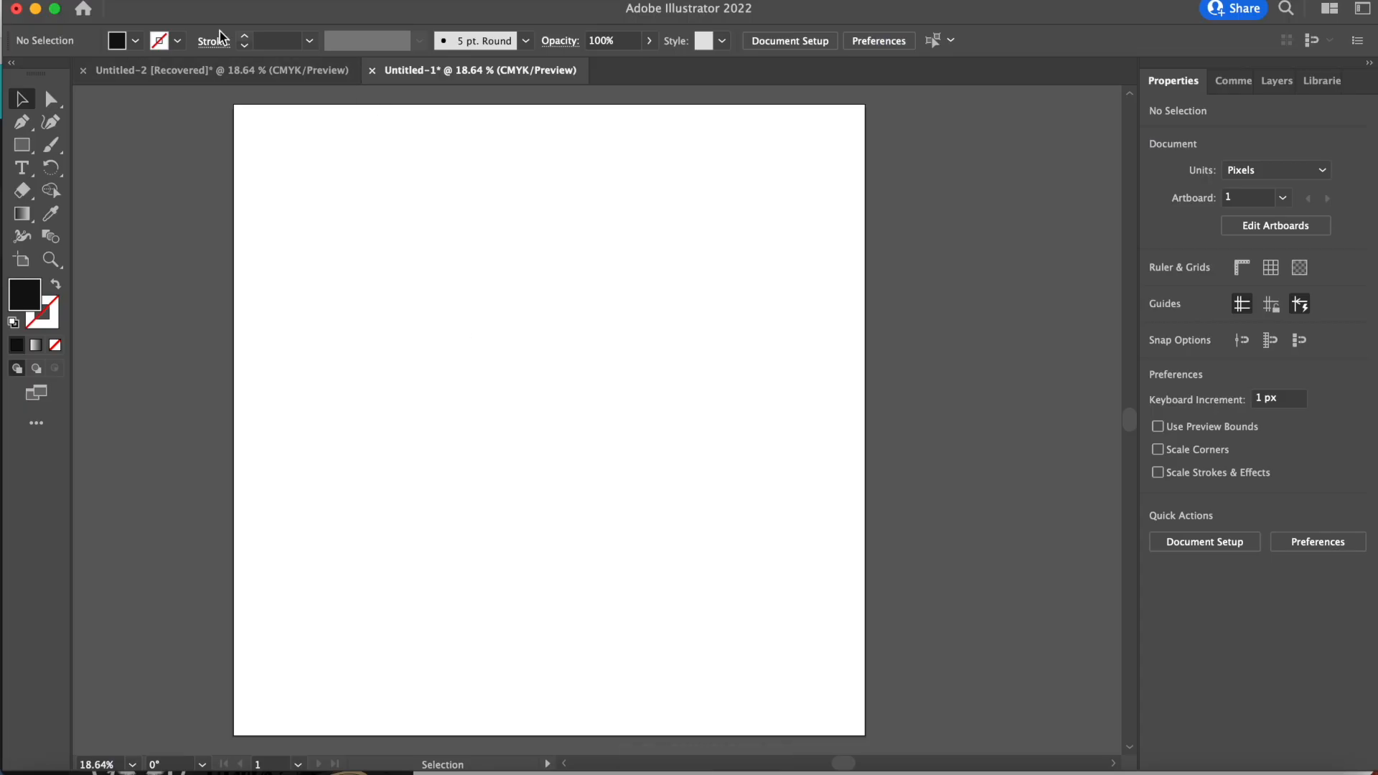
pyautogui.click(146, 1)
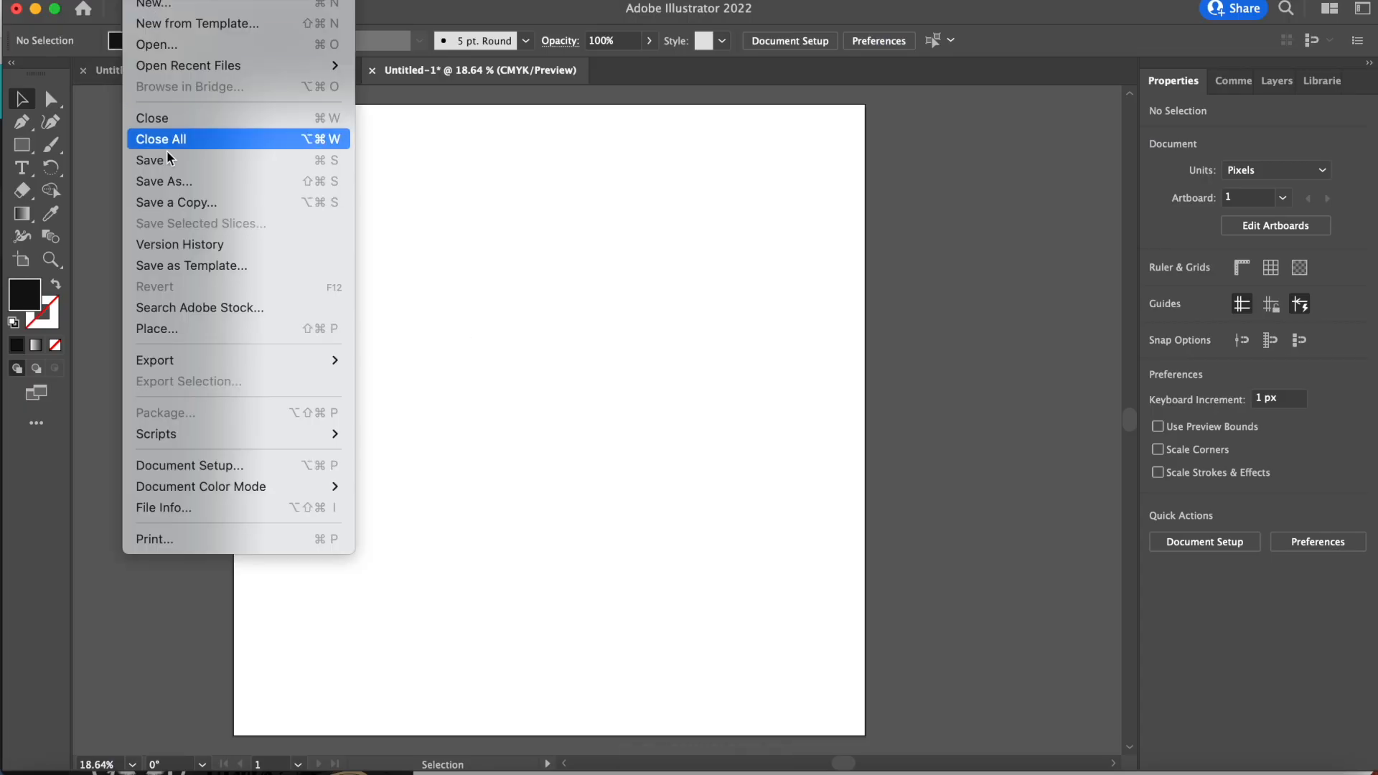
pyautogui.click(172, 330)
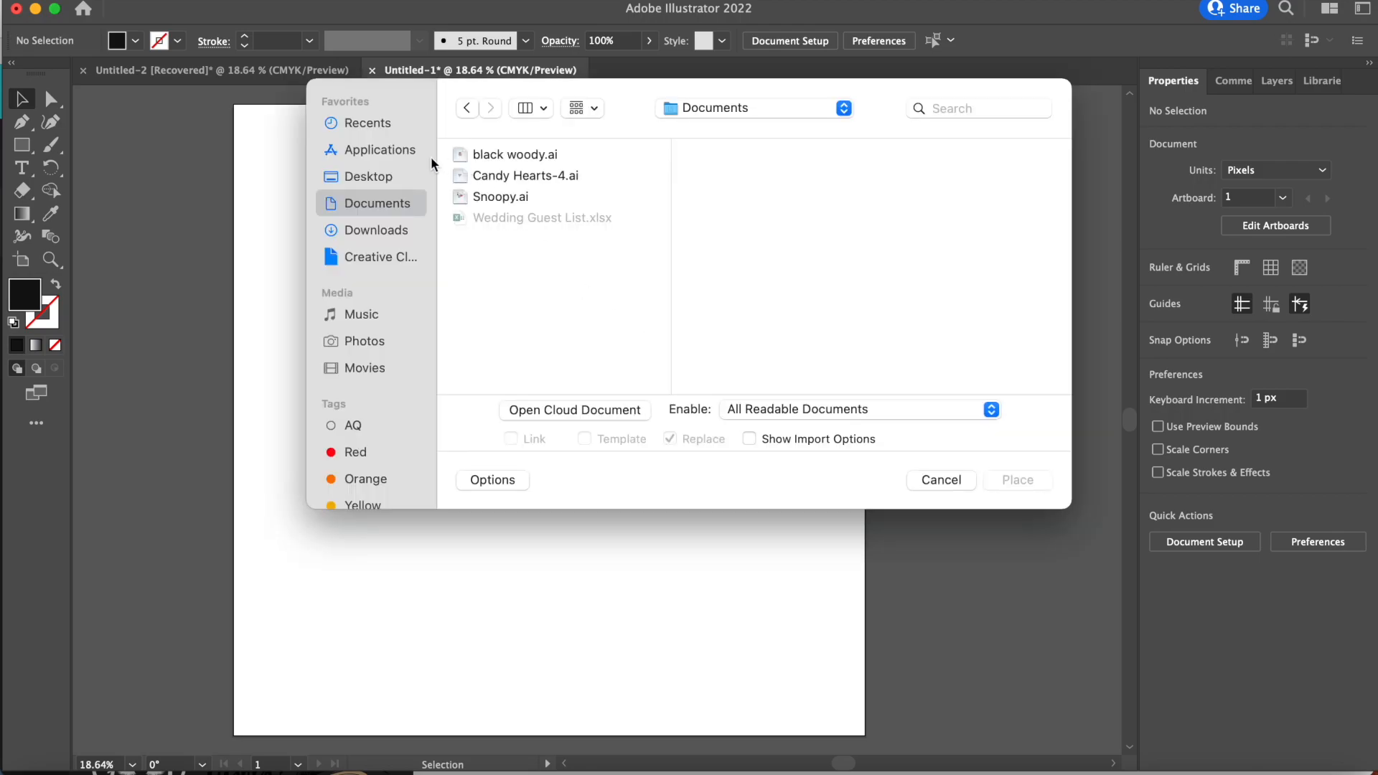
pyautogui.click(381, 133)
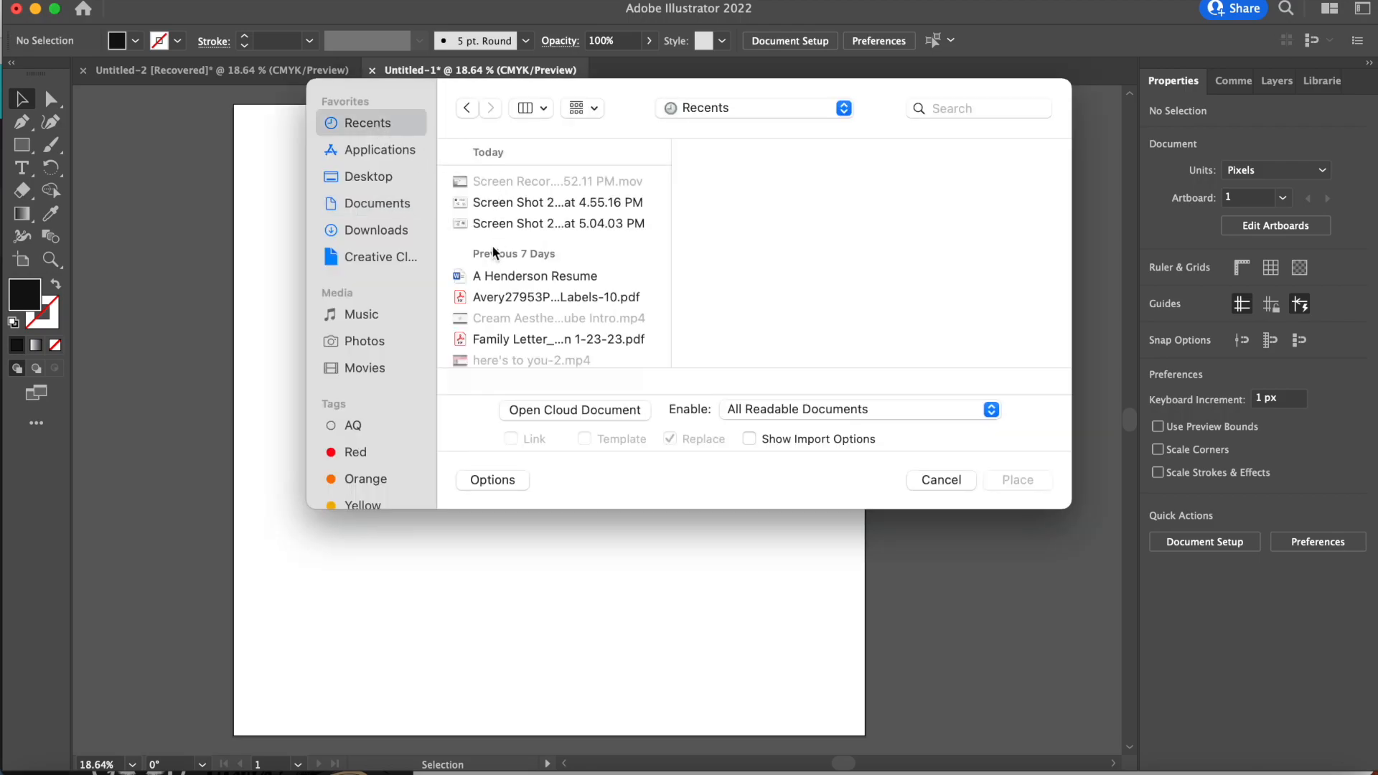
pyautogui.click(502, 228)
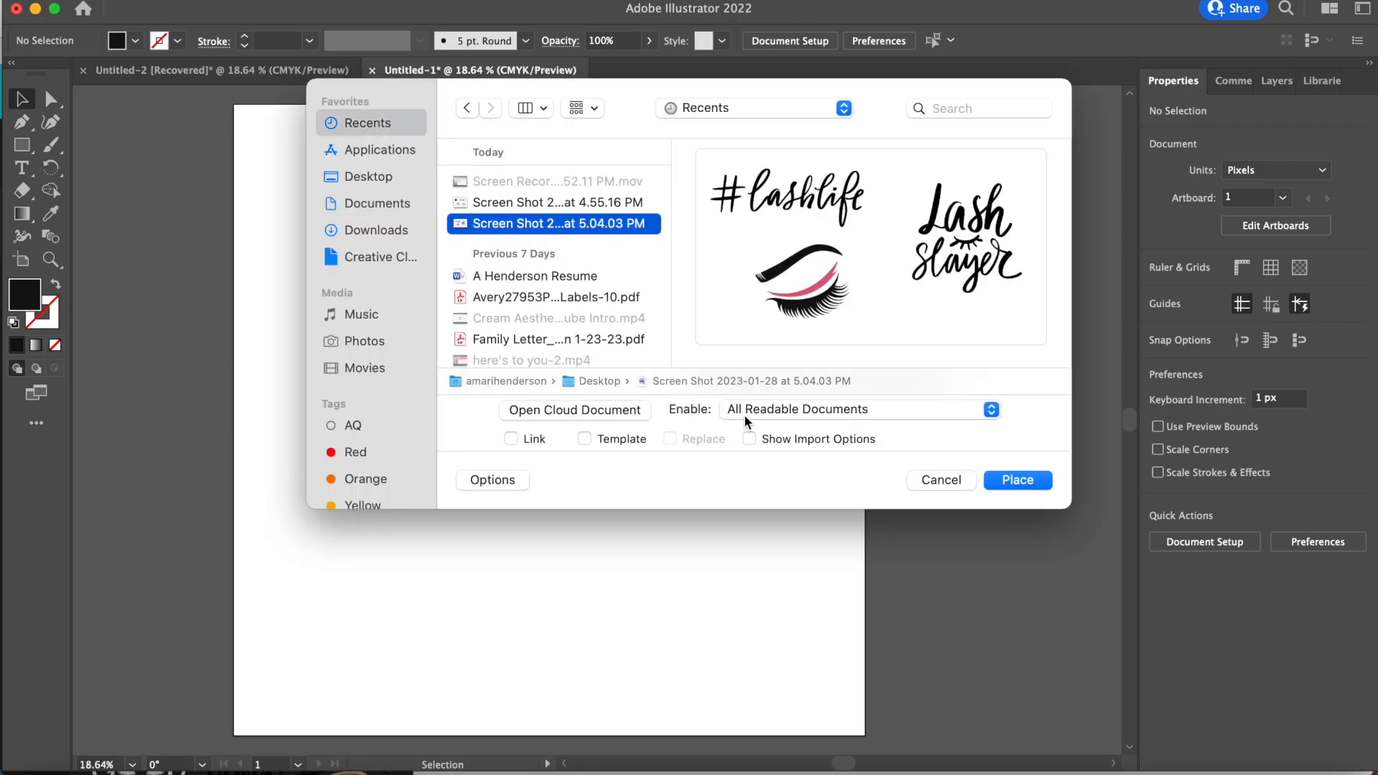
pyautogui.click(1014, 480)
# - Put the screenshot on the artboard, scale it to about 1888 × 1176 px and position it near the artboard's centre
pyautogui.moveTo(377, 295); pyautogui.dragTo(855, 631)
pyautogui.moveTo(740, 503); pyautogui.dragTo(652, 434)
pyautogui.moveTo(767, 557); pyautogui.dragTo(839, 598)
pyautogui.moveTo(693, 406); pyautogui.dragTo(727, 385)
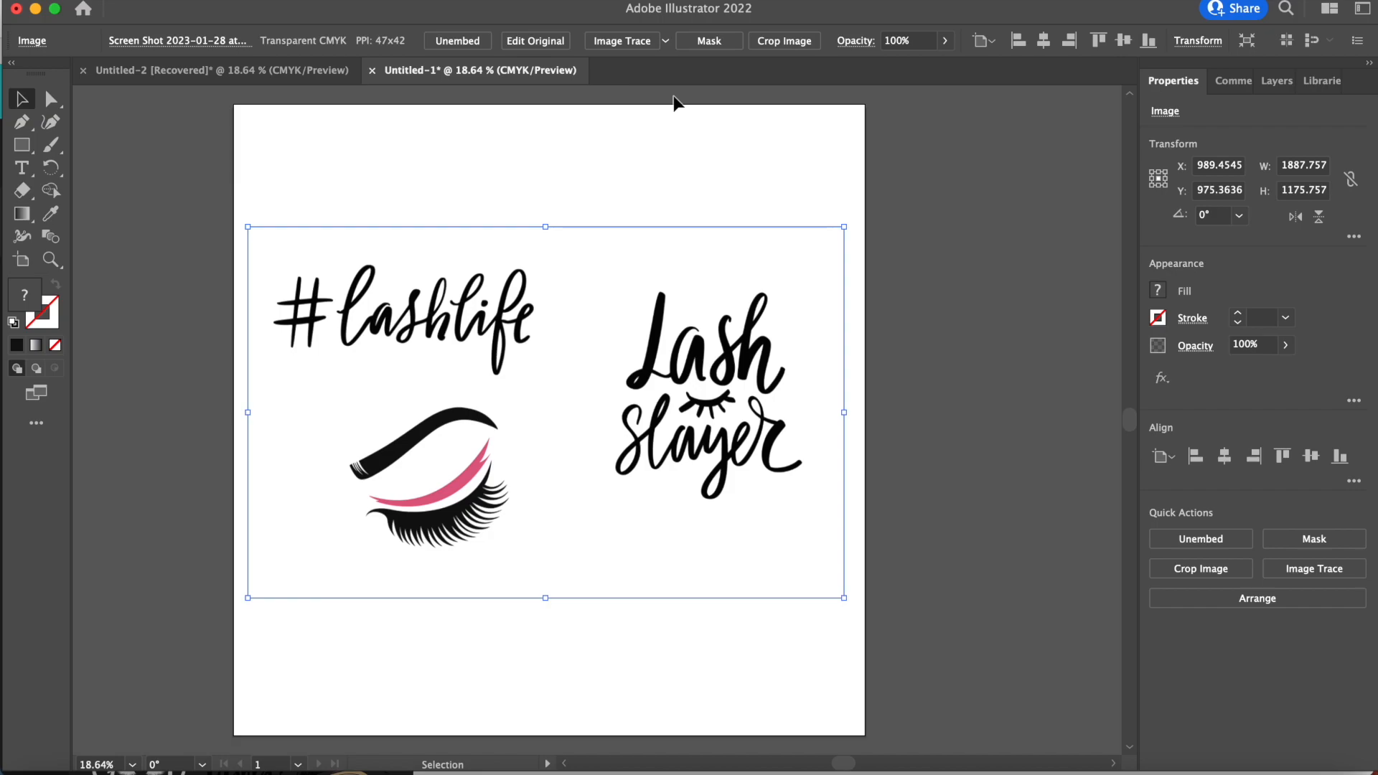
# - Image-trace the placed screenshot using the Low Fidelity Photo preset
pyautogui.click(666, 41)
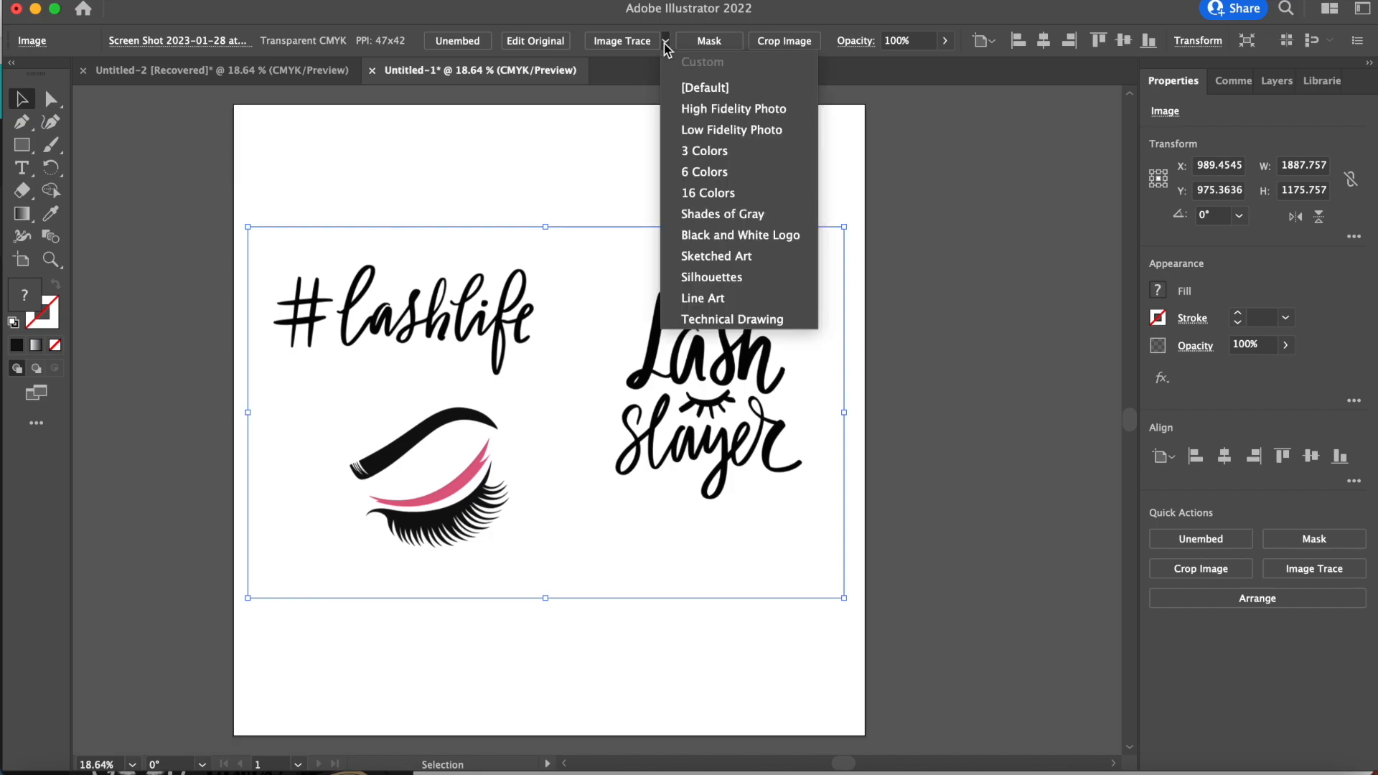
pyautogui.click(697, 130)
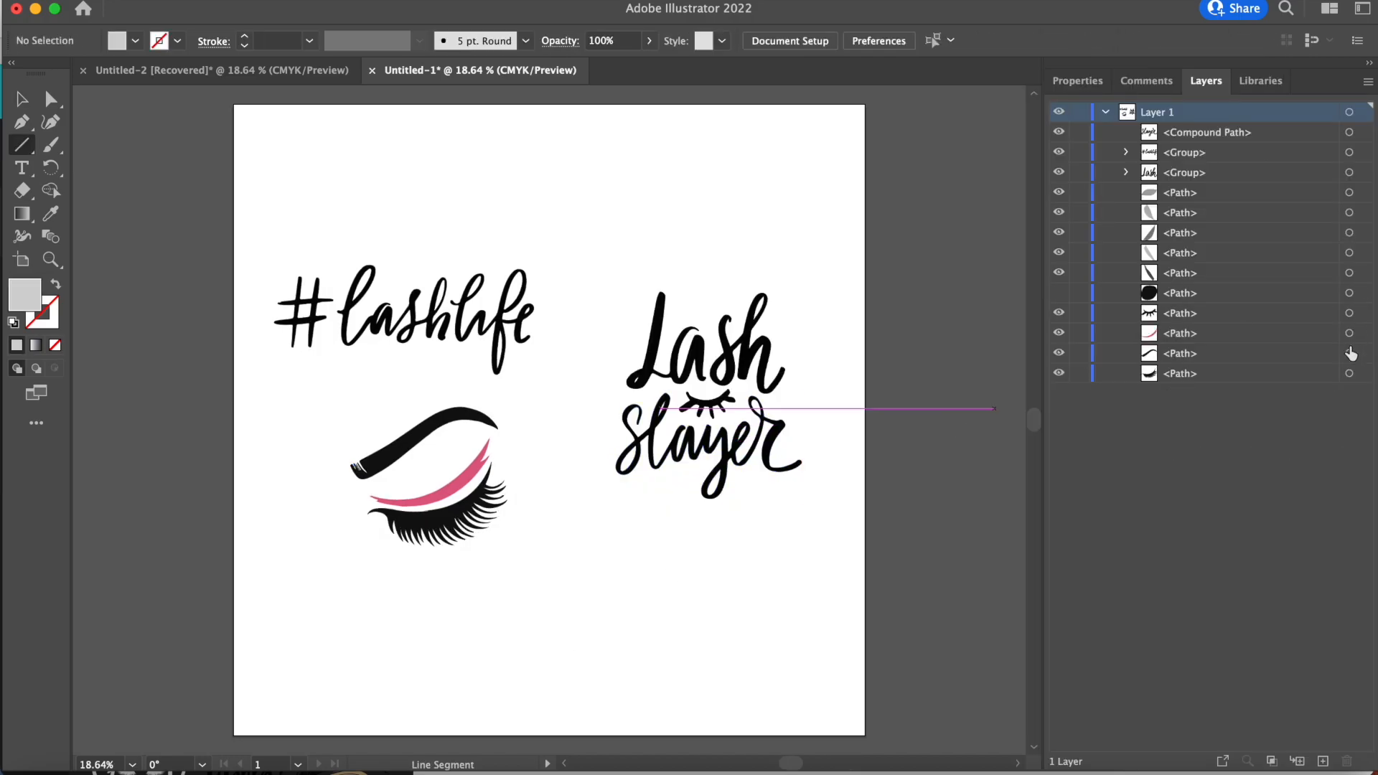
# - Delete the four stray grey paths listed below the lettering groups in Layer 1 and clear the selection
pyautogui.click(1350, 254)
pyautogui.press('Delete')
pyautogui.click(1350, 235)
pyautogui.press('Delete')
pyautogui.click(1350, 215)
pyautogui.press('Delete')
pyautogui.click(1350, 193)
pyautogui.press('Delete')
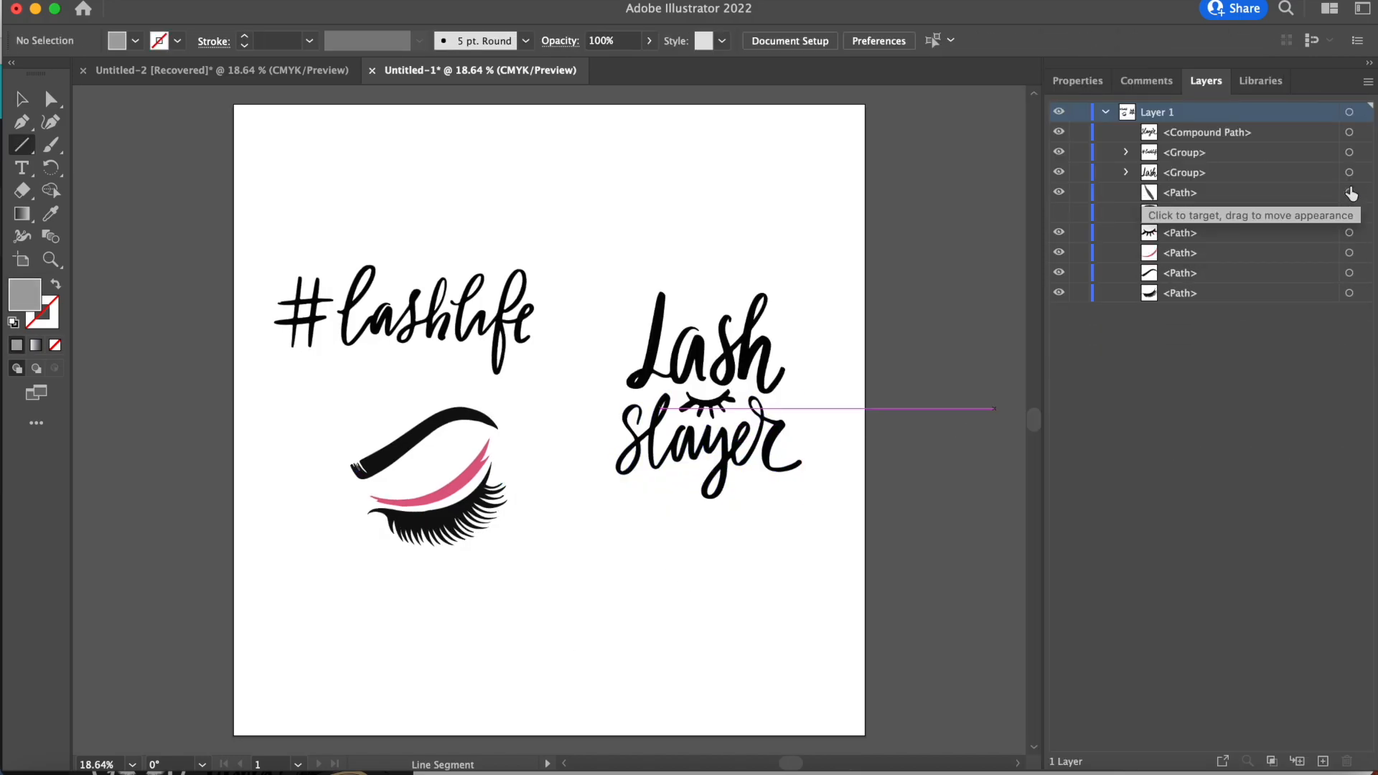
pyautogui.click(247, 237)
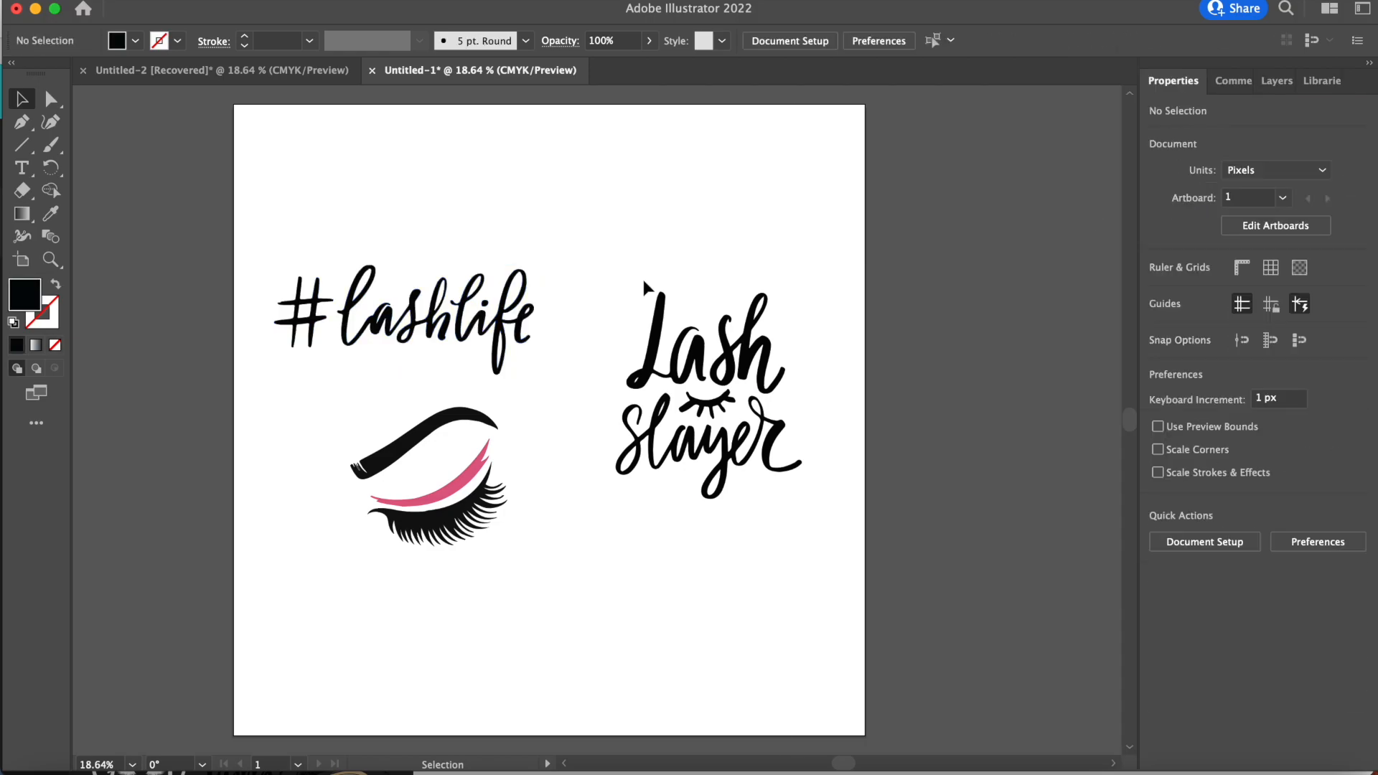
# - Group the pieces of the word "Lash", and separately group the pieces of "slayer" with its small lashes
pyautogui.moveTo(618, 282); pyautogui.dragTo(803, 362)
pyautogui.click(1161, 538)
pyautogui.click(591, 422)
pyautogui.moveTo(593, 404); pyautogui.dragTo(830, 488)
pyautogui.click(1162, 538)
# - Combine the black eyebrow and black eyelash paths of the eye graphic into one compound path
pyautogui.click(334, 424)
pyautogui.click(424, 431)
pyautogui.click(117, 40)
pyautogui.click(445, 517)
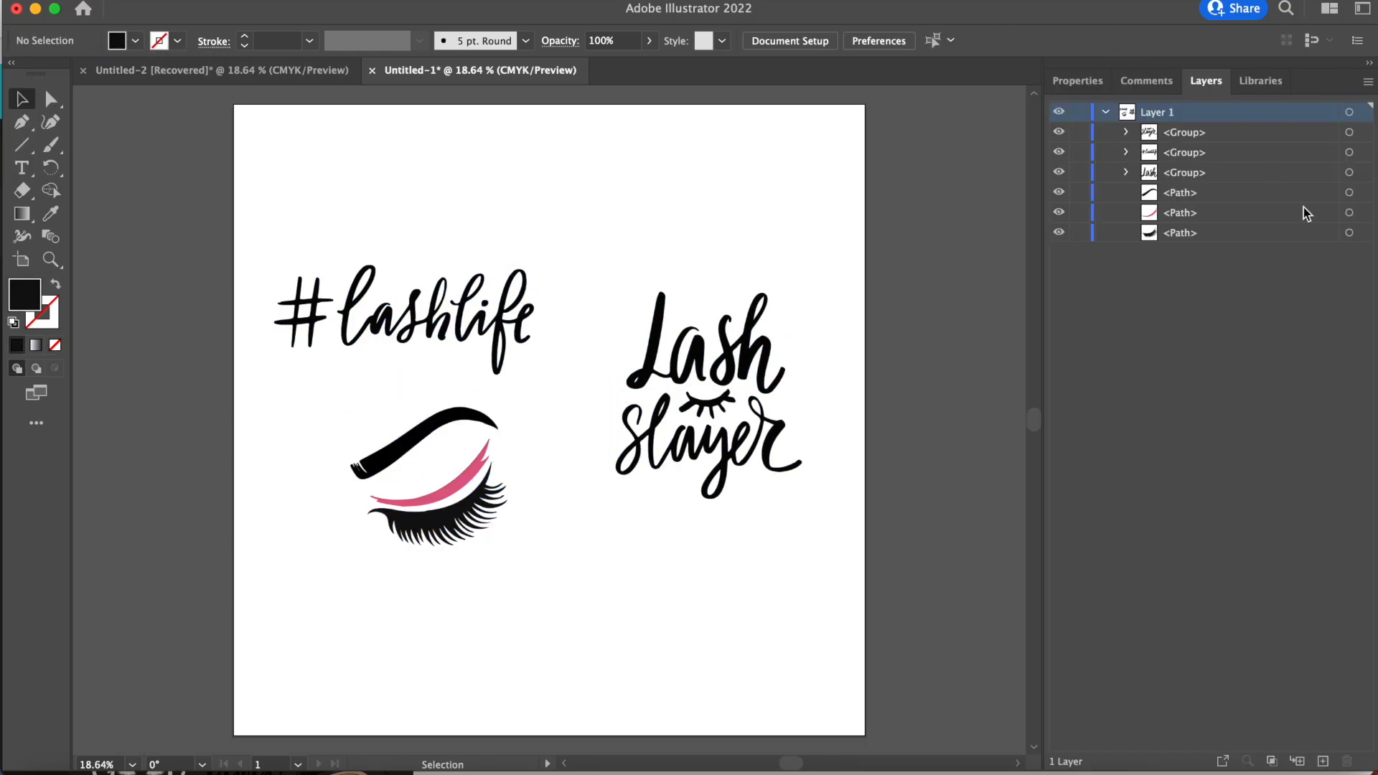
pyautogui.click(1350, 193)
pyautogui.keyDown('shift'); pyautogui.click(1350, 233); pyautogui.keyUp('shift')
pyautogui.click(316, 0)
pyautogui.click(445, 695)
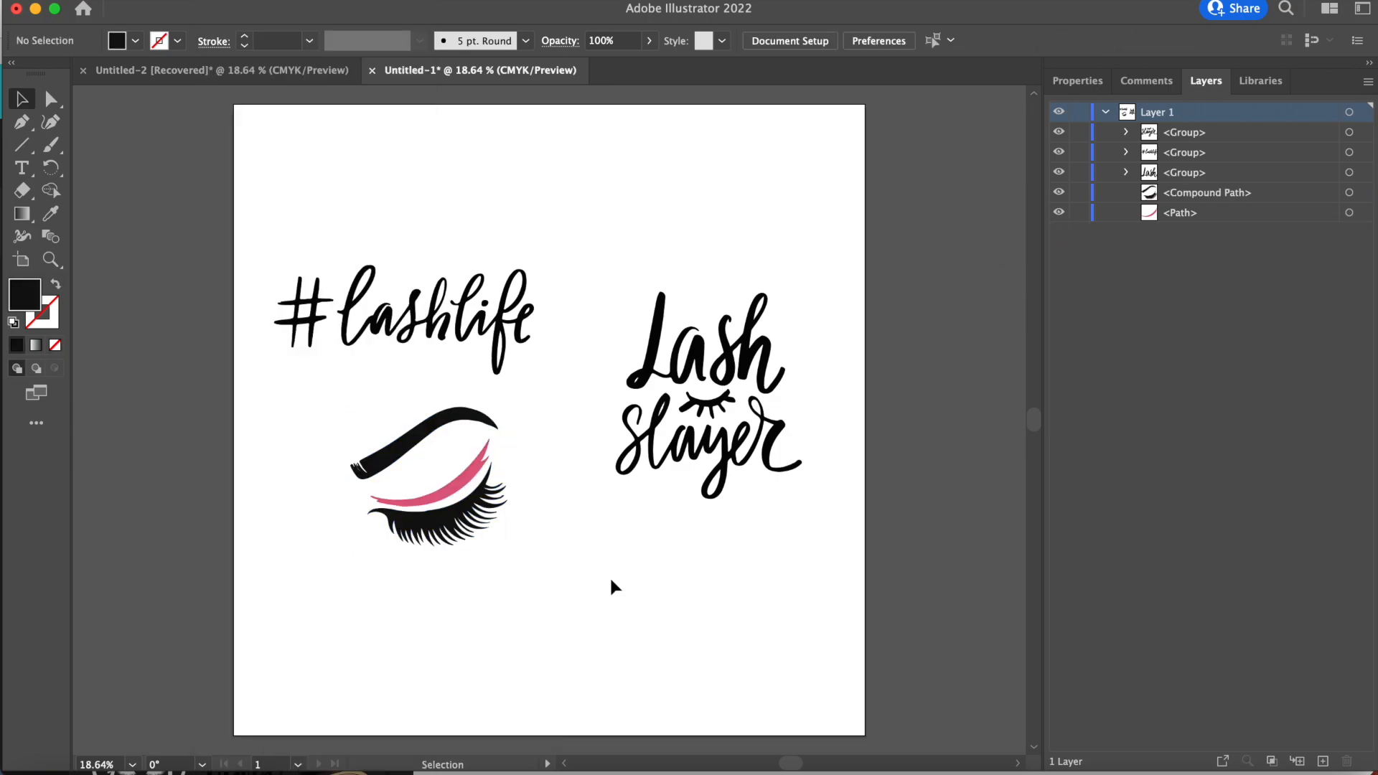
pyautogui.click(728, 444)
pyautogui.click(695, 362)
pyautogui.click(607, 256)
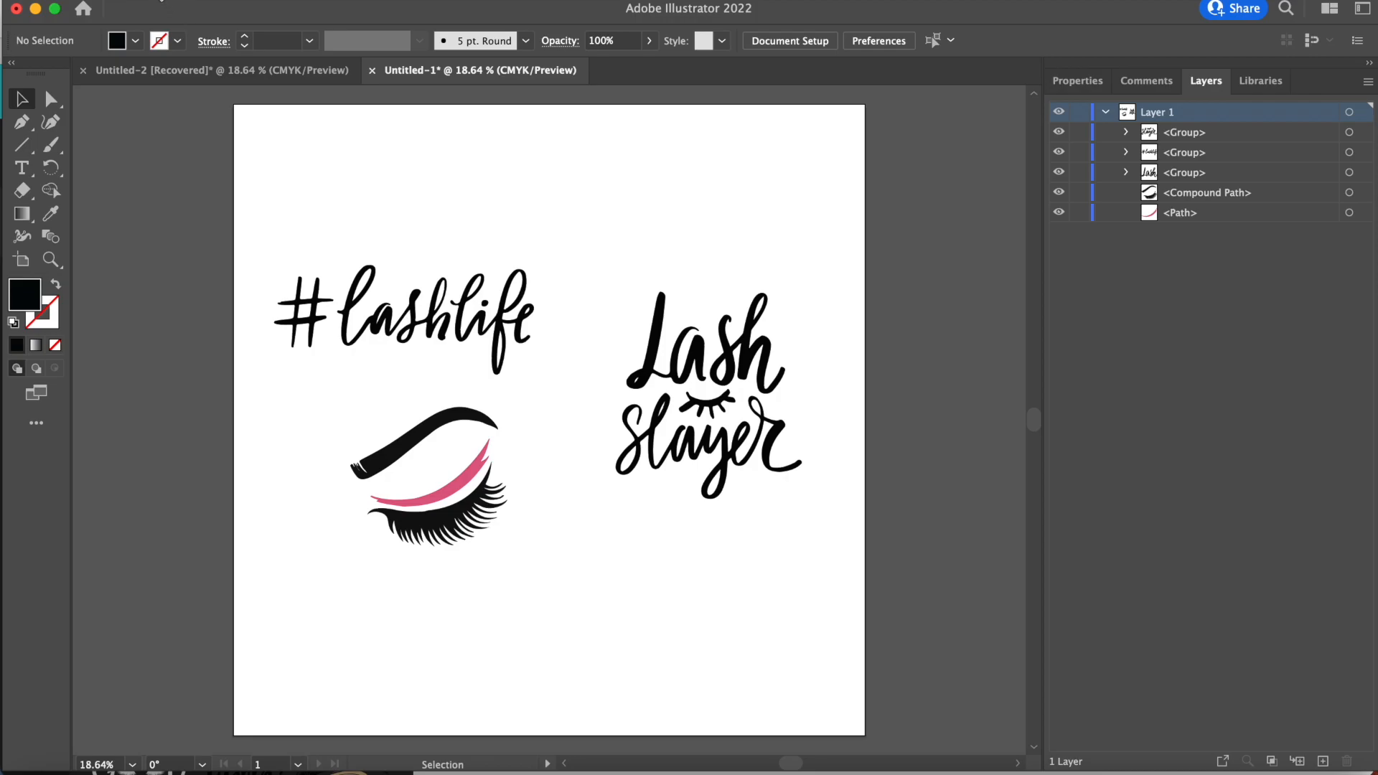
# - Begin exporting the artwork with Export As, naming the file Lashes.svg and choosing the Desktop as its location
pyautogui.click(169, 2)
pyautogui.moveTo(208, 362)
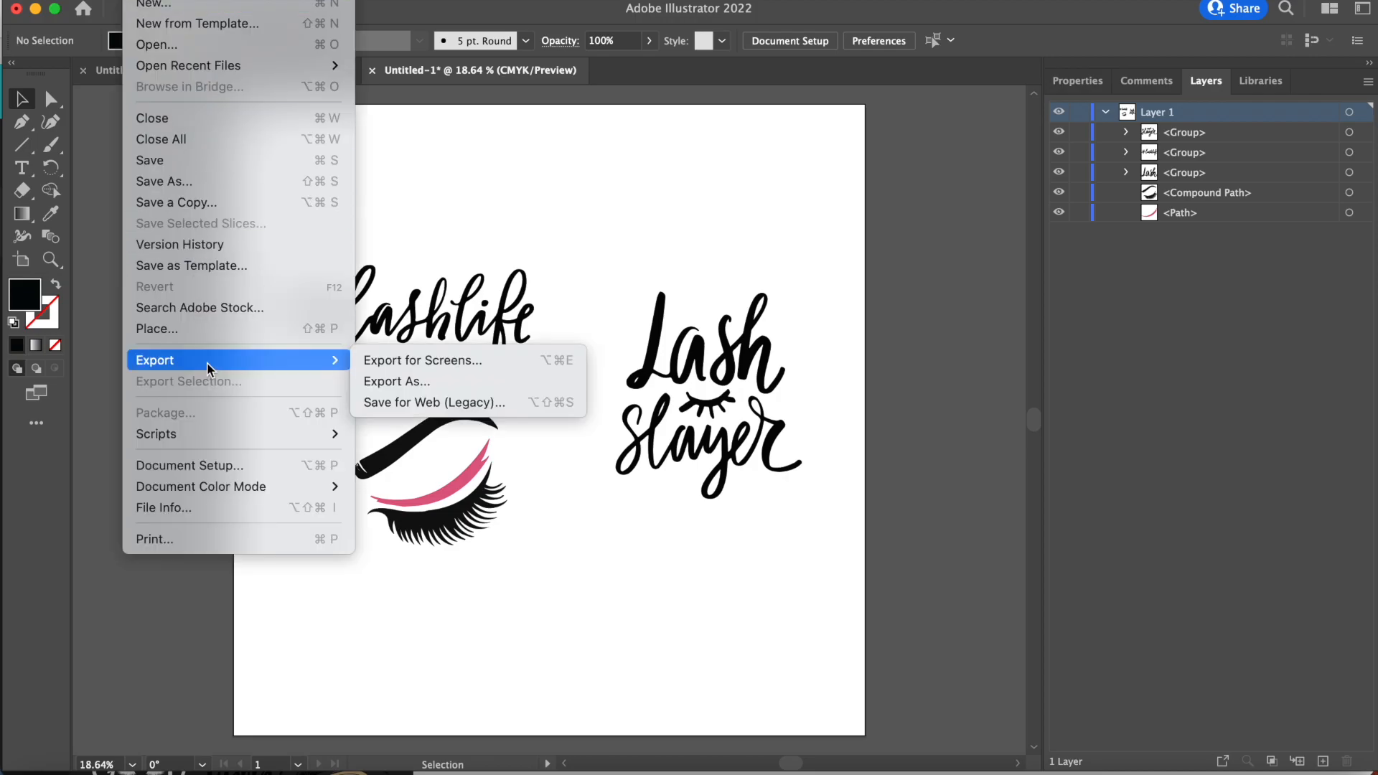
pyautogui.click(379, 390)
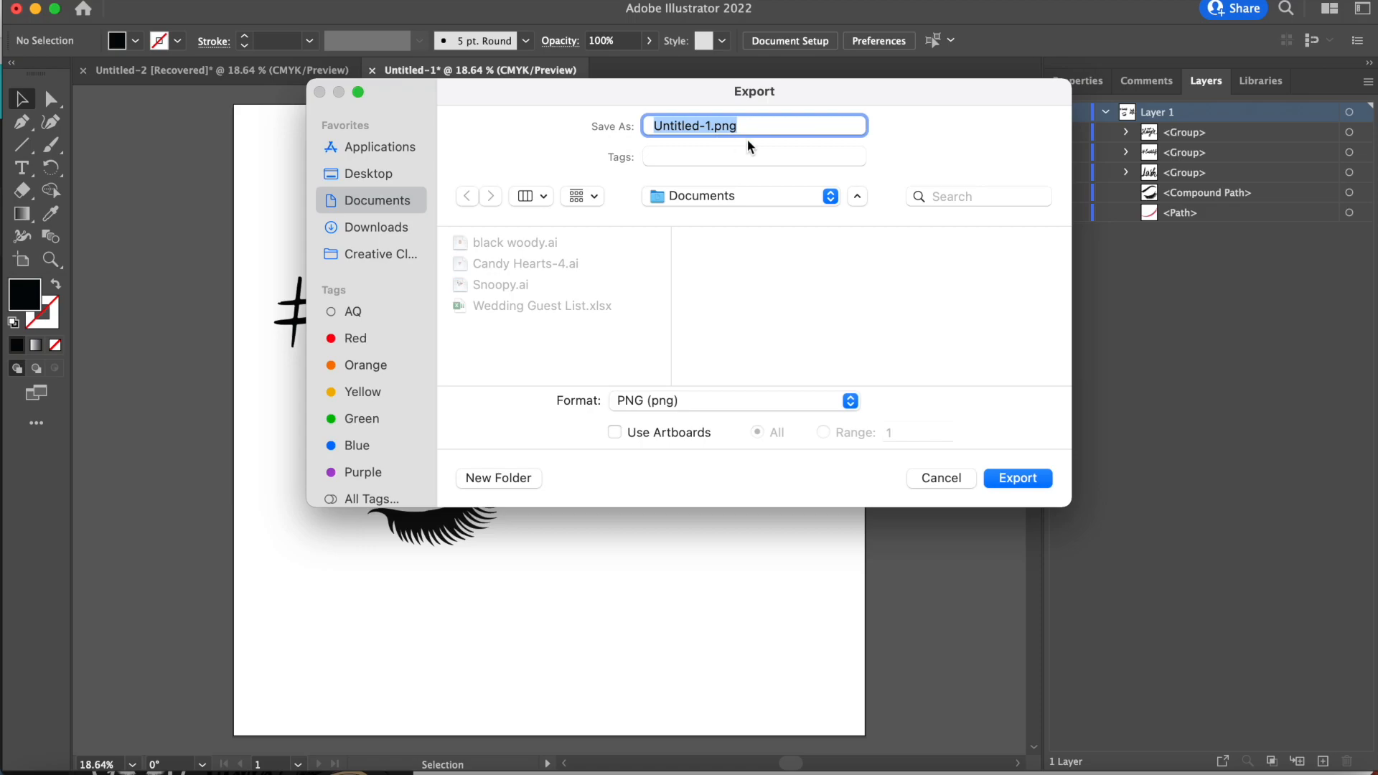
pyautogui.write('Lashes.svg')
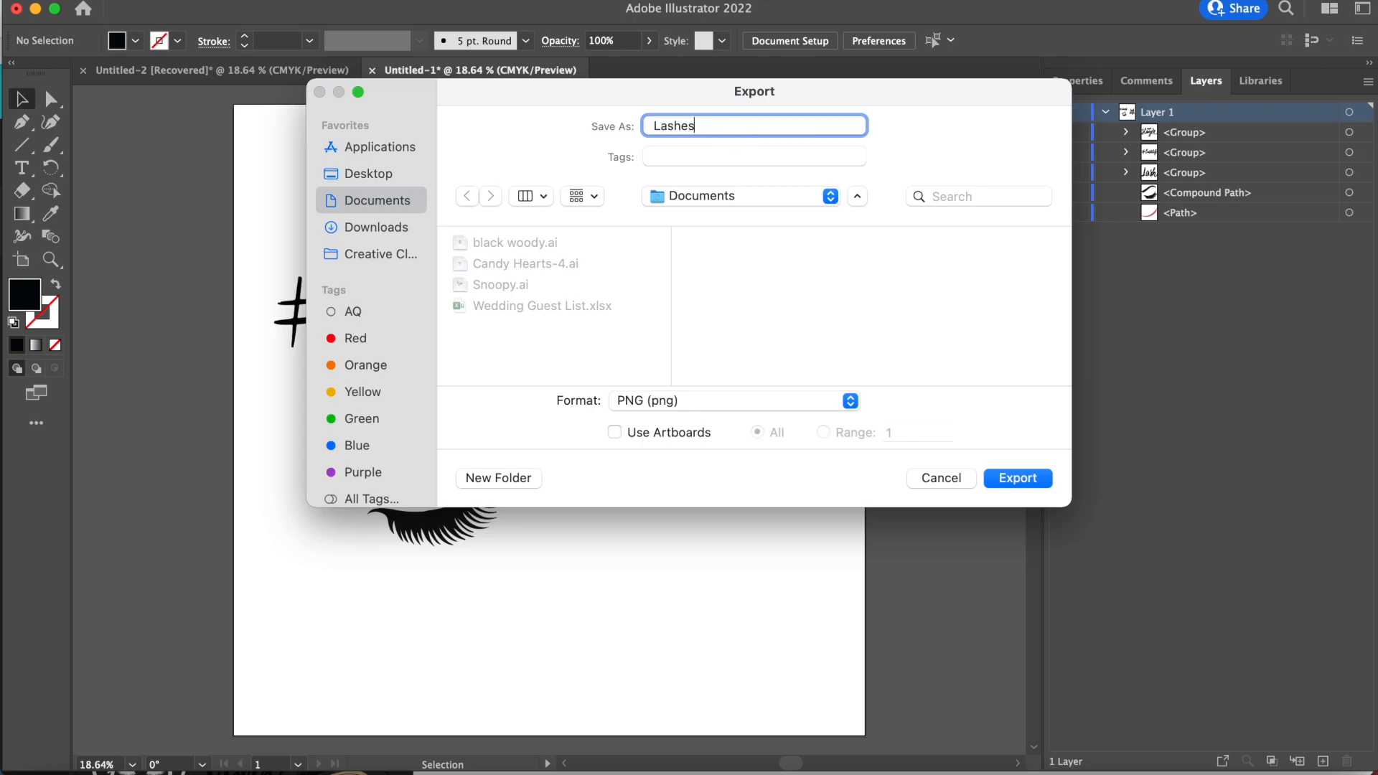
pyautogui.click(748, 402)
pyautogui.click(478, 245)
pyautogui.click(382, 182)
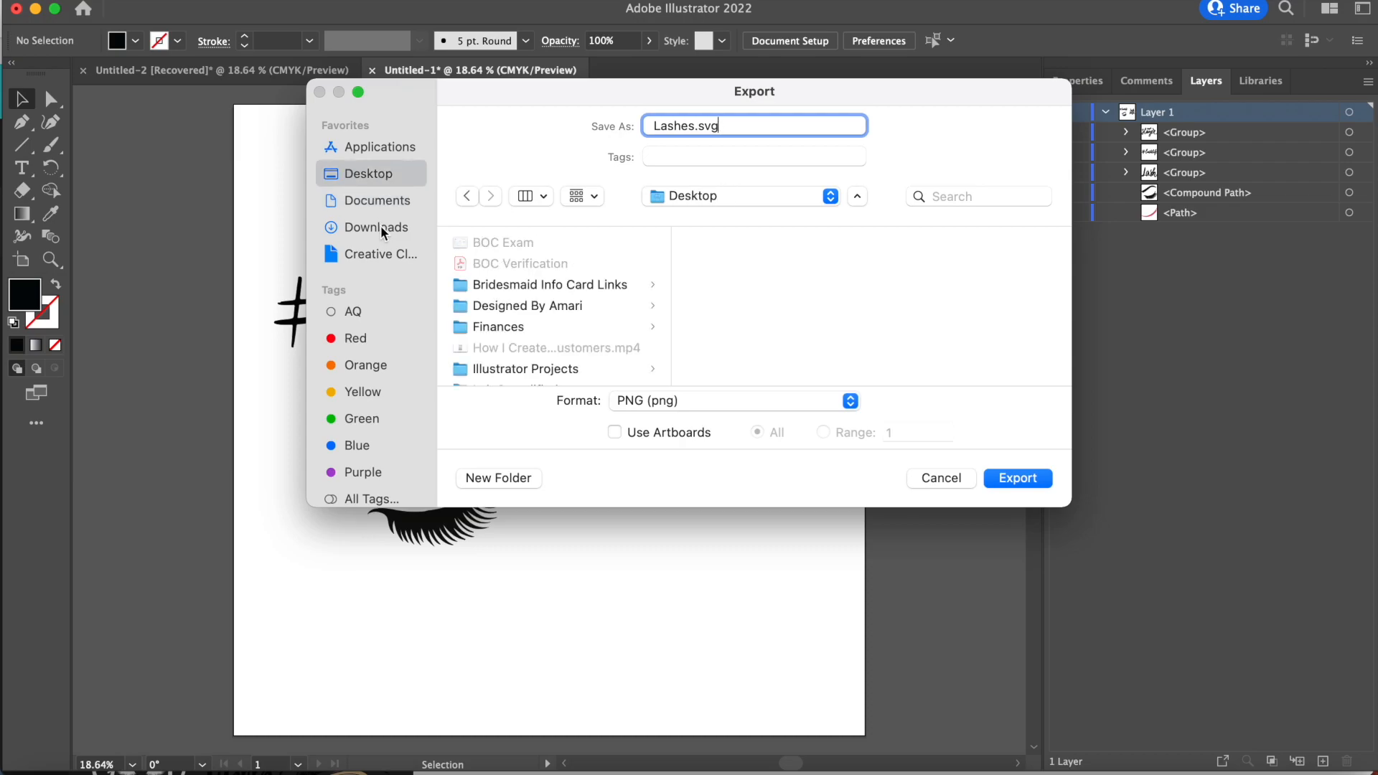
# - Set the export format to SVG and complete the export with the existing SVG options
pyautogui.click(774, 403)
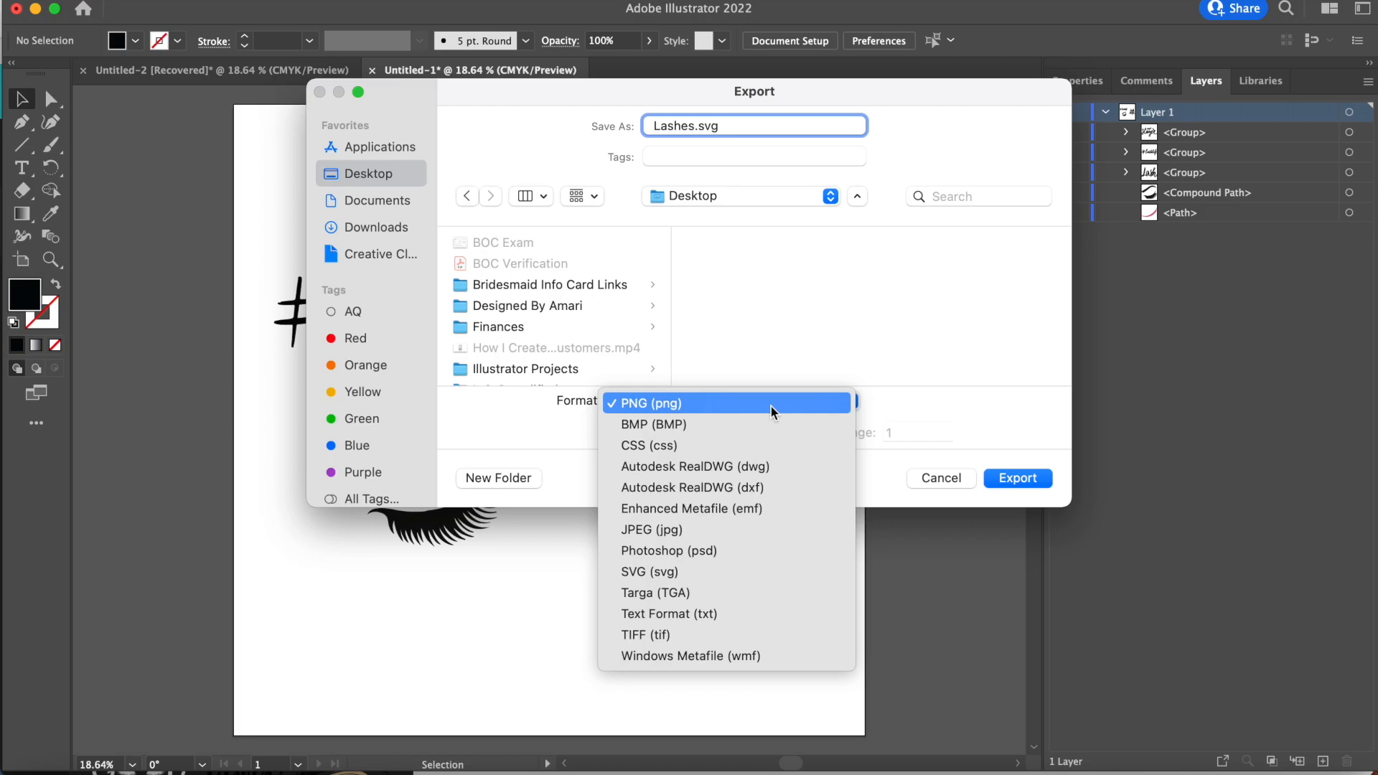
pyautogui.click(762, 582)
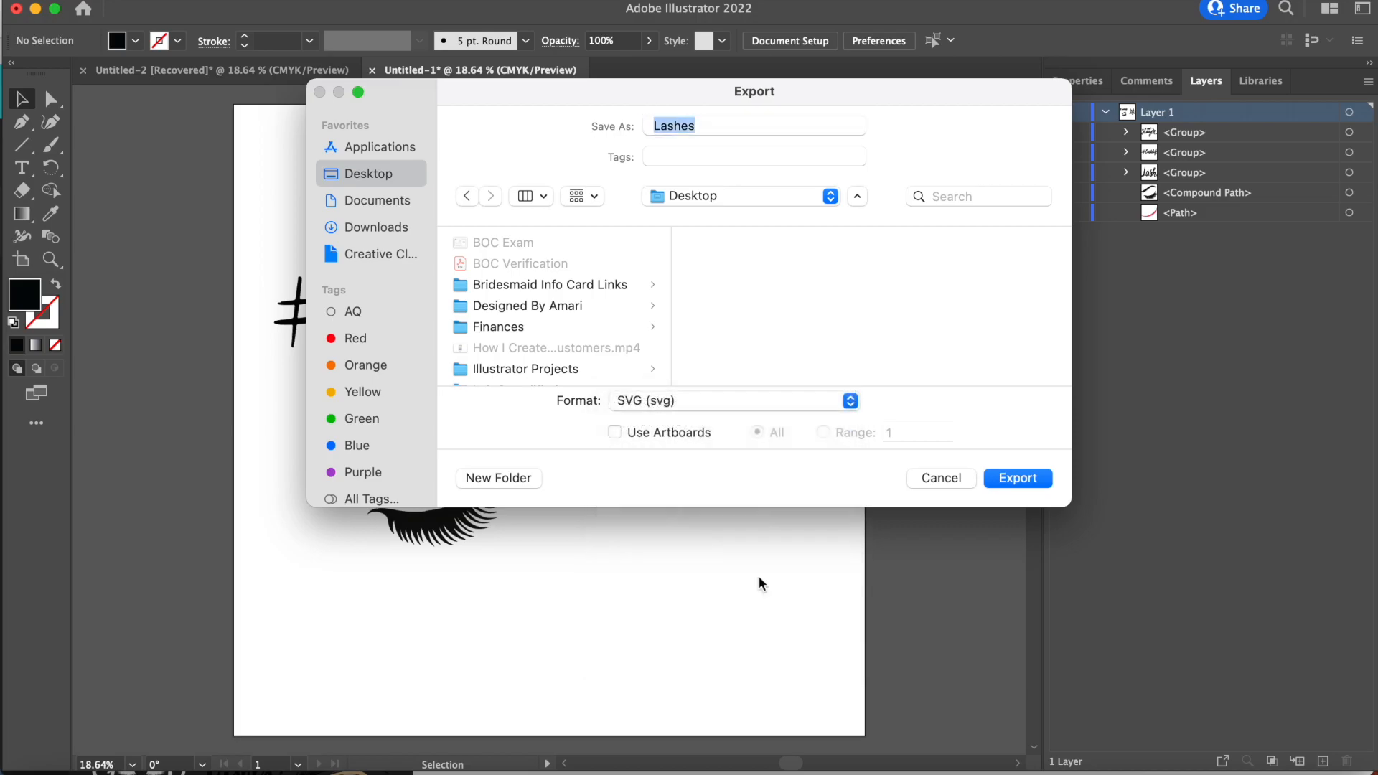
pyautogui.click(1012, 479)
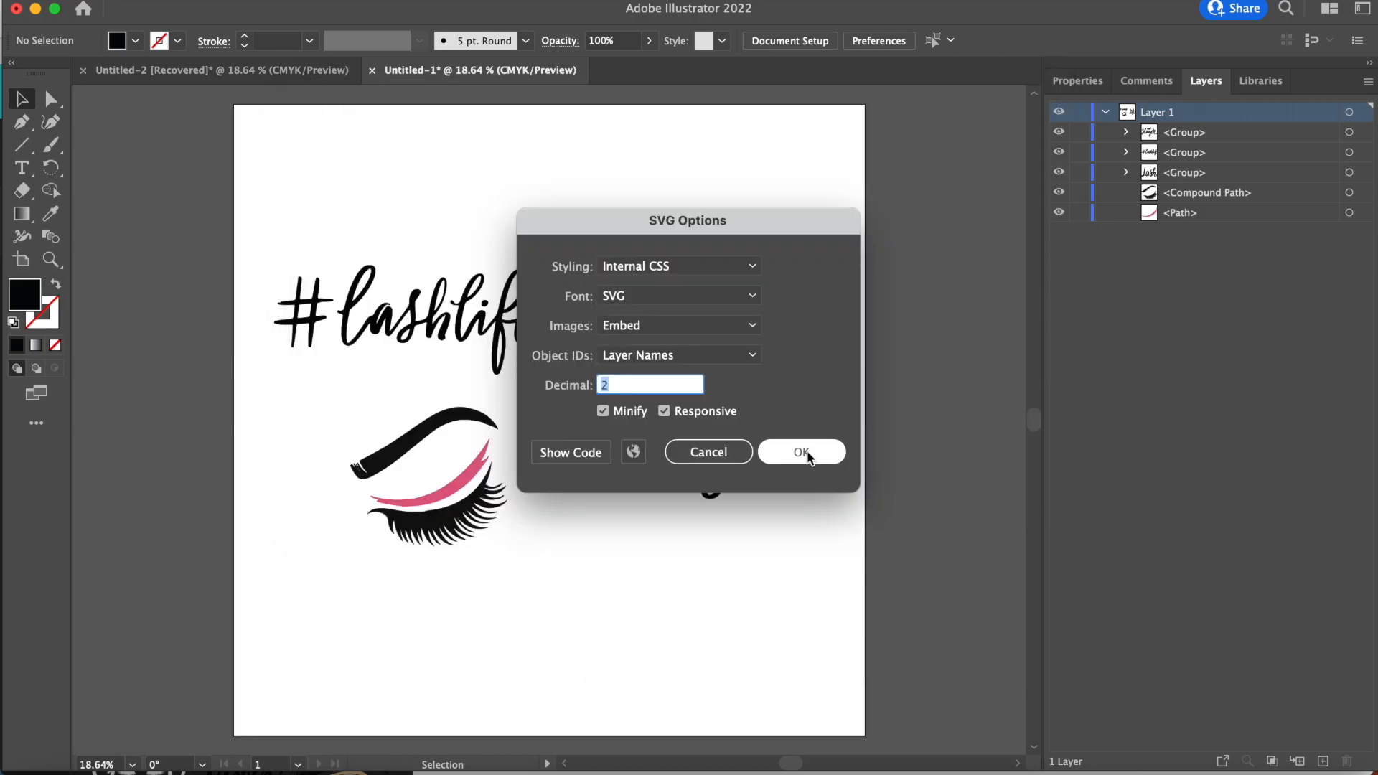
pyautogui.click(794, 453)
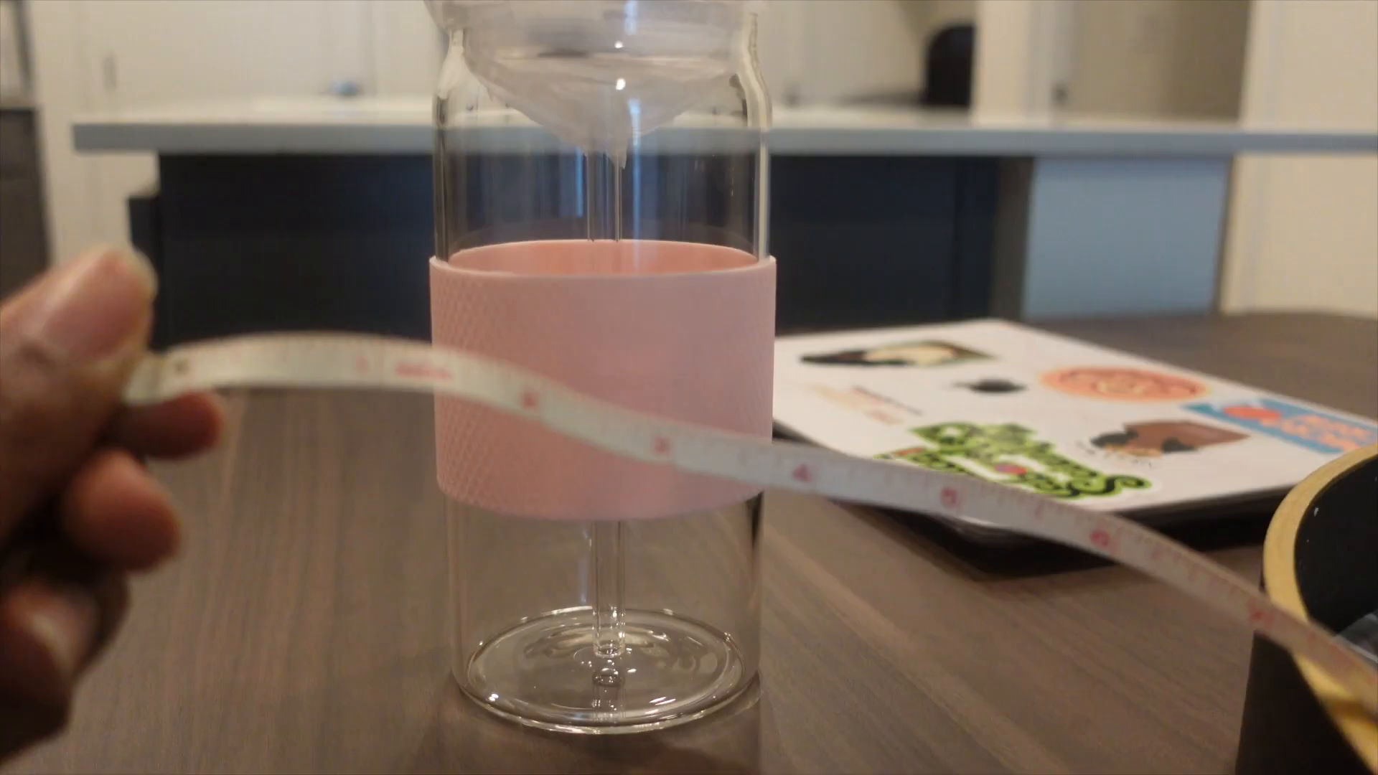
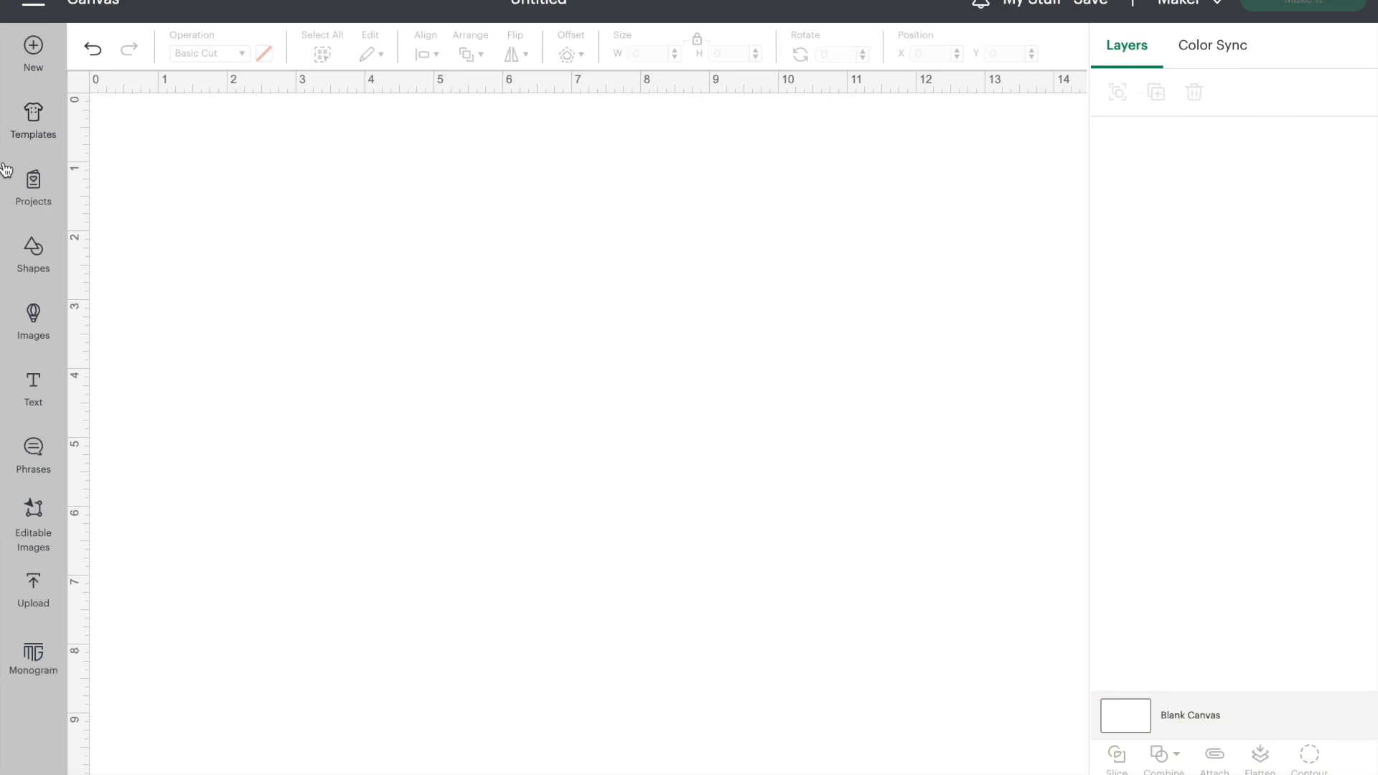
# - Switch to Cricut Design Space, add a square, colour it medium grey and move it to about X 5.74, Y 1.49
pyautogui.click(33, 250)
pyautogui.click(209, 388)
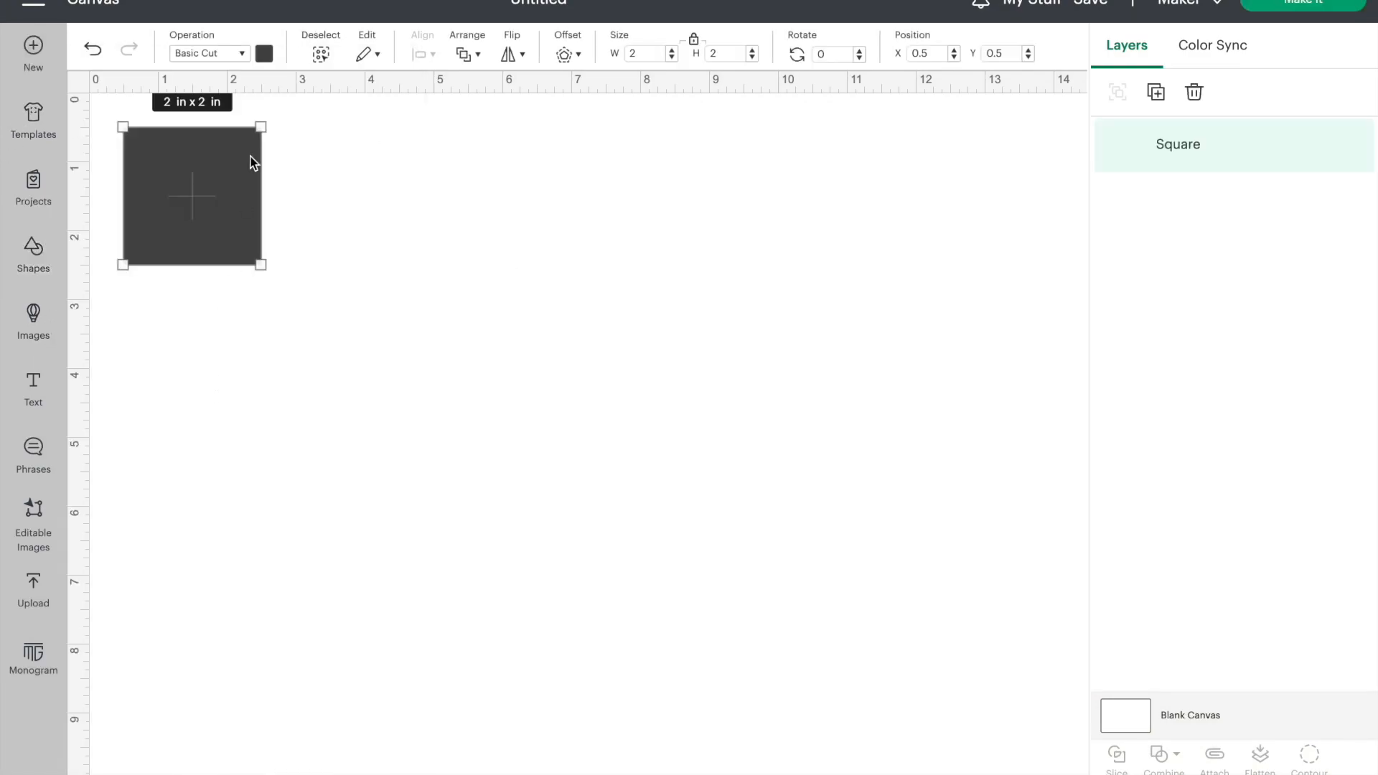
pyautogui.click(265, 58)
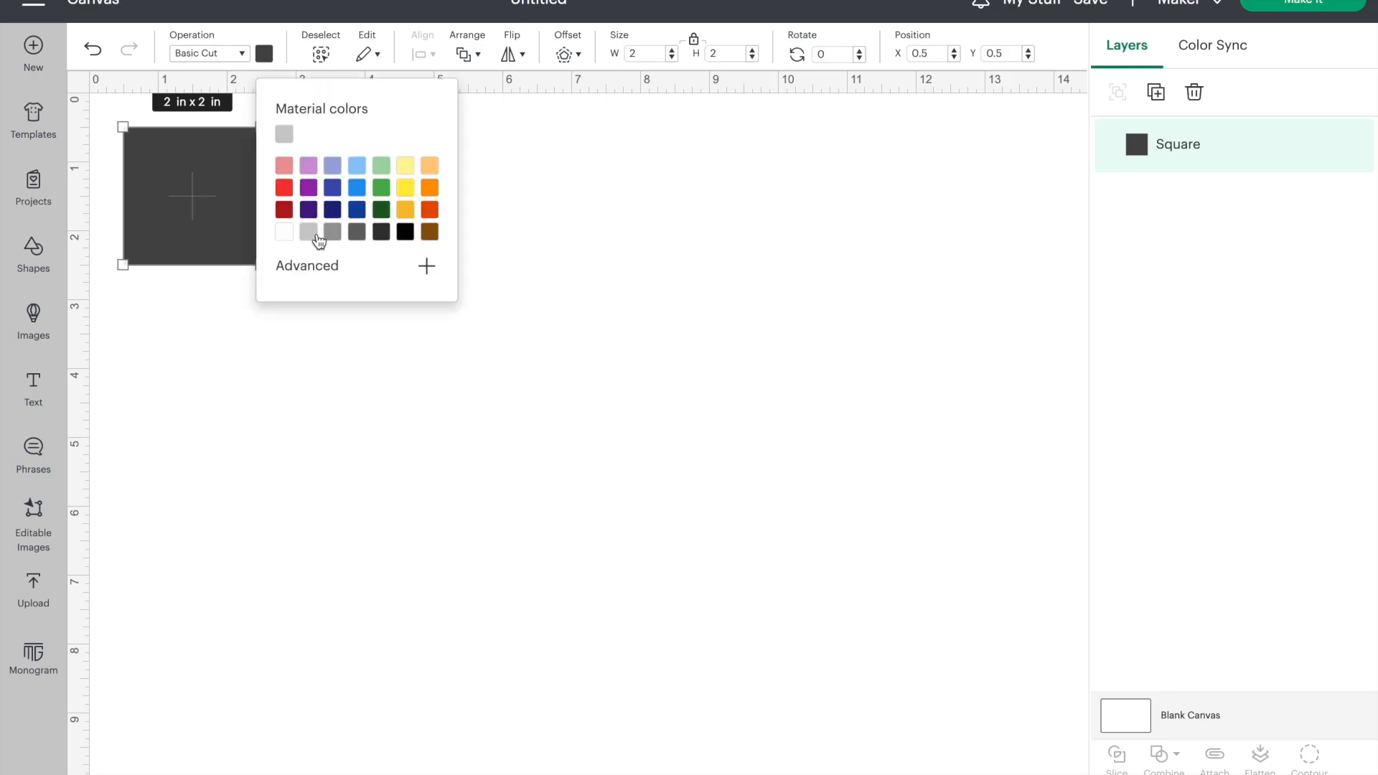
pyautogui.click(333, 232)
pyautogui.click(300, 329)
pyautogui.moveTo(239, 250); pyautogui.dragTo(600, 317)
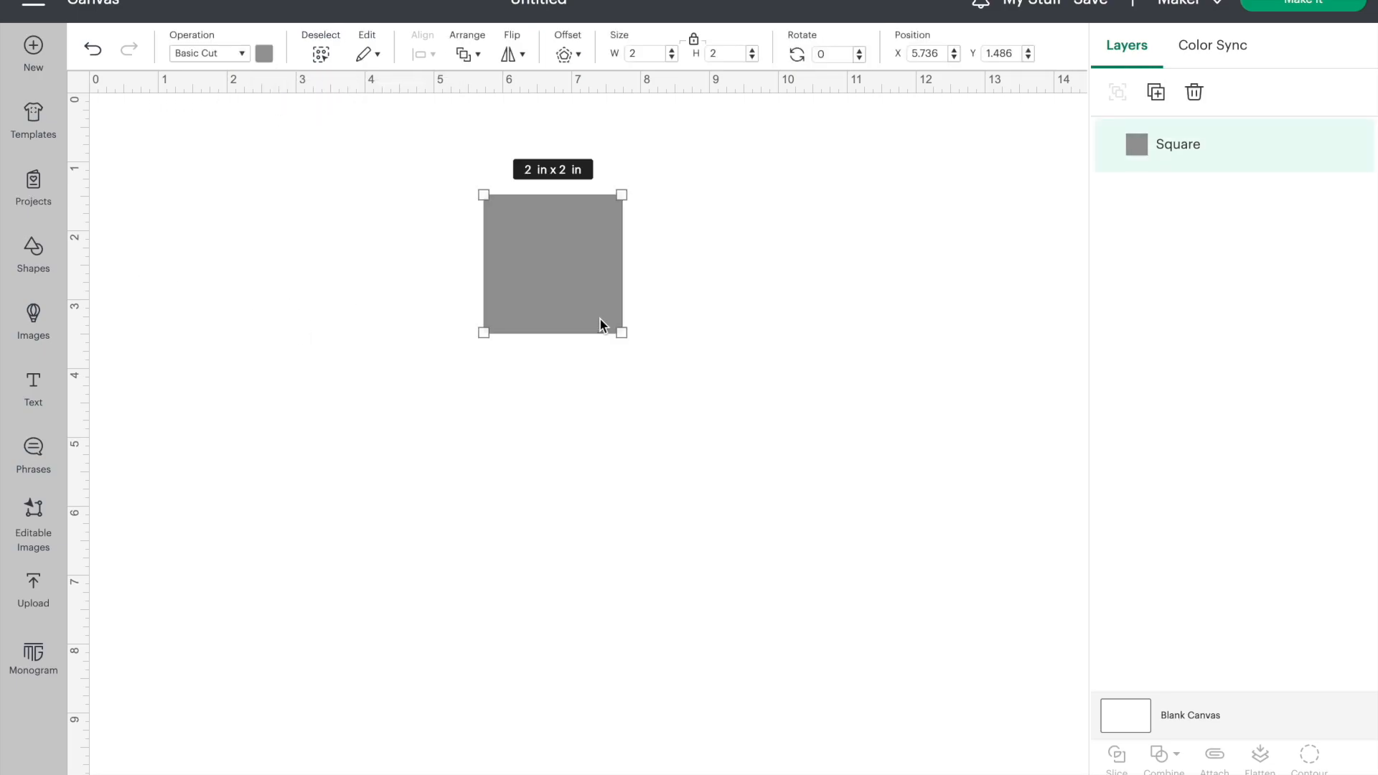
# - Unlock the square's proportions, set its width to 9 in and move it to about X 1.69, Y 1.42
pyautogui.click(654, 54)
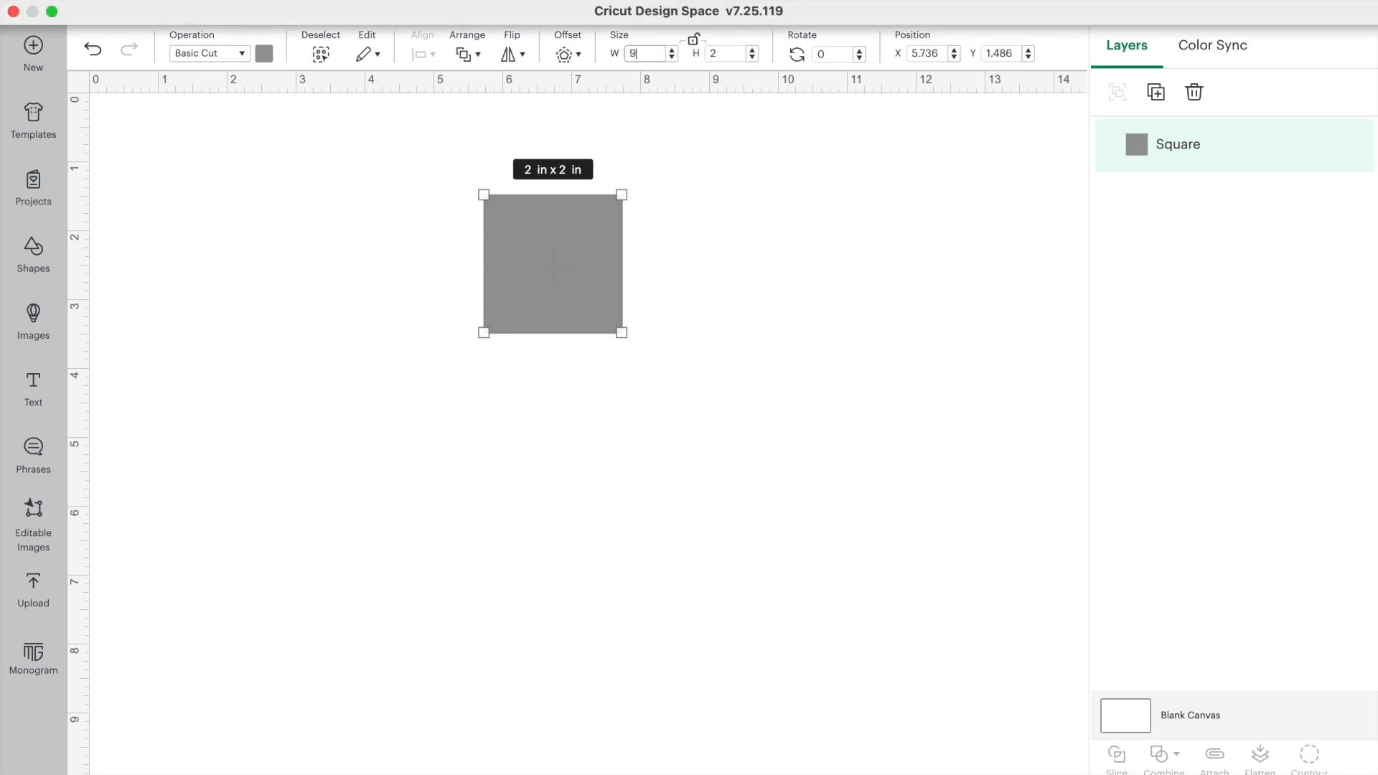
pyautogui.write('9')
pyautogui.press('Return')
pyautogui.moveTo(711, 271); pyautogui.dragTo(433, 271)
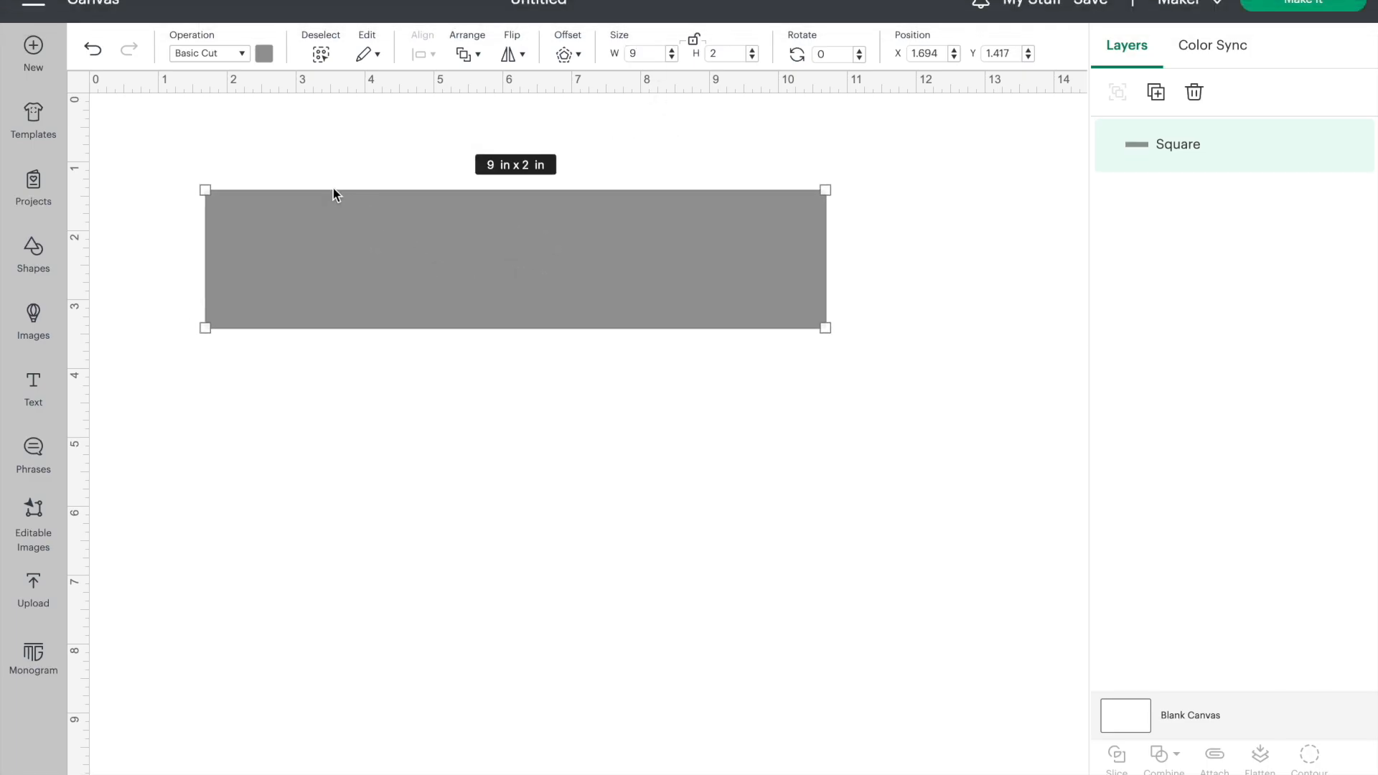
# - Add the text "Top", shrink it to about font size 18.77 and centre it just above the grey rectangle
pyautogui.click(33, 388)
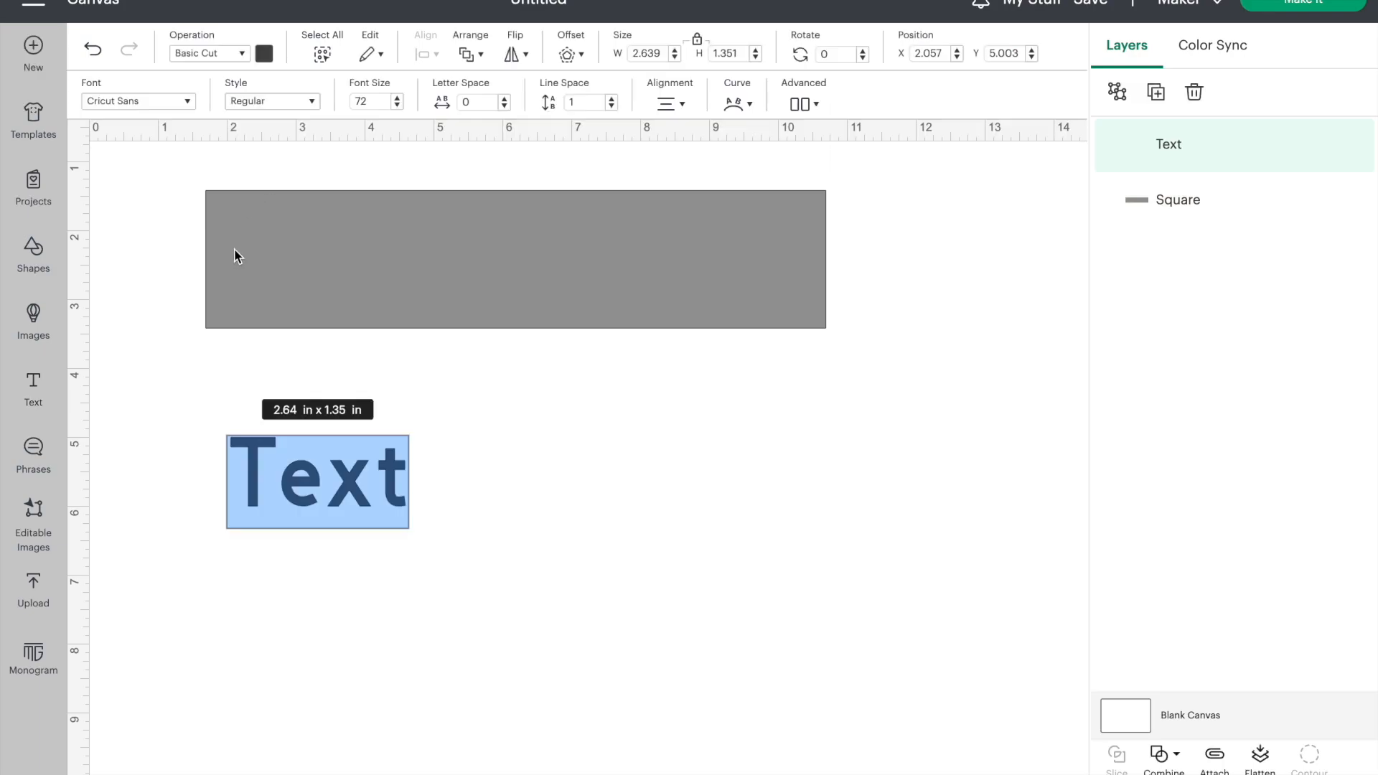
pyautogui.write('Top')
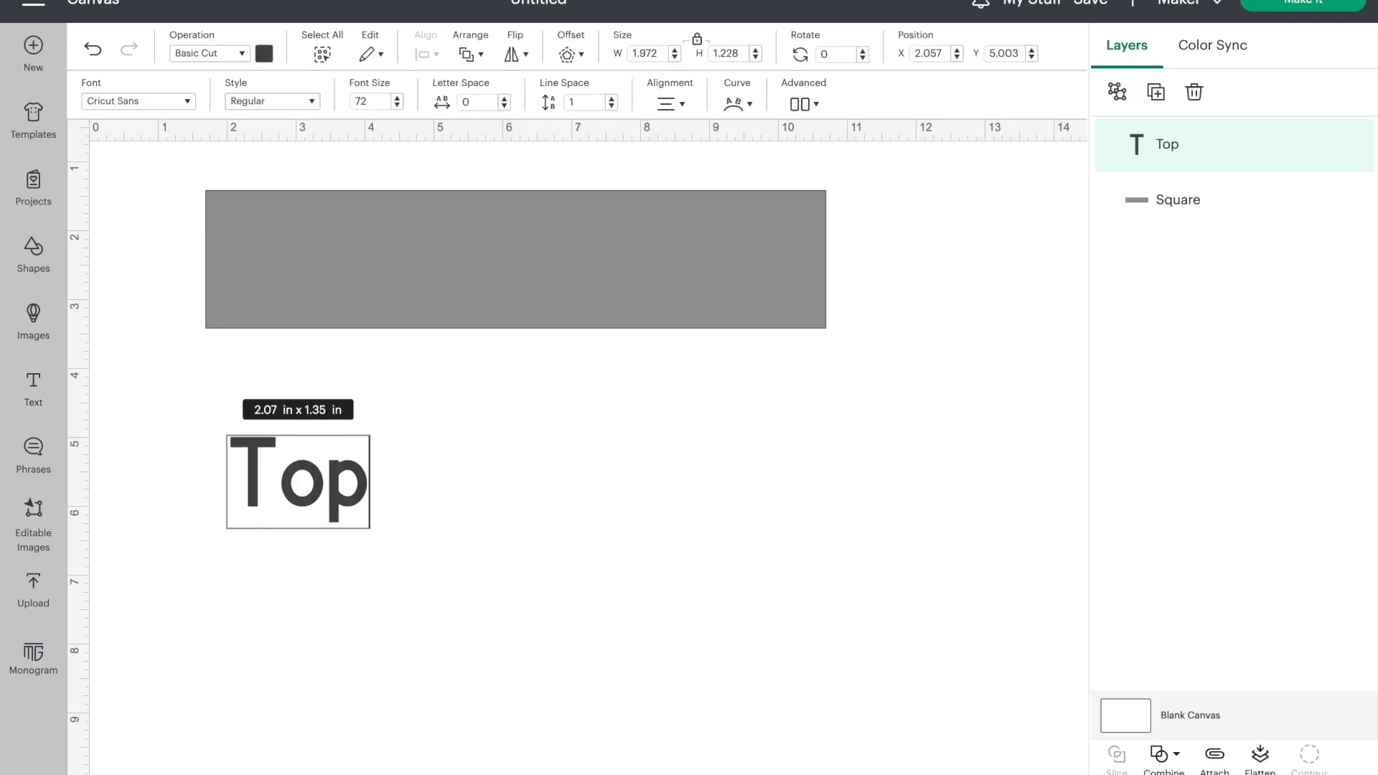
pyautogui.moveTo(365, 524); pyautogui.dragTo(531, 172)
# - Duplicate the grey rectangle and place the copy directly below the original, leaving a gap for a label
pyautogui.click(524, 283)
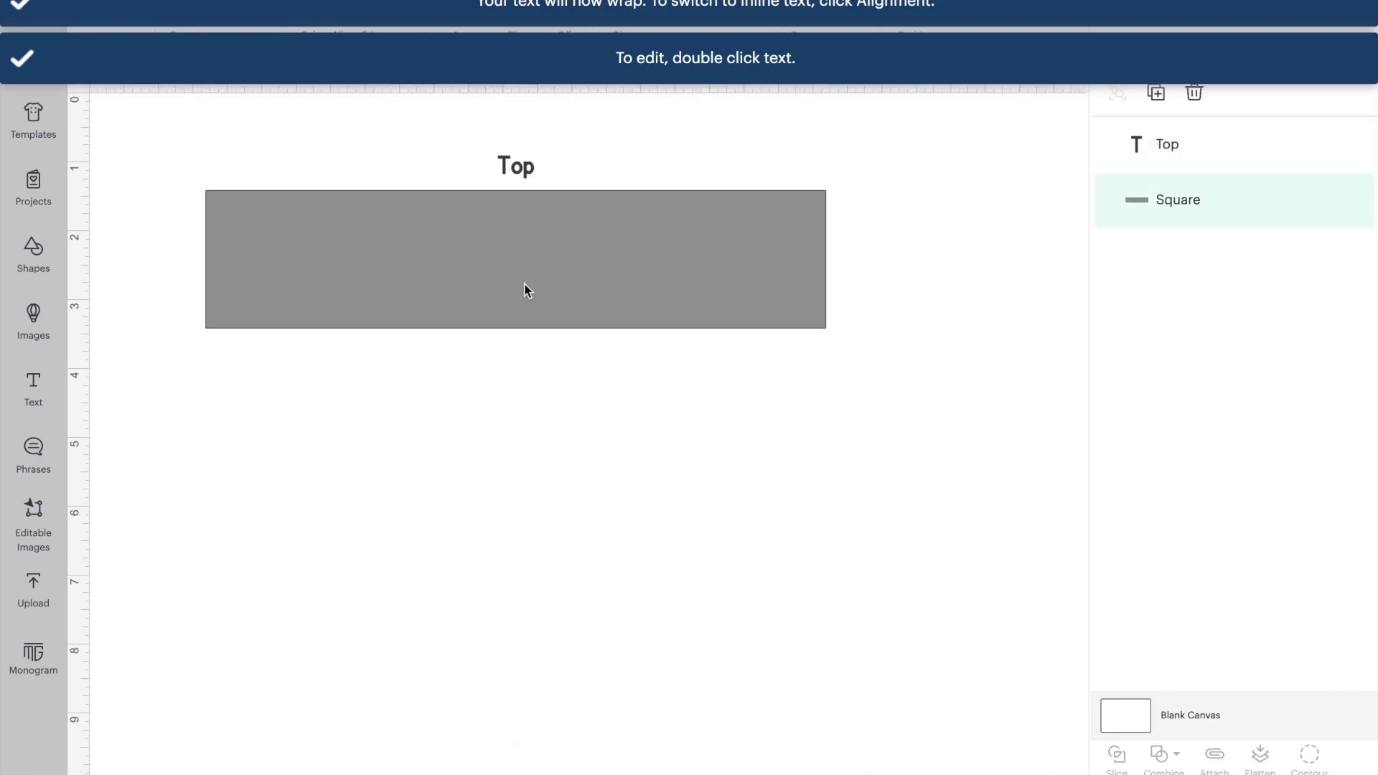
pyautogui.click(1154, 93)
pyautogui.moveTo(738, 222); pyautogui.dragTo(751, 476)
# - Duplicate the "Top" label, centre the copy above the lower rectangle and change its text to "Bottom"
pyautogui.click(522, 170)
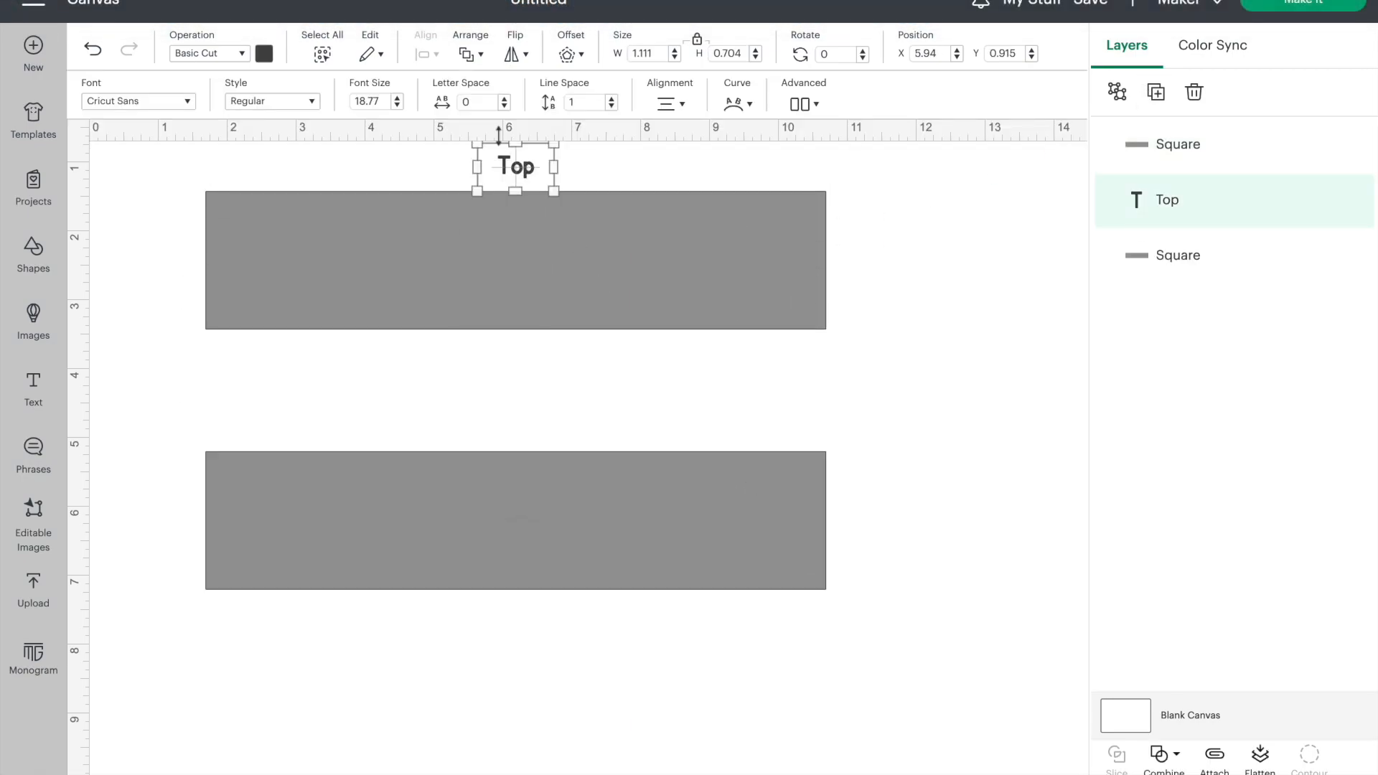
pyautogui.click(1156, 92)
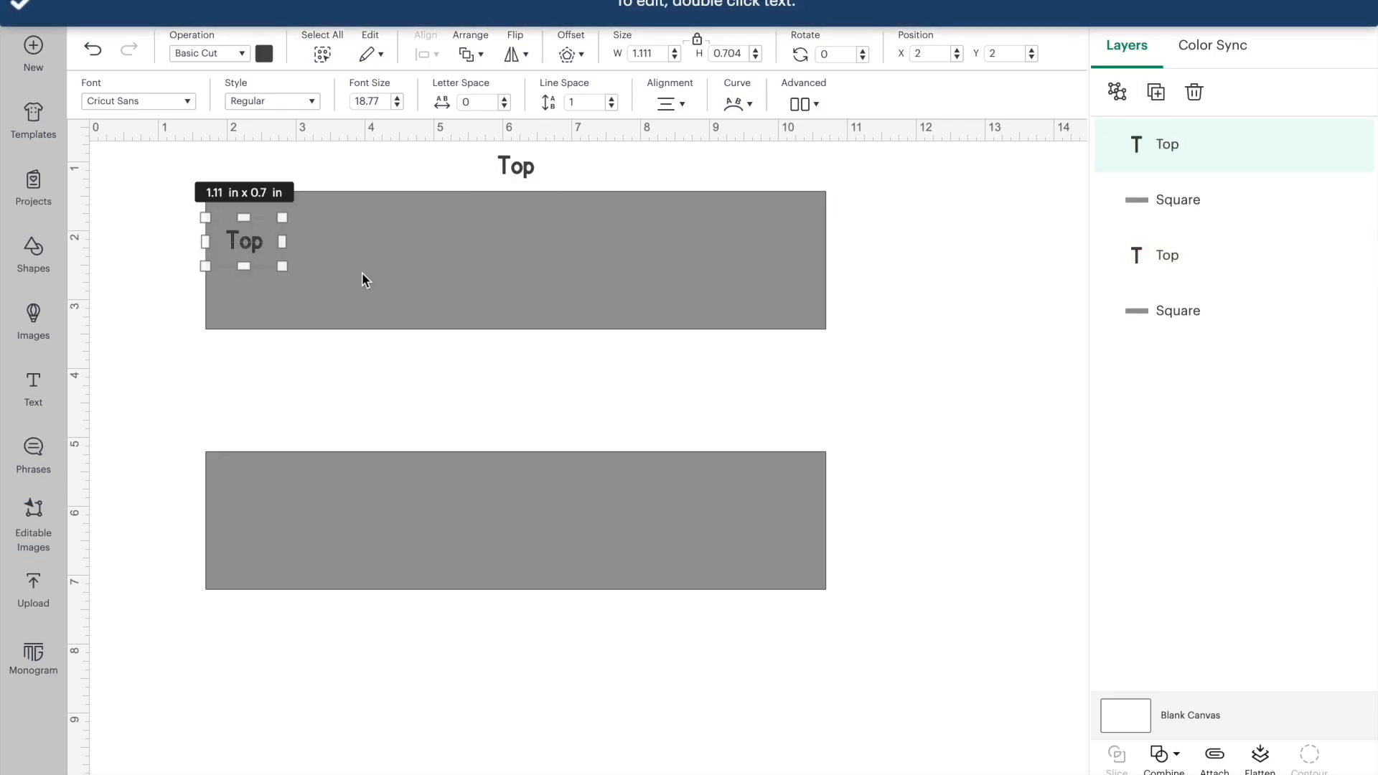
pyautogui.moveTo(244, 245); pyautogui.dragTo(523, 420)
pyautogui.doubleClick(522, 419)
pyautogui.write('Bottom')
pyautogui.click(779, 430)
pyautogui.click(923, 550)
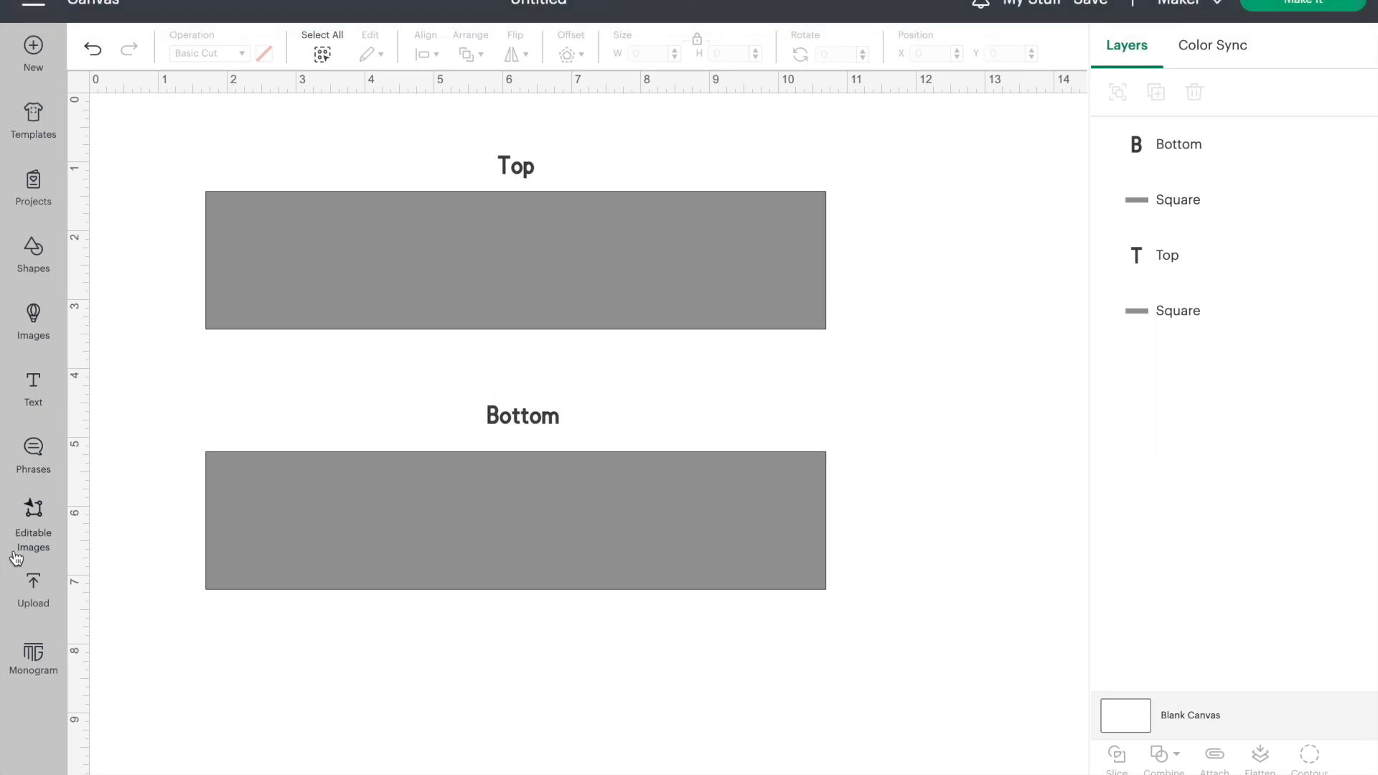
# - Insert the recently uploaded lash graphics image onto the canvas
pyautogui.click(32, 591)
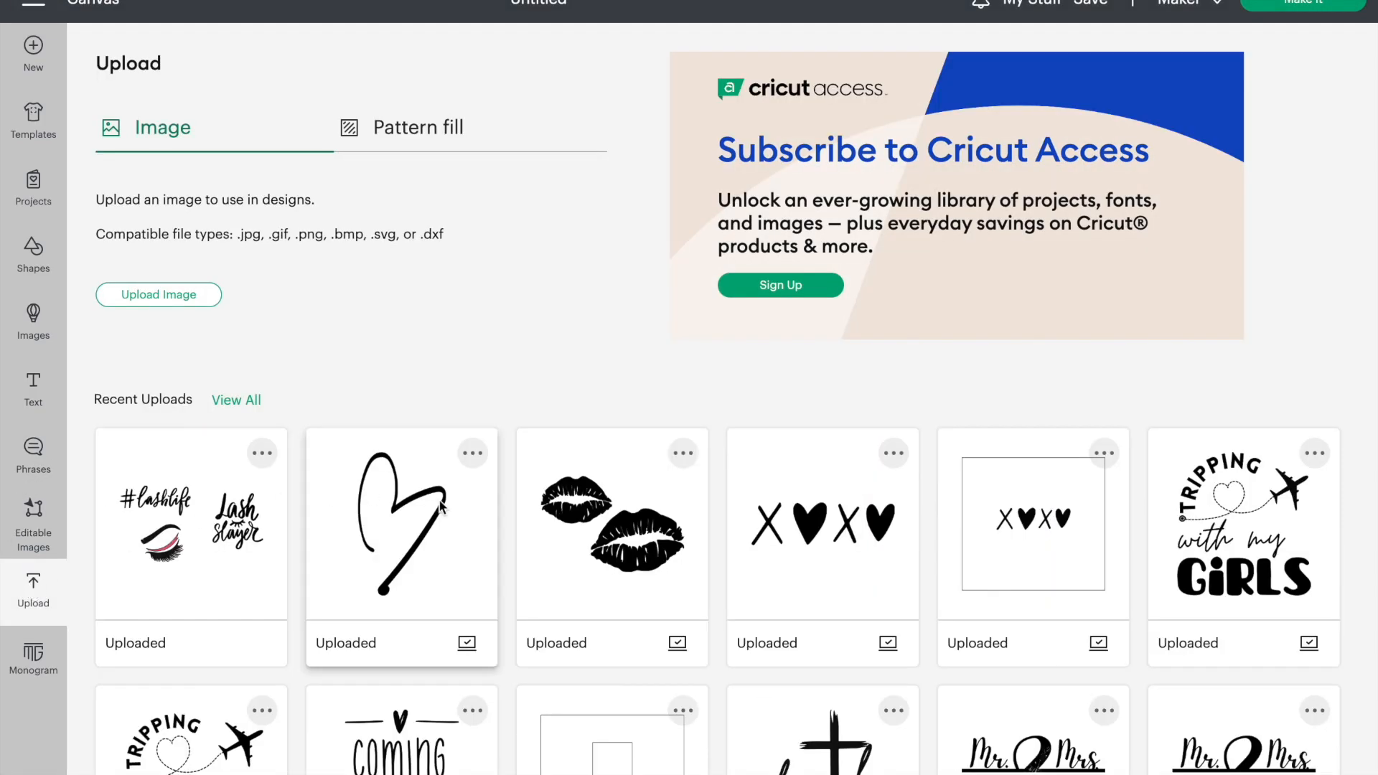
pyautogui.click(247, 654)
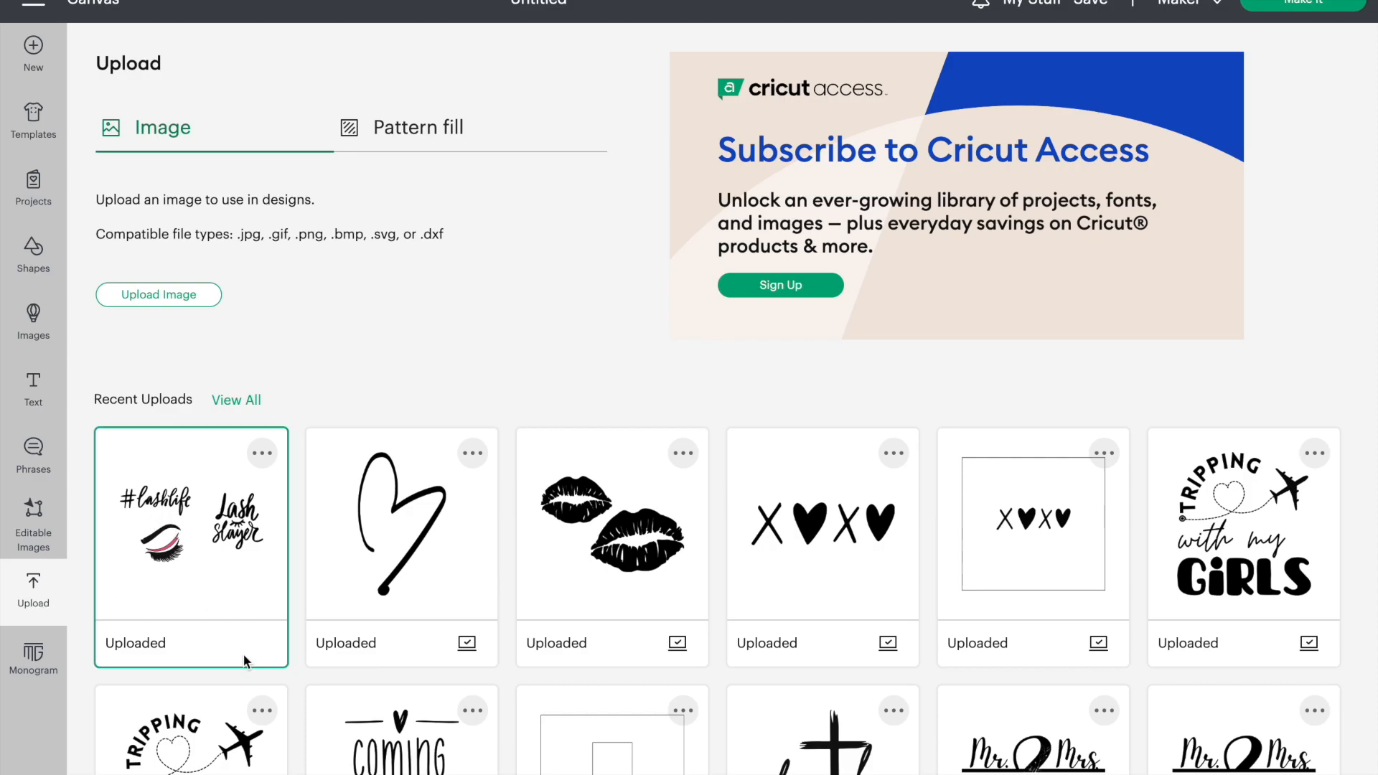
pyautogui.click(195, 580)
pyautogui.click(195, 580)
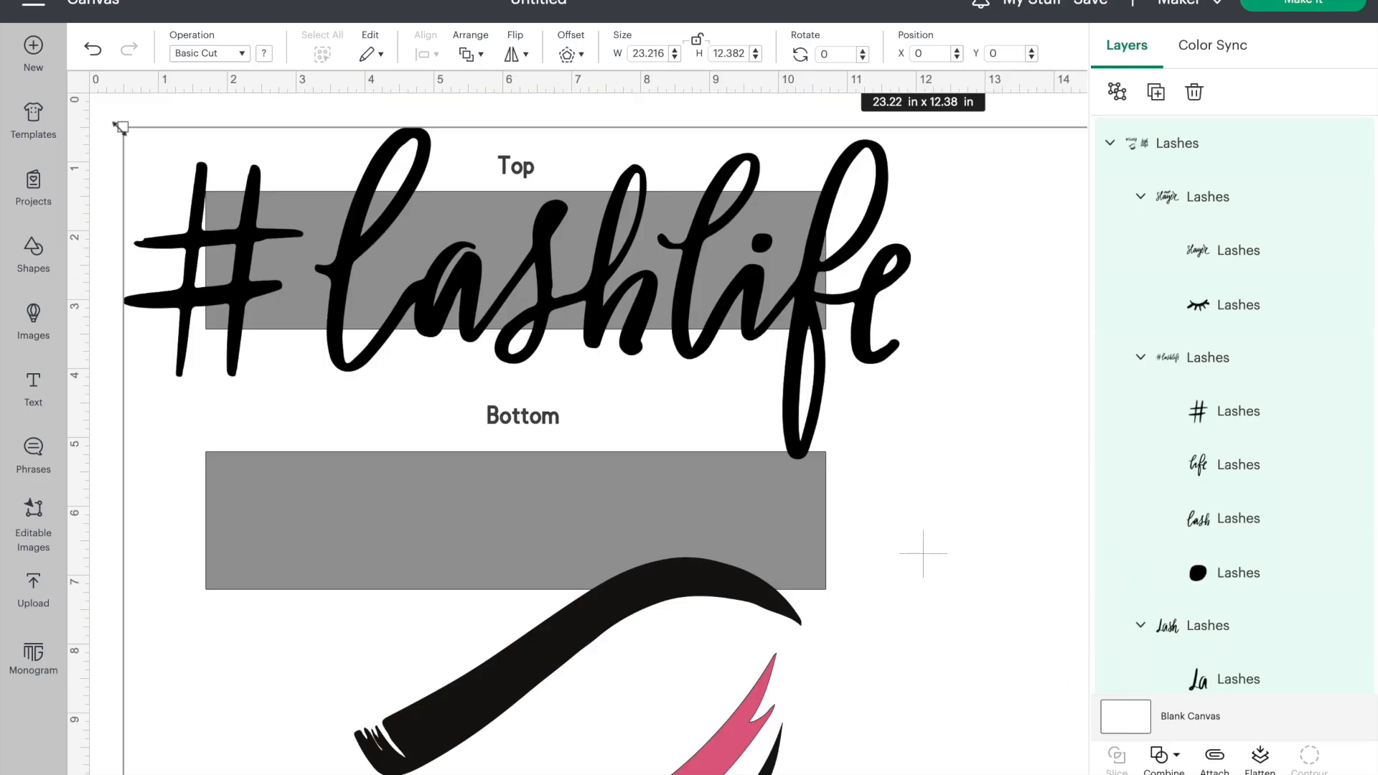
# - Shrink the Lashes image to about 6.91 × 3.69 in beside the grey rectangles and ungroup it
pyautogui.moveTo(121, 127); pyautogui.dragTo(637, 412)
pyautogui.hscroll(10, 661, 531)
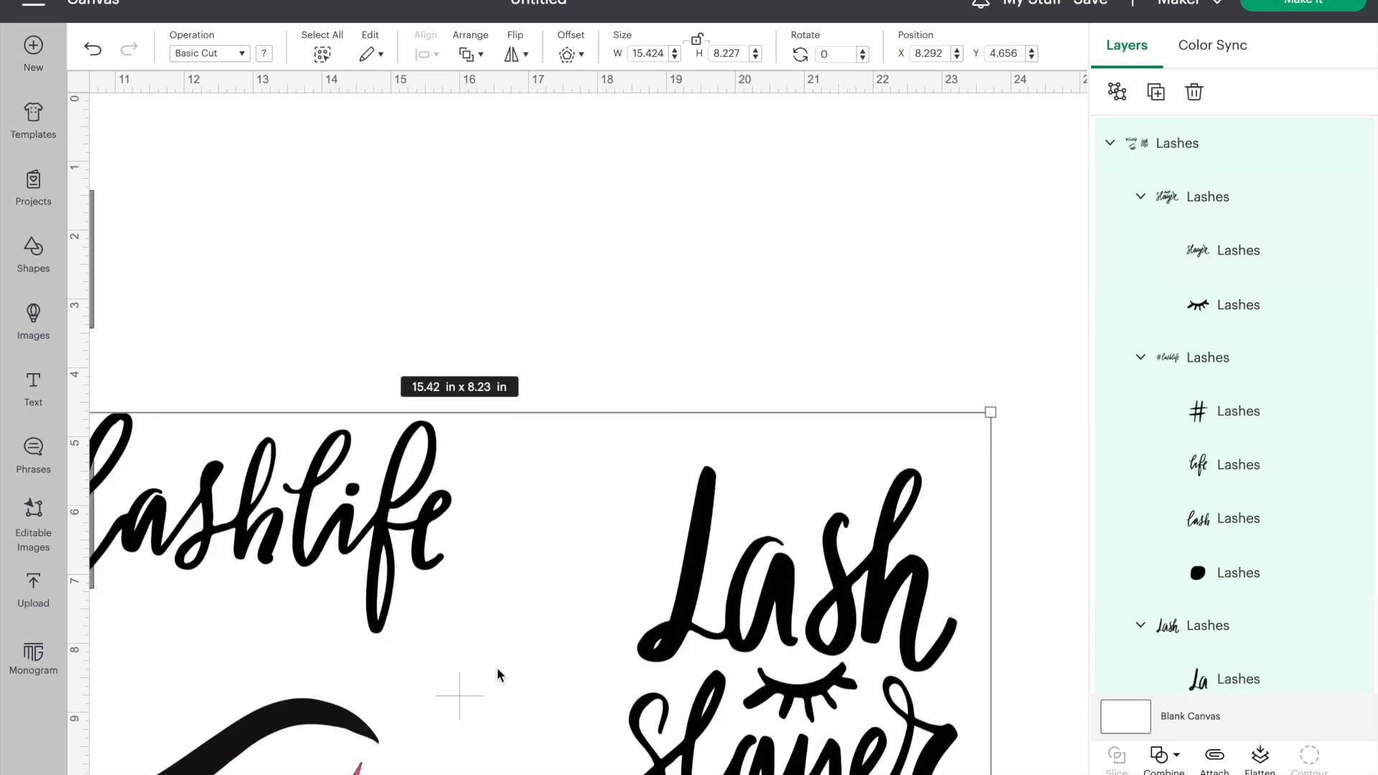
pyautogui.moveTo(402, 592); pyautogui.dragTo(520, 343)
pyautogui.hscroll(-2, 150, 278)
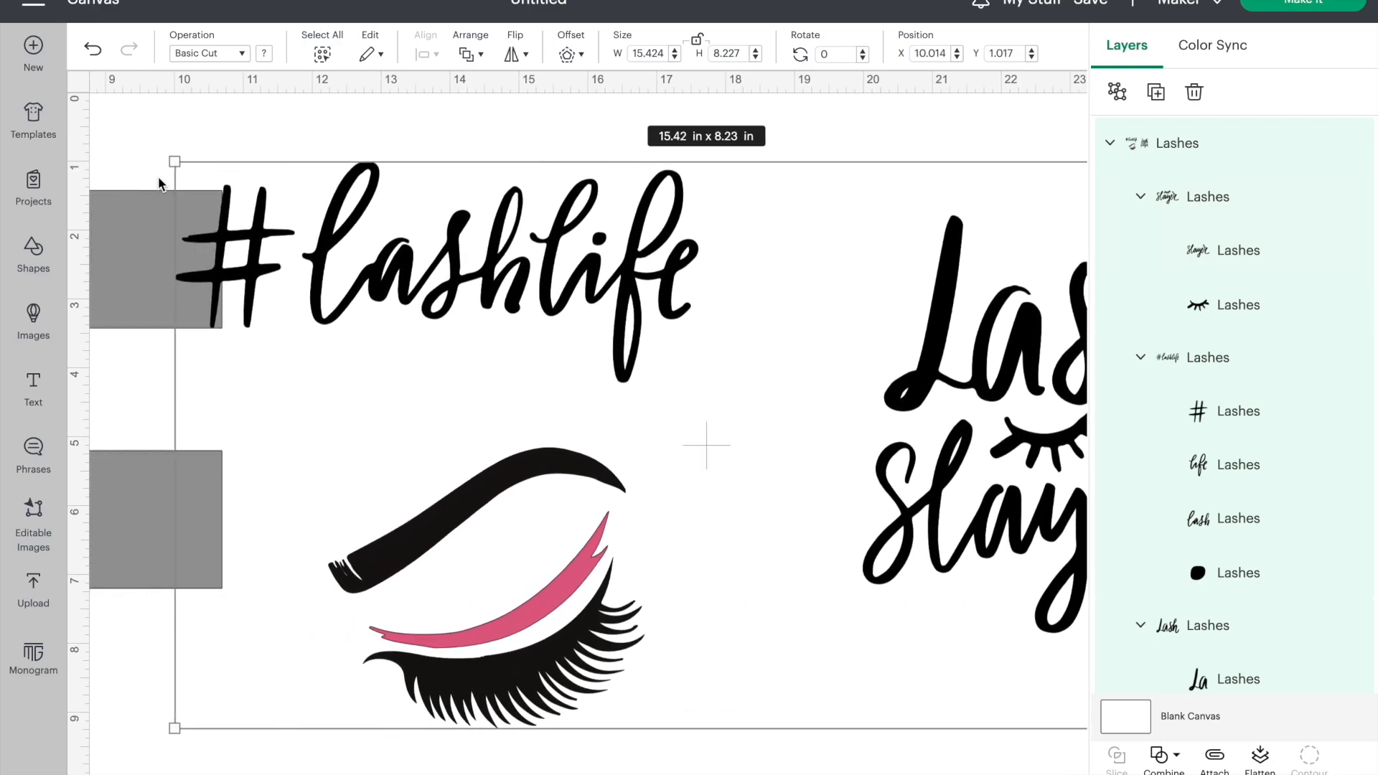
pyautogui.moveTo(173, 161); pyautogui.dragTo(758, 473)
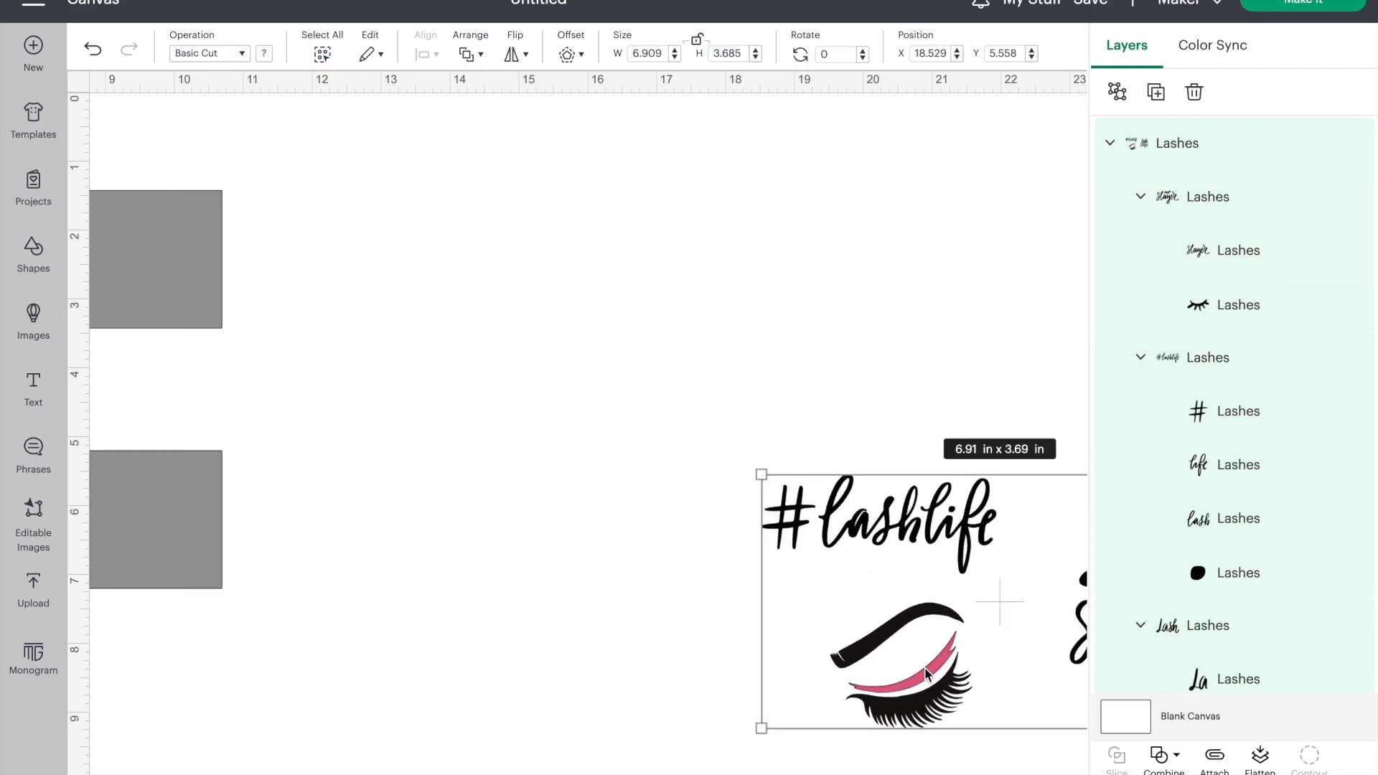
pyautogui.moveTo(903, 657); pyautogui.dragTo(519, 477)
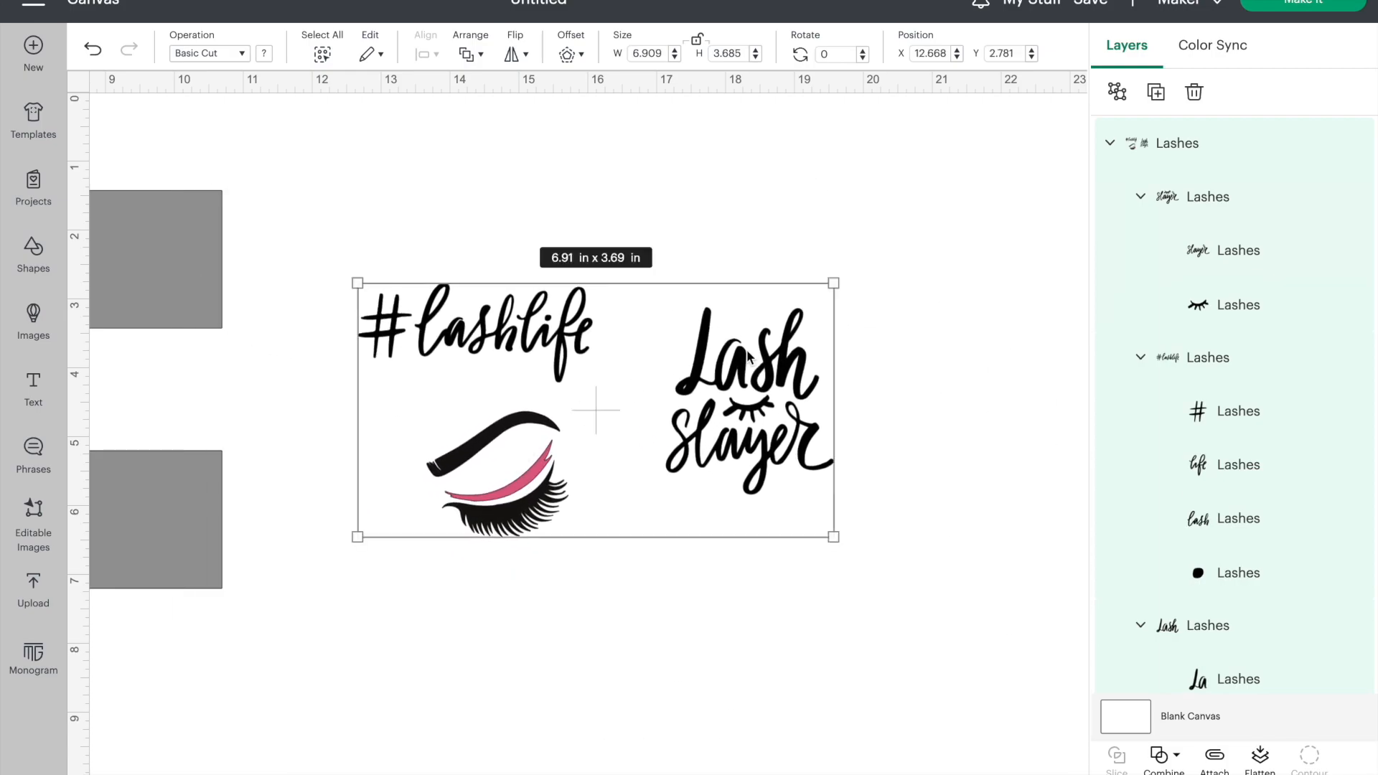
pyautogui.click(1117, 91)
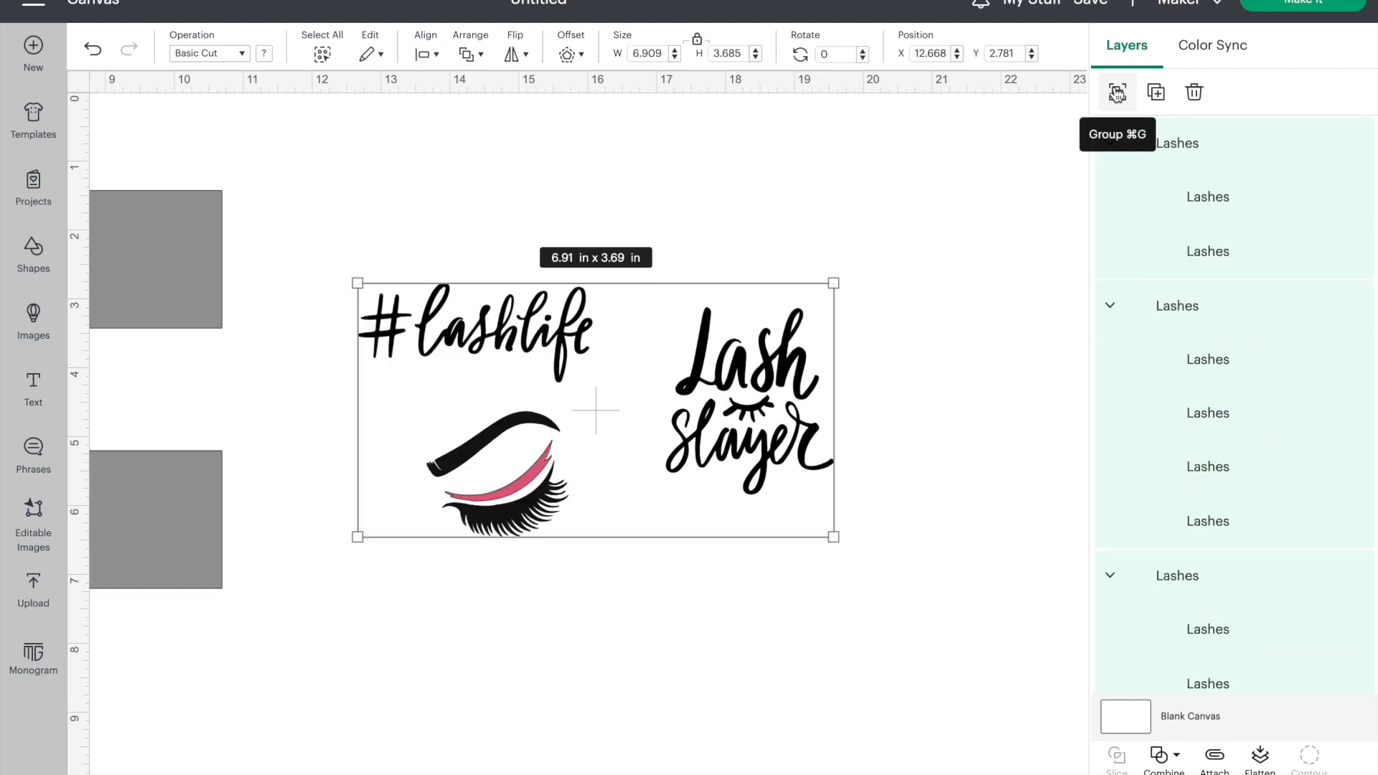
# - Recolour the word "Lash" of the Lash slayer graphic to the same pink as the eyeliner
pyautogui.click(868, 464)
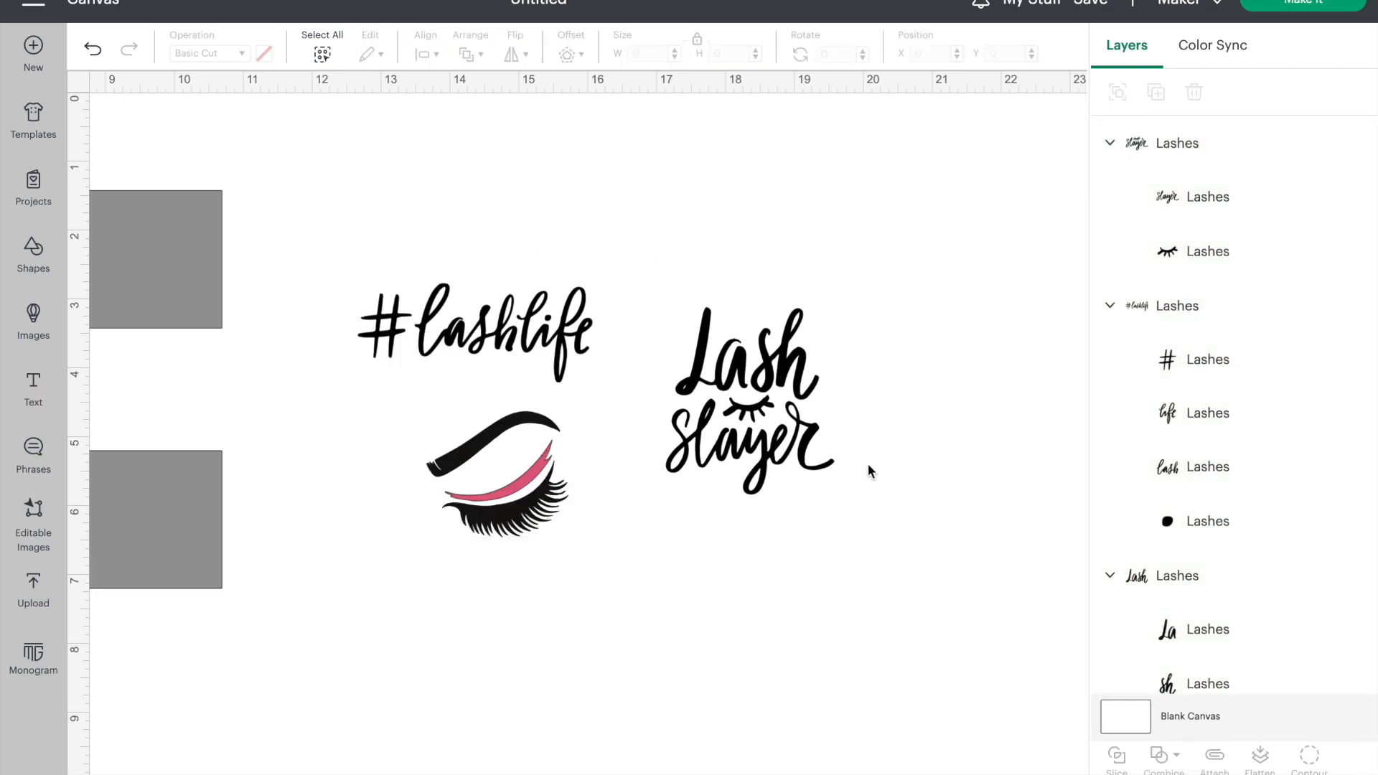
pyautogui.click(681, 347)
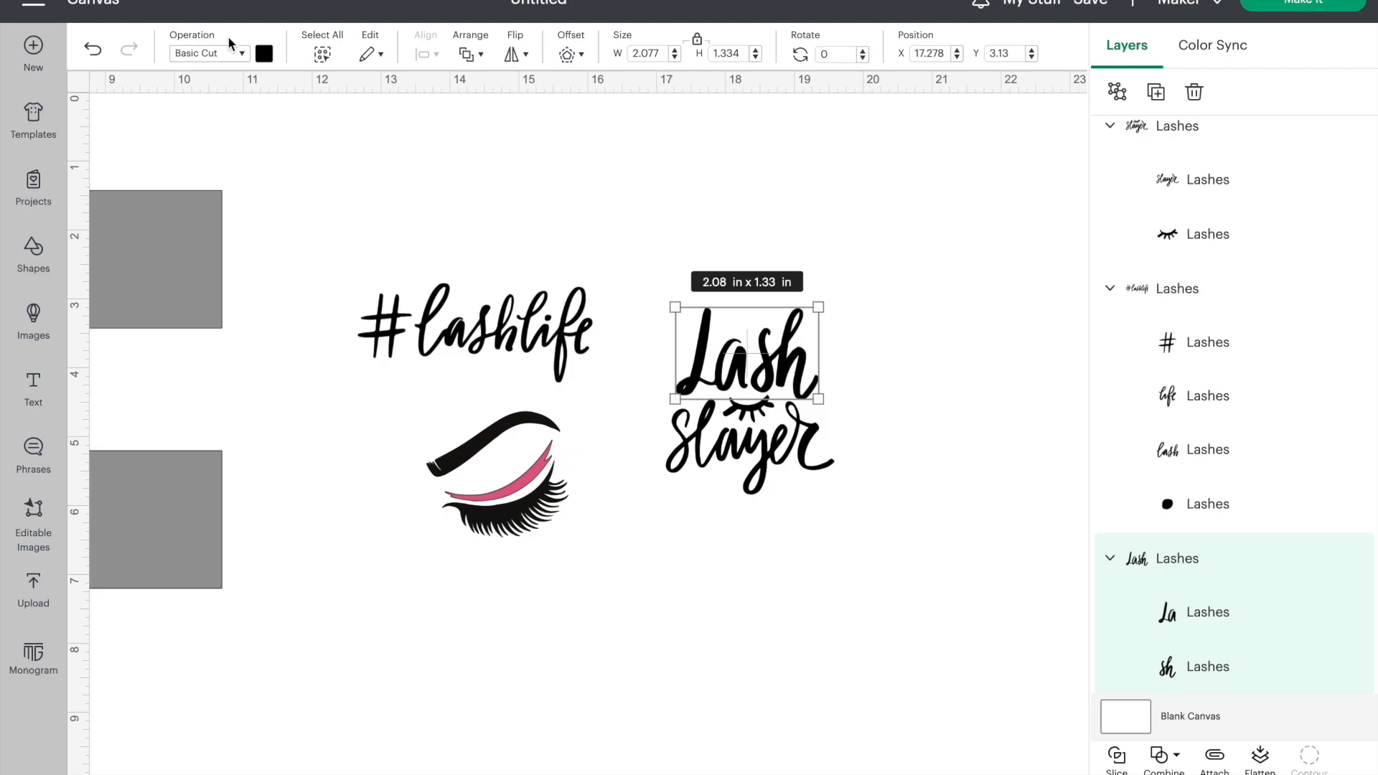
pyautogui.click(263, 53)
pyautogui.click(332, 134)
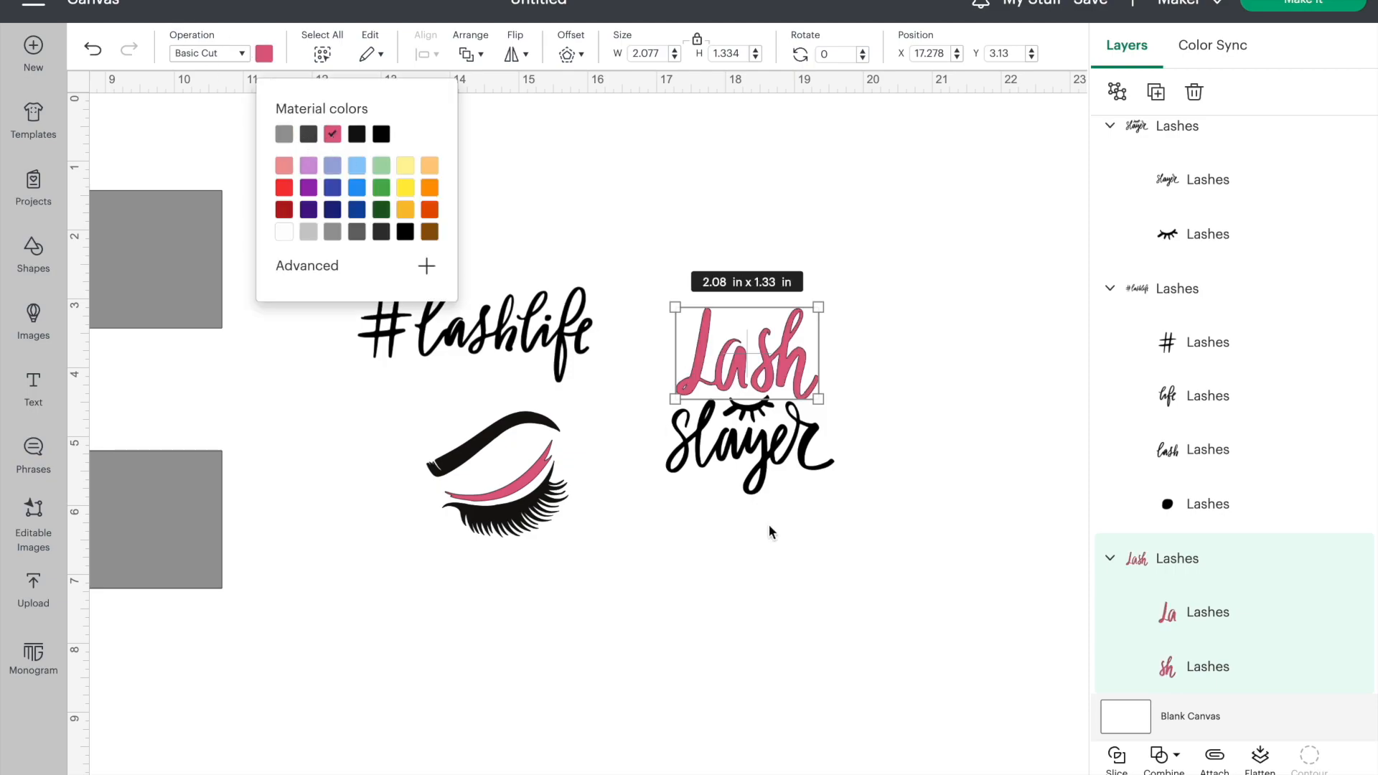
pyautogui.click(816, 601)
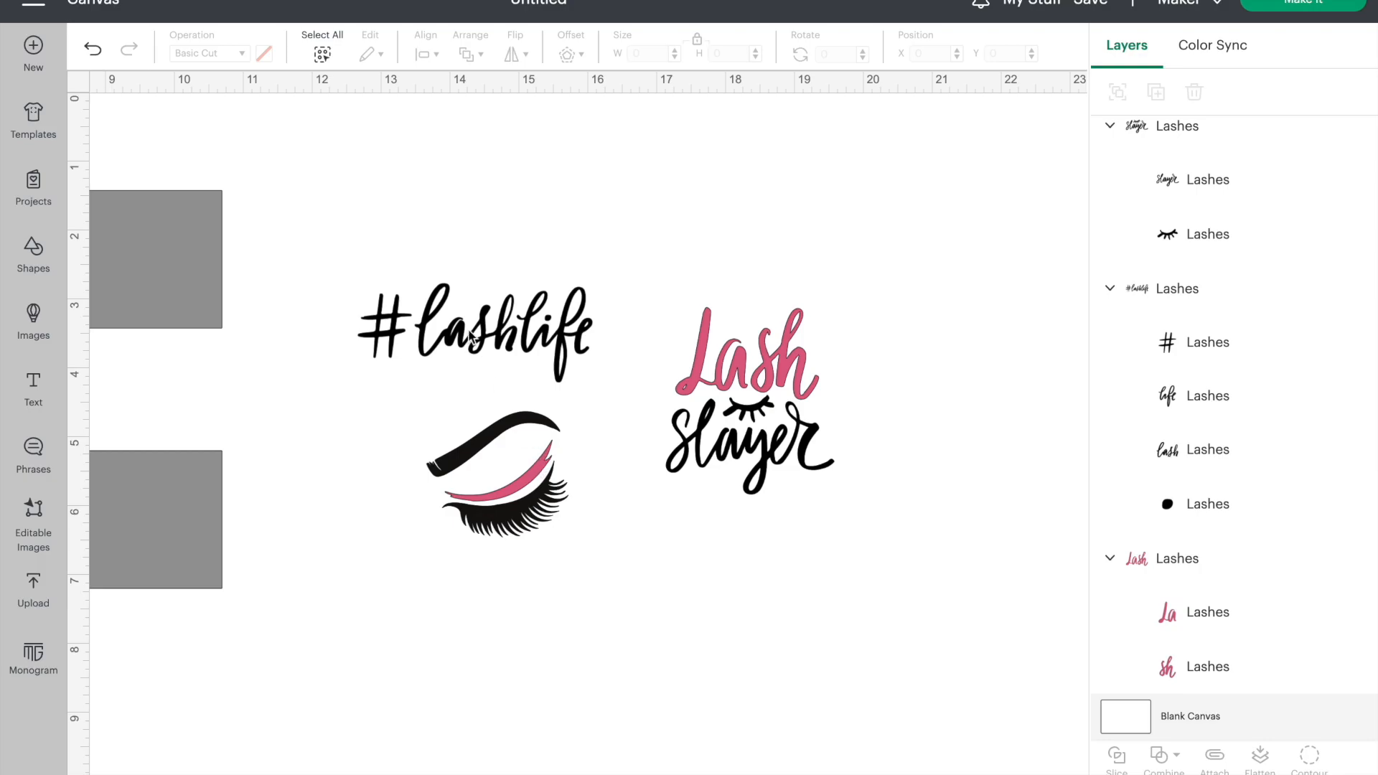
# - Place the #lashlife graphic, shrunk to about 2.69 × 1.14 in, at the Top band's left end and the eye graphic at its middle
pyautogui.moveTo(322, 269); pyautogui.dragTo(654, 392)
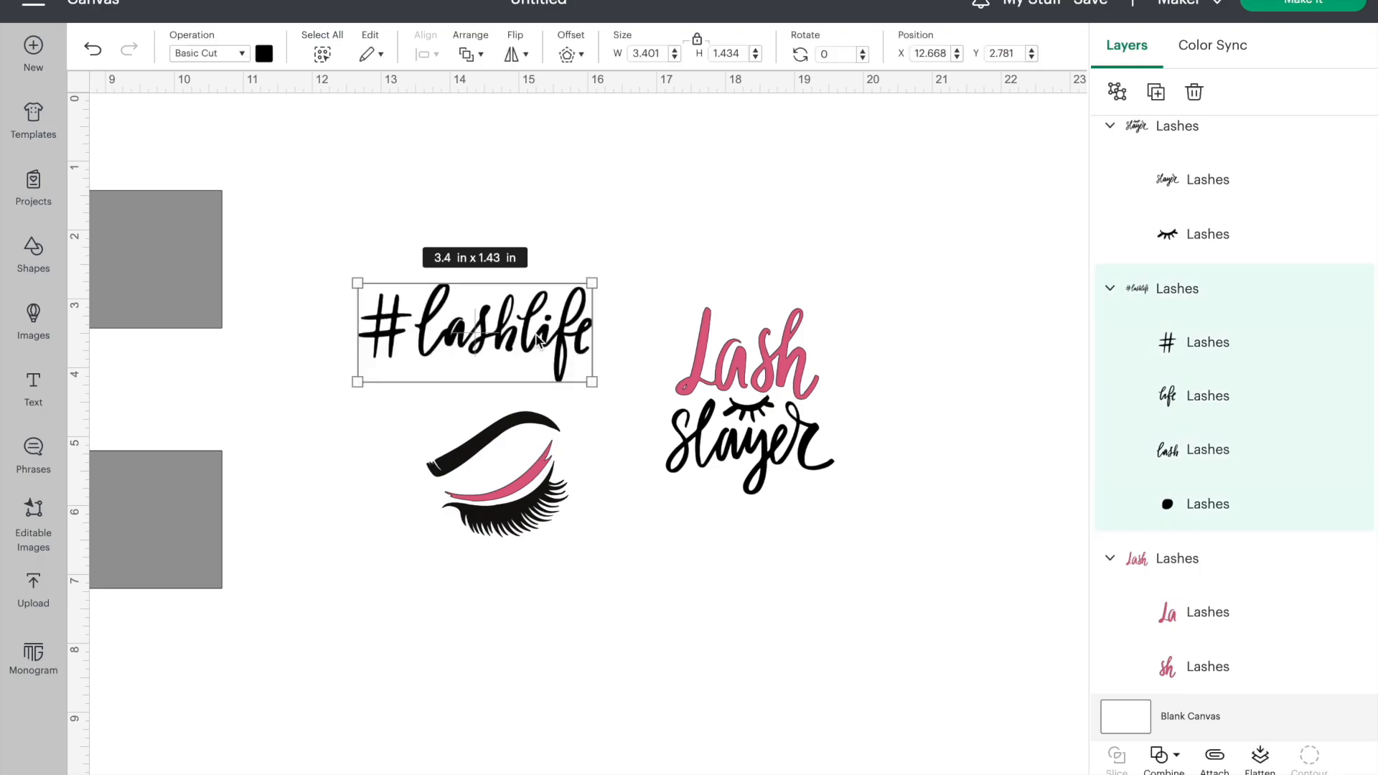
pyautogui.hscroll(-10, 537, 339)
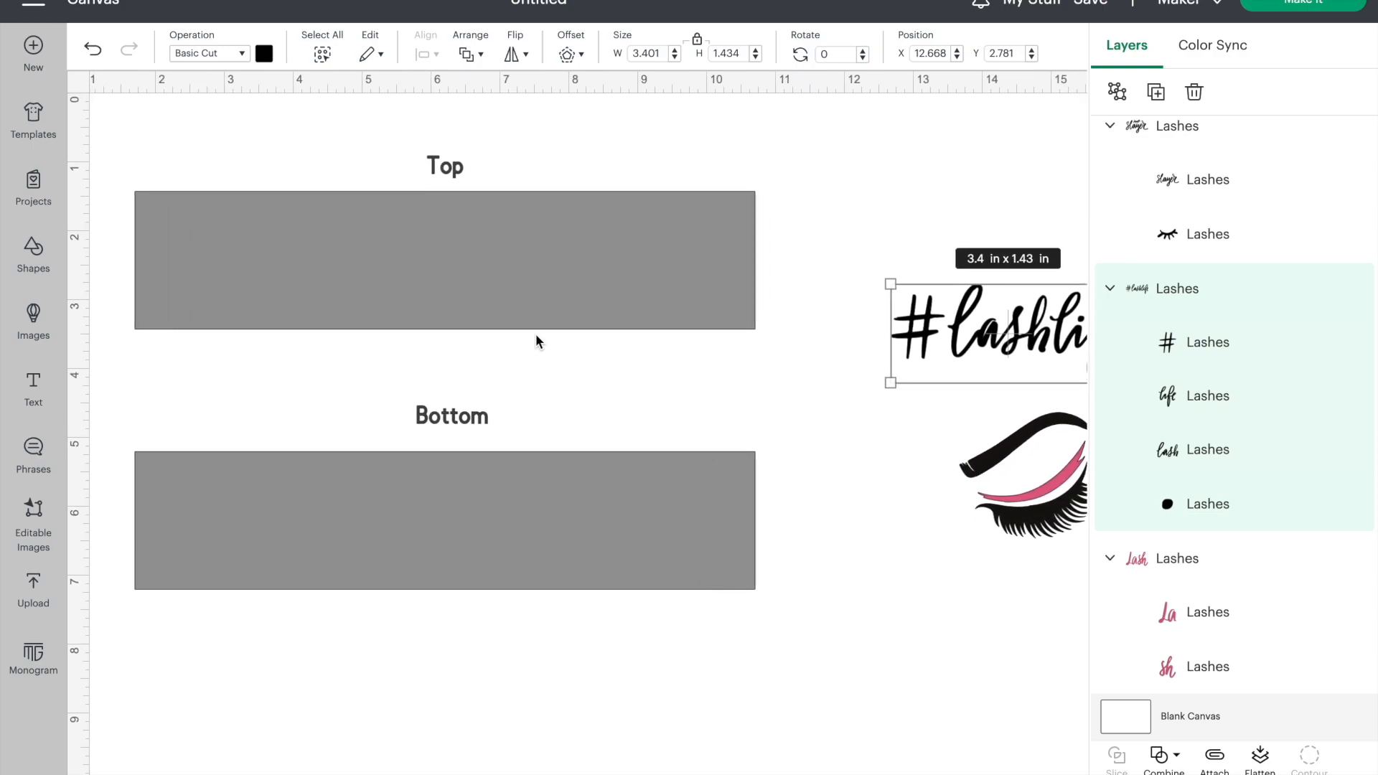
pyautogui.moveTo(1014, 336); pyautogui.dragTo(264, 269)
pyautogui.moveTo(376, 314); pyautogui.dragTo(292, 277)
pyautogui.hscroll(3, 889, 443)
pyautogui.moveTo(937, 535); pyautogui.dragTo(329, 298)
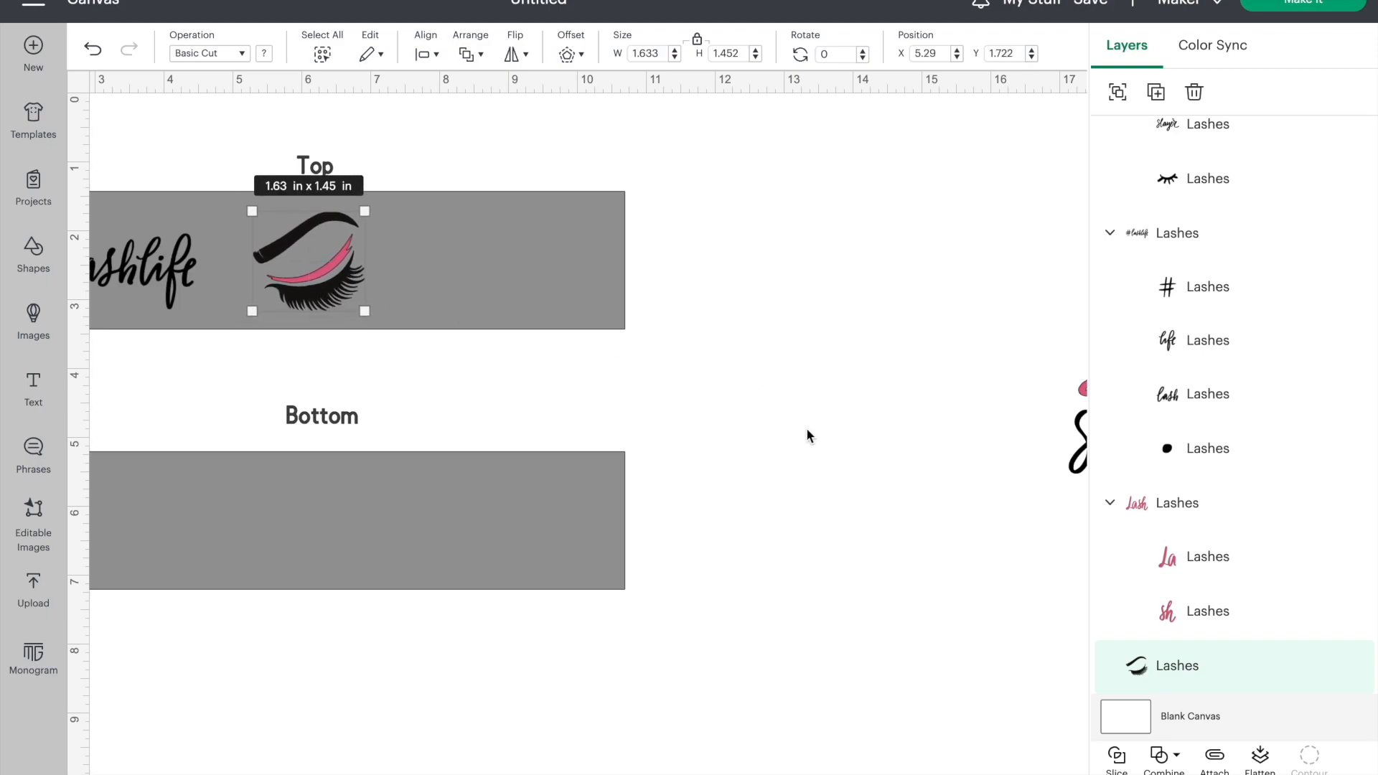
# - Shrink the Lash slayer graphic to fit the band height and place it at the right end of the Top band
pyautogui.hscroll(5, 808, 434)
pyautogui.moveTo(844, 314); pyautogui.dragTo(579, 344)
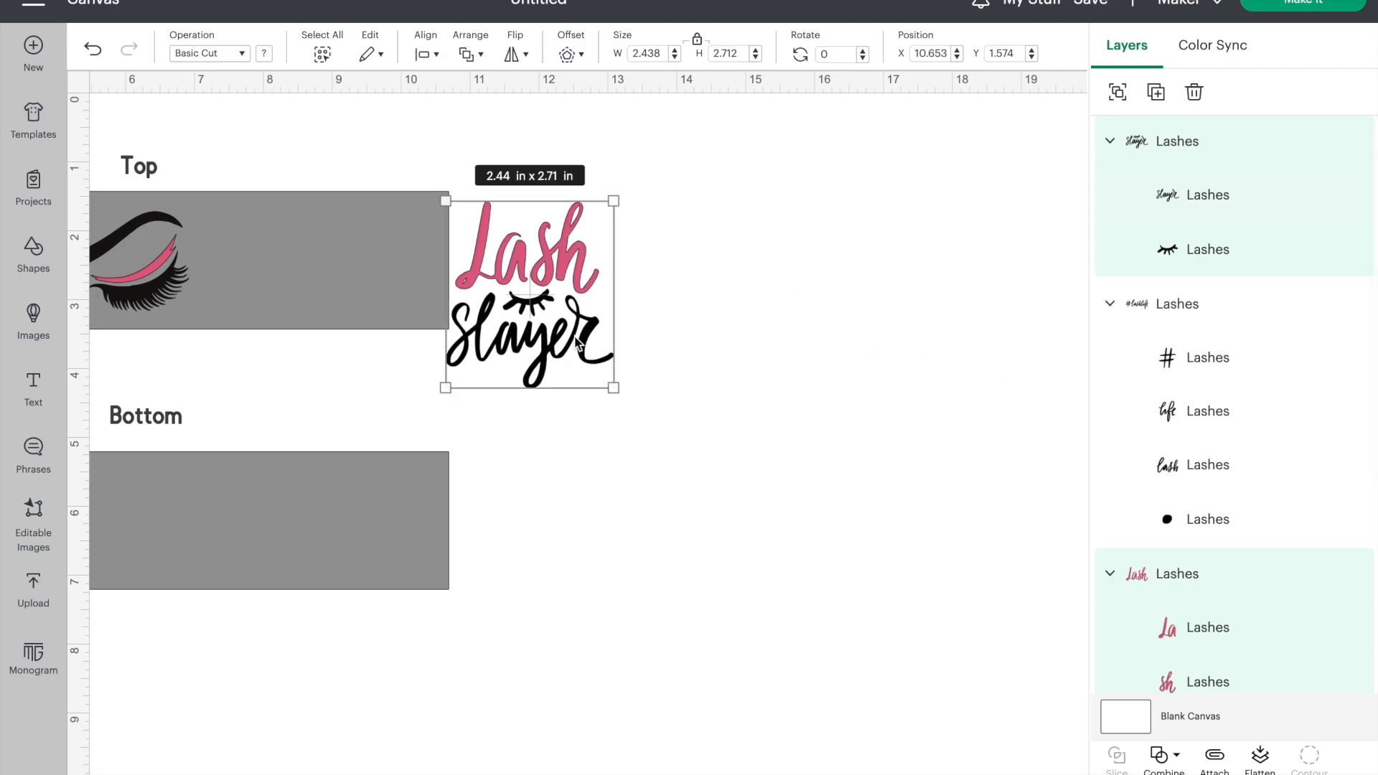
pyautogui.hscroll(-6, 467, 481)
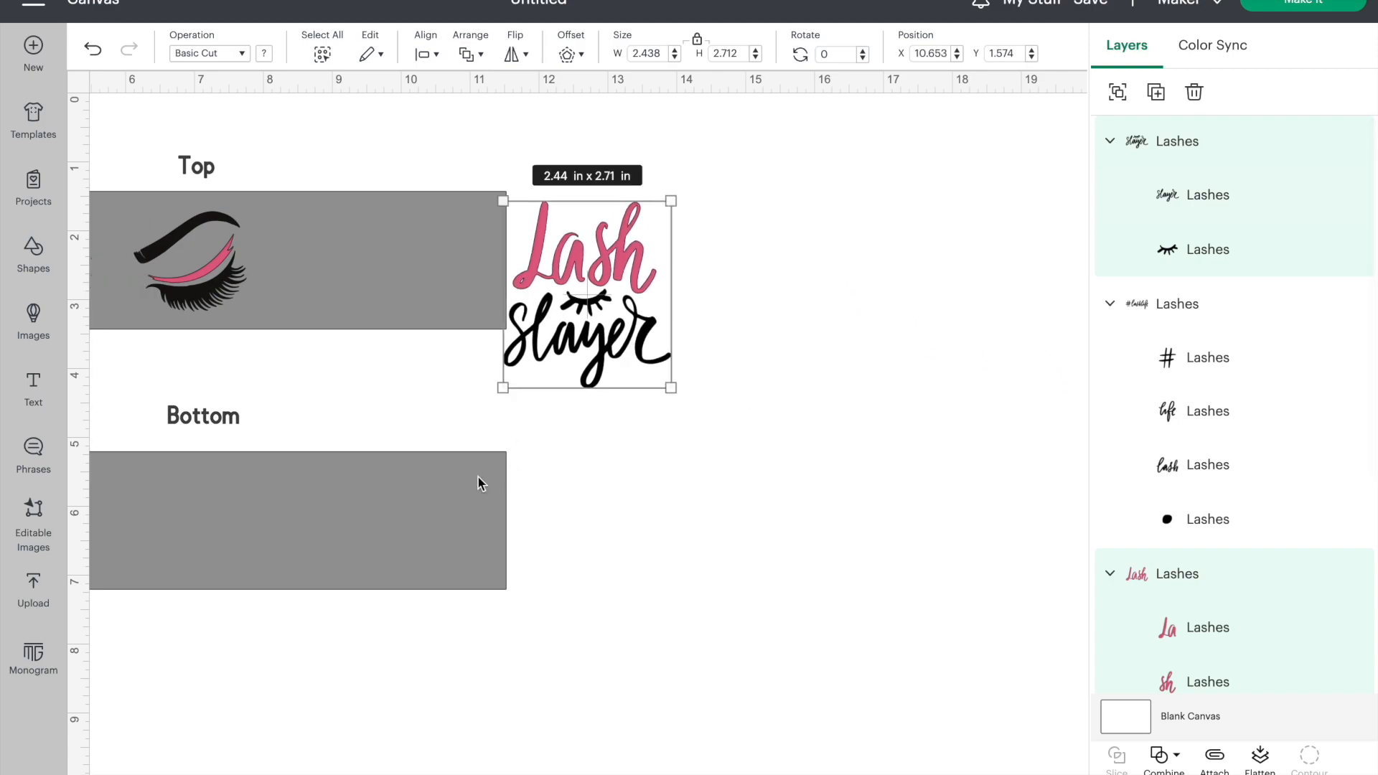
pyautogui.moveTo(823, 387); pyautogui.dragTo(588, 284)
pyautogui.hscroll(-4, 715, 359)
pyautogui.hscroll(2, 715, 359)
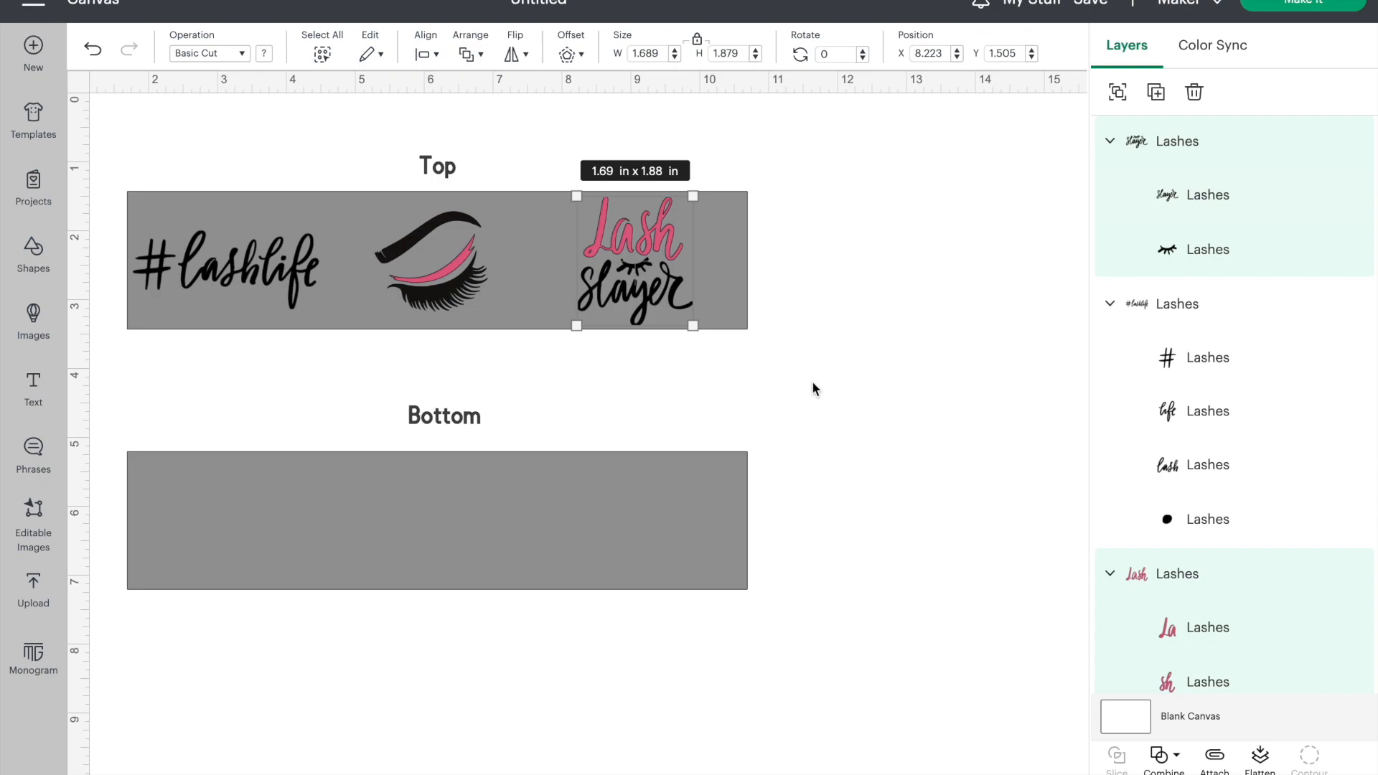
pyautogui.moveTo(691, 324); pyautogui.dragTo(649, 299)
pyautogui.click(824, 354)
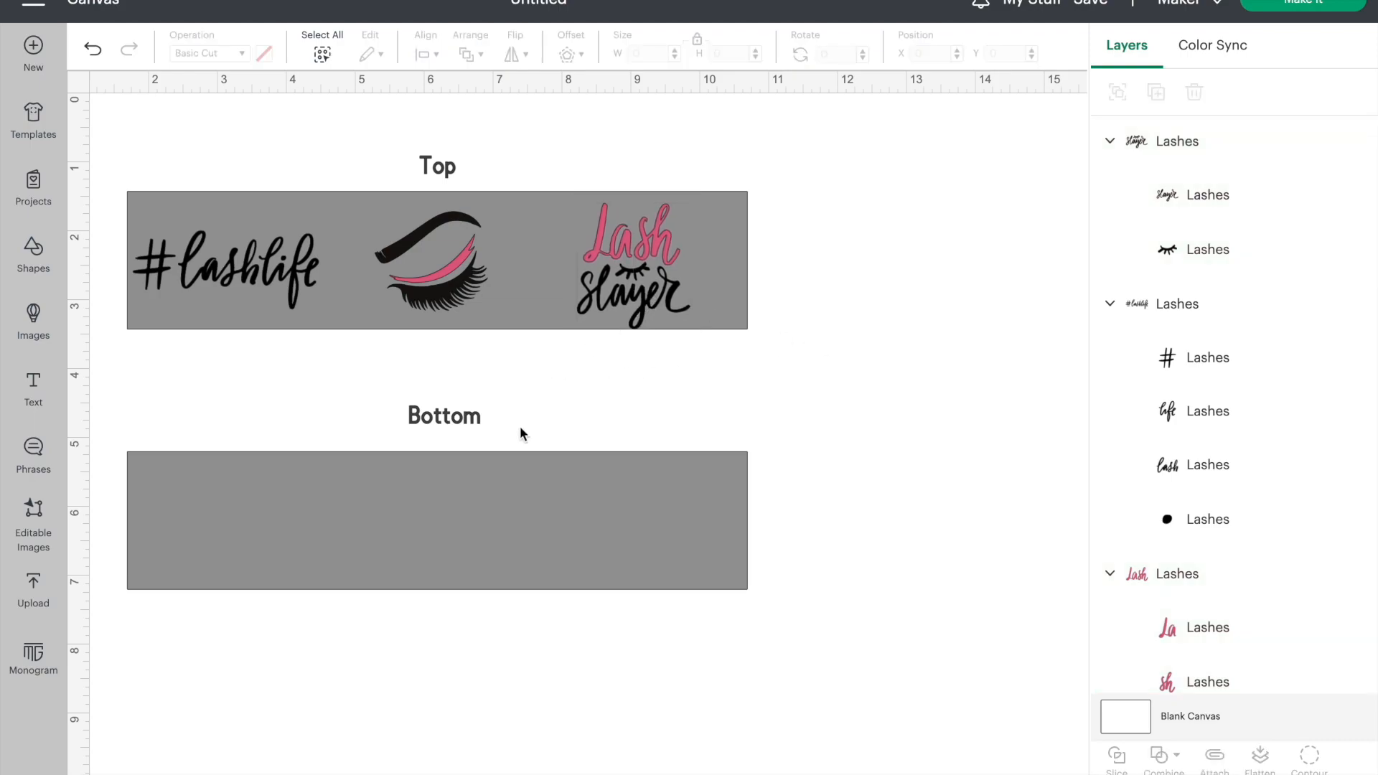
# - Duplicate the black #lashlife, eye and "slayer" graphics together and place the copies on the Bottom band
pyautogui.hscroll(-3, 520, 425)
pyautogui.hscroll(1, 520, 425)
pyautogui.click(293, 264)
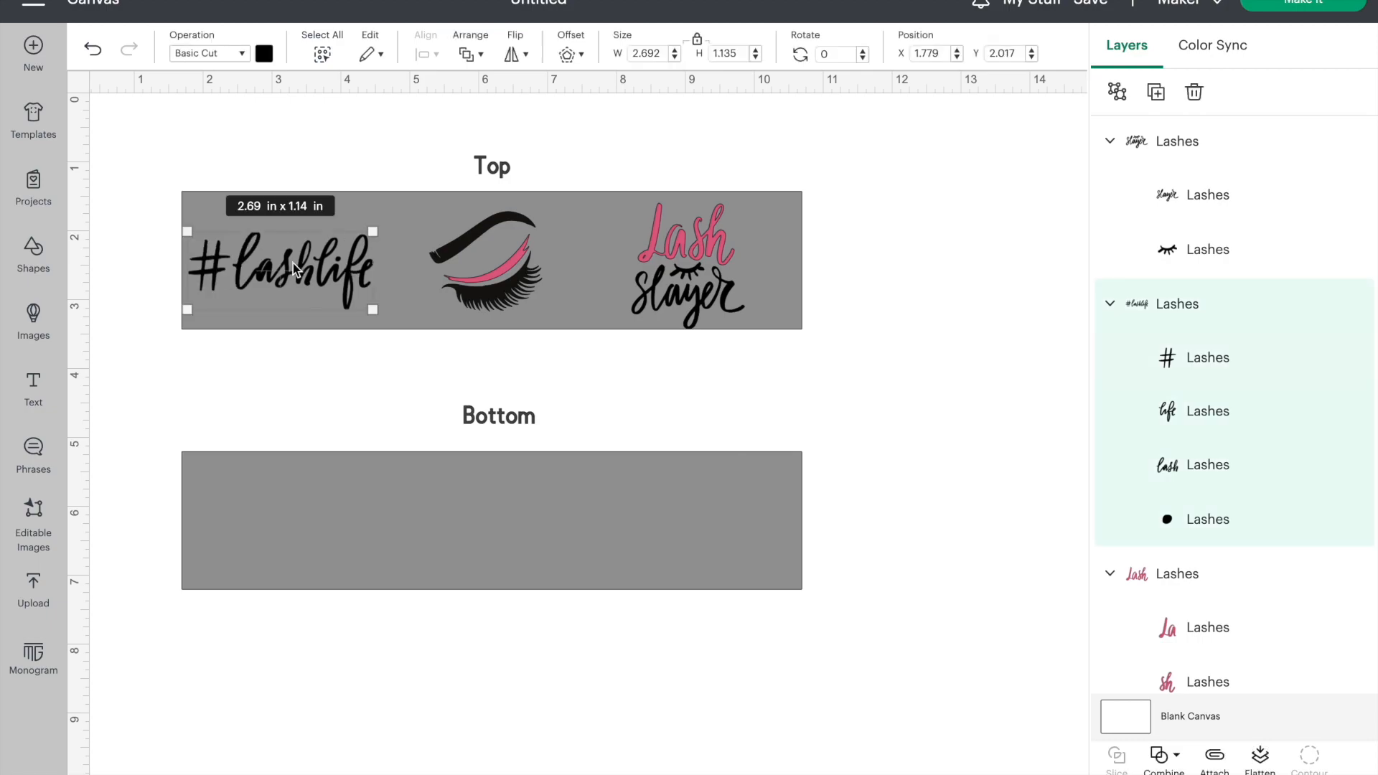
pyautogui.keyDown('shift'); pyautogui.click(476, 278); pyautogui.keyUp('shift')
pyautogui.keyDown('shift'); pyautogui.click(730, 294); pyautogui.keyUp('shift')
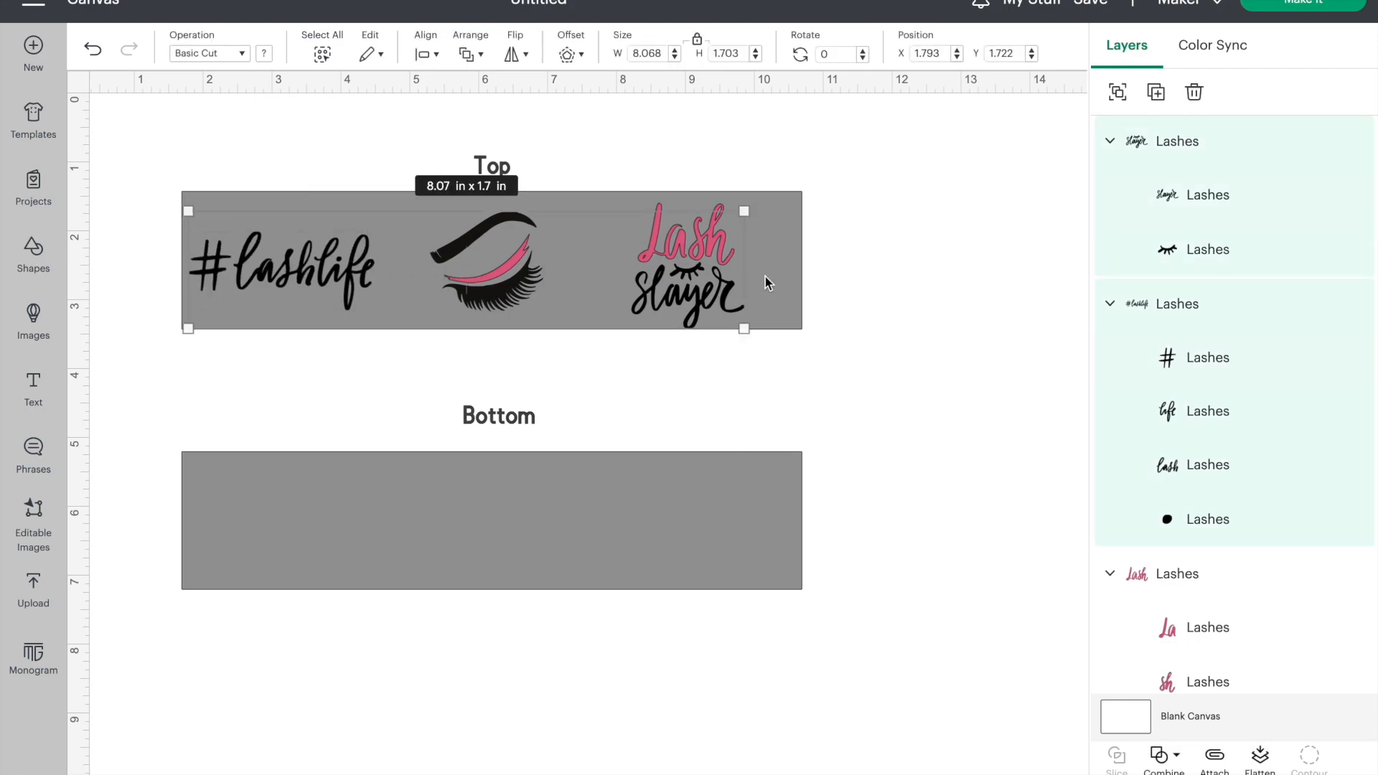
pyautogui.click(1157, 93)
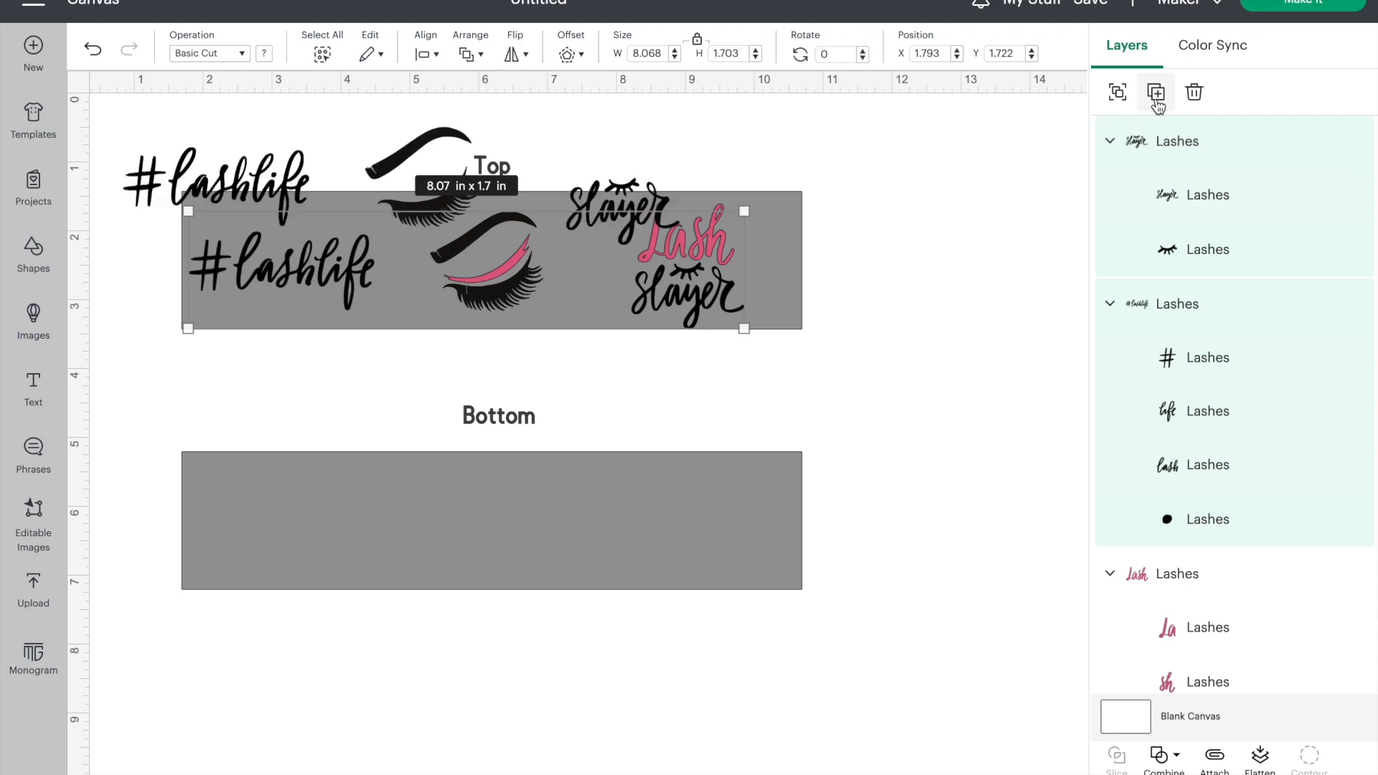
pyautogui.moveTo(620, 220); pyautogui.dragTo(697, 552)
# - Duplicate the pink eyeliner layer and fit the copy into the eye graphic on the Bottom band
pyautogui.click(490, 284)
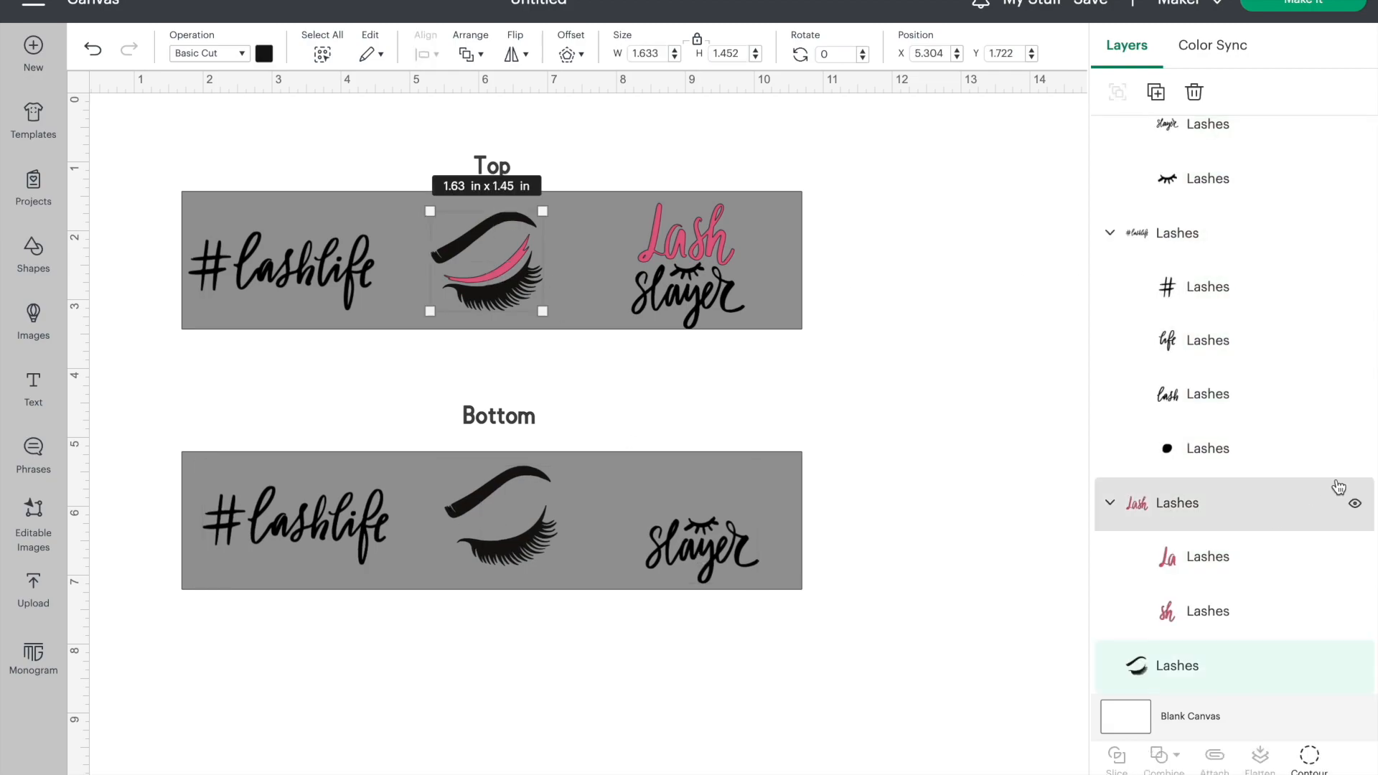
pyautogui.scroll(-2, 1287, 495)
pyautogui.scroll(-2, 1134, 603)
pyautogui.click(1146, 456)
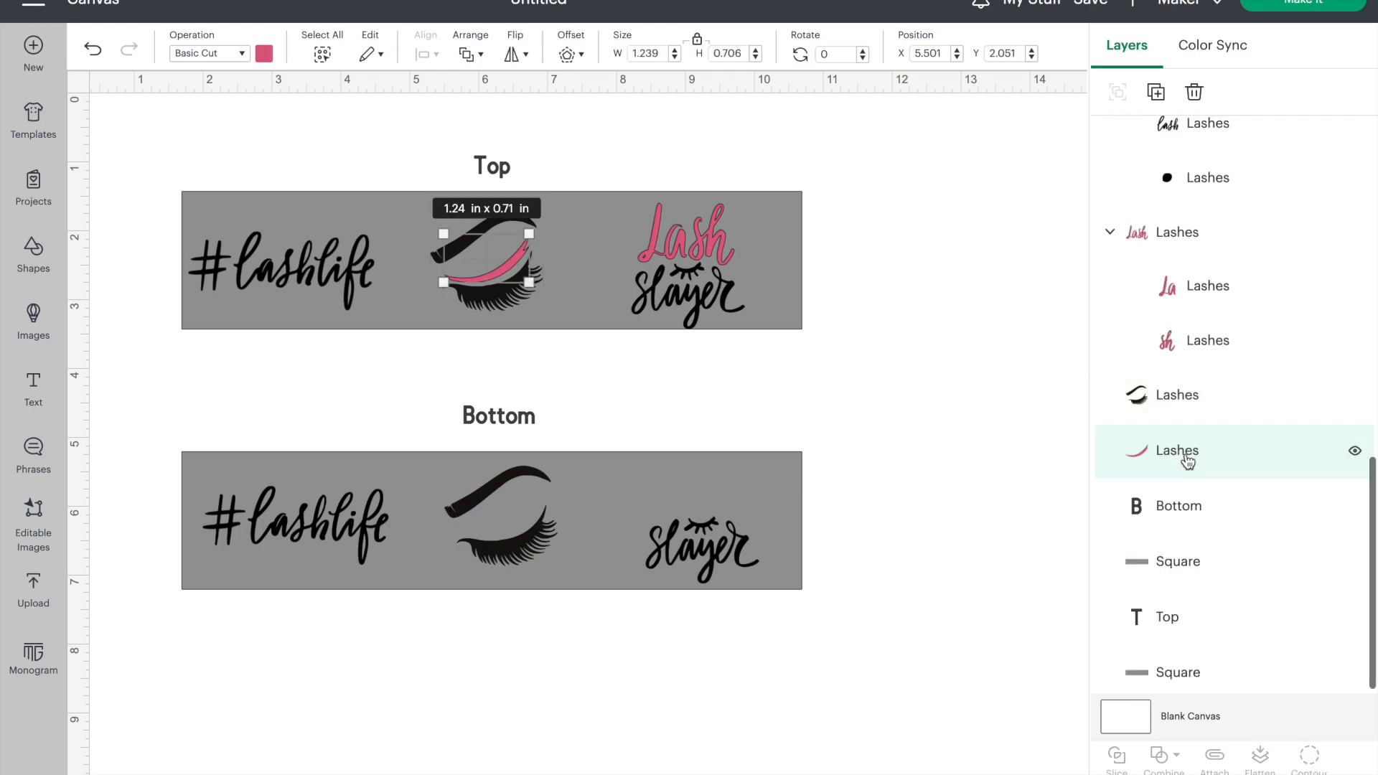
pyautogui.click(1156, 91)
pyautogui.moveTo(271, 226); pyautogui.dragTo(538, 514)
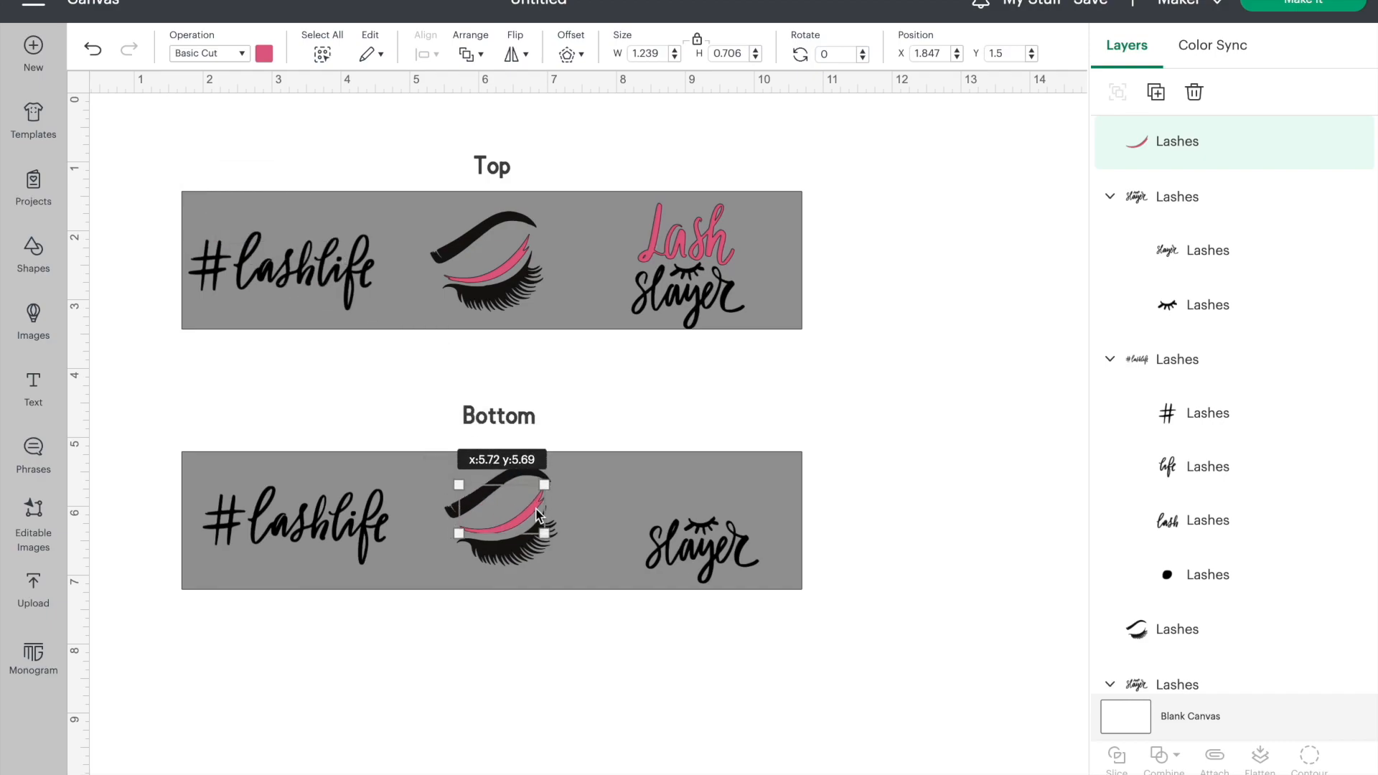
pyautogui.moveTo(536, 509); pyautogui.dragTo(540, 518)
pyautogui.click(610, 564)
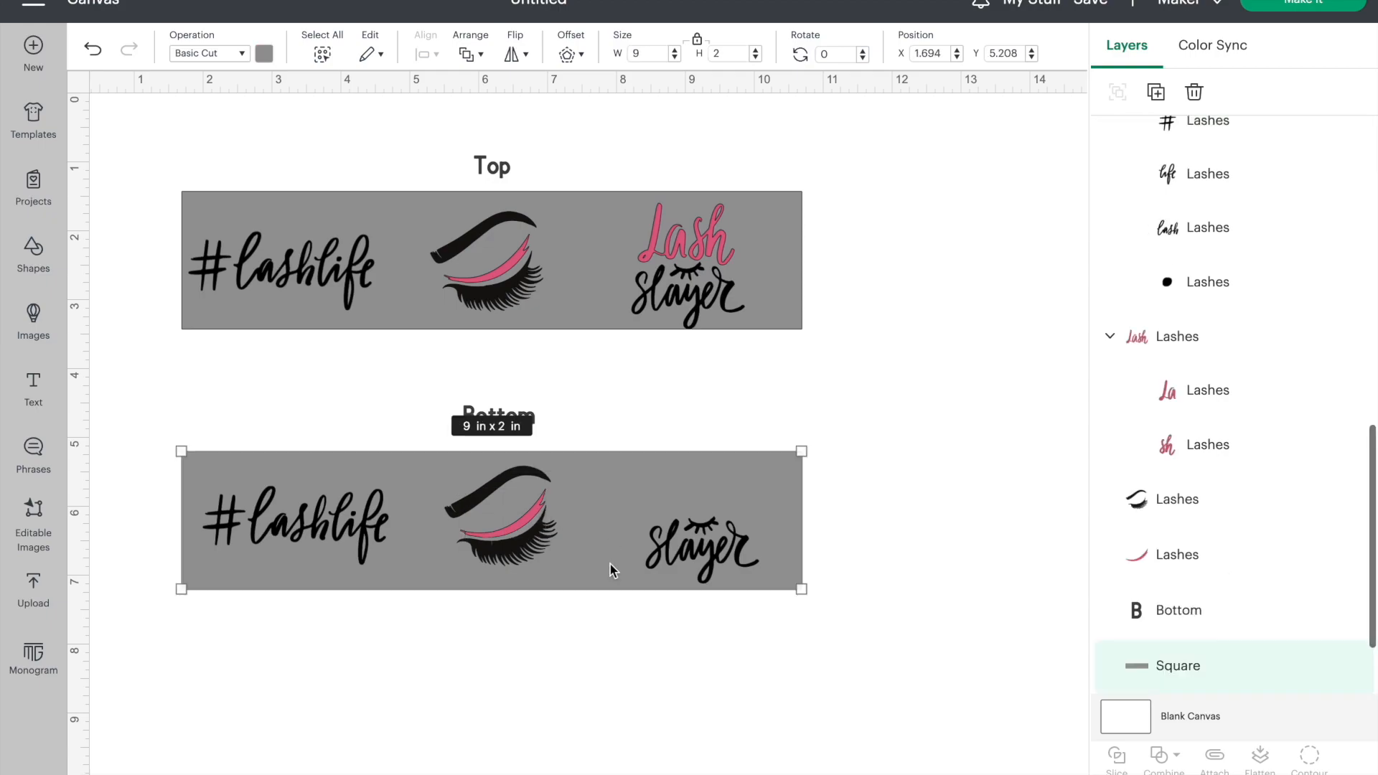
pyautogui.click(622, 684)
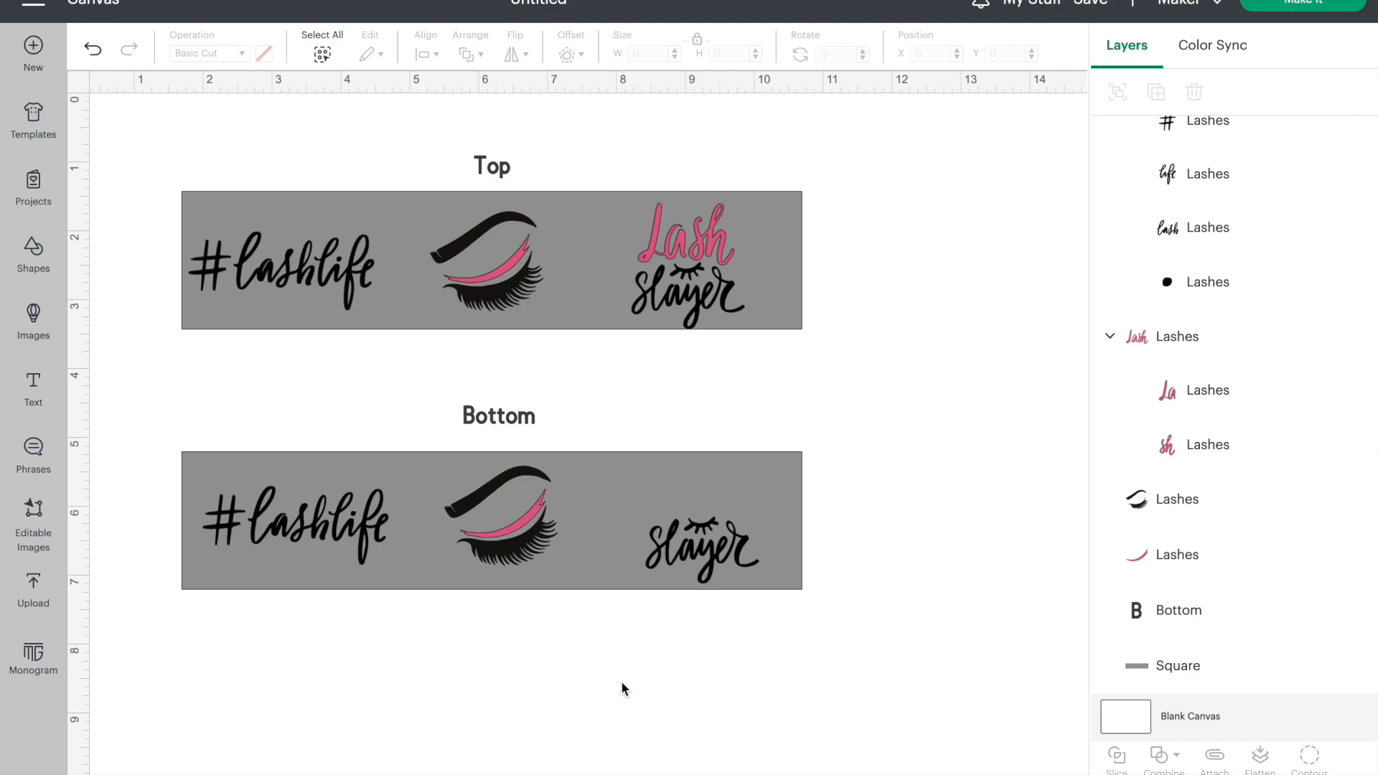
# - Duplicate the pink "Lash" word and place the copy directly above "slayer" on the Bottom band
pyautogui.click(700, 239)
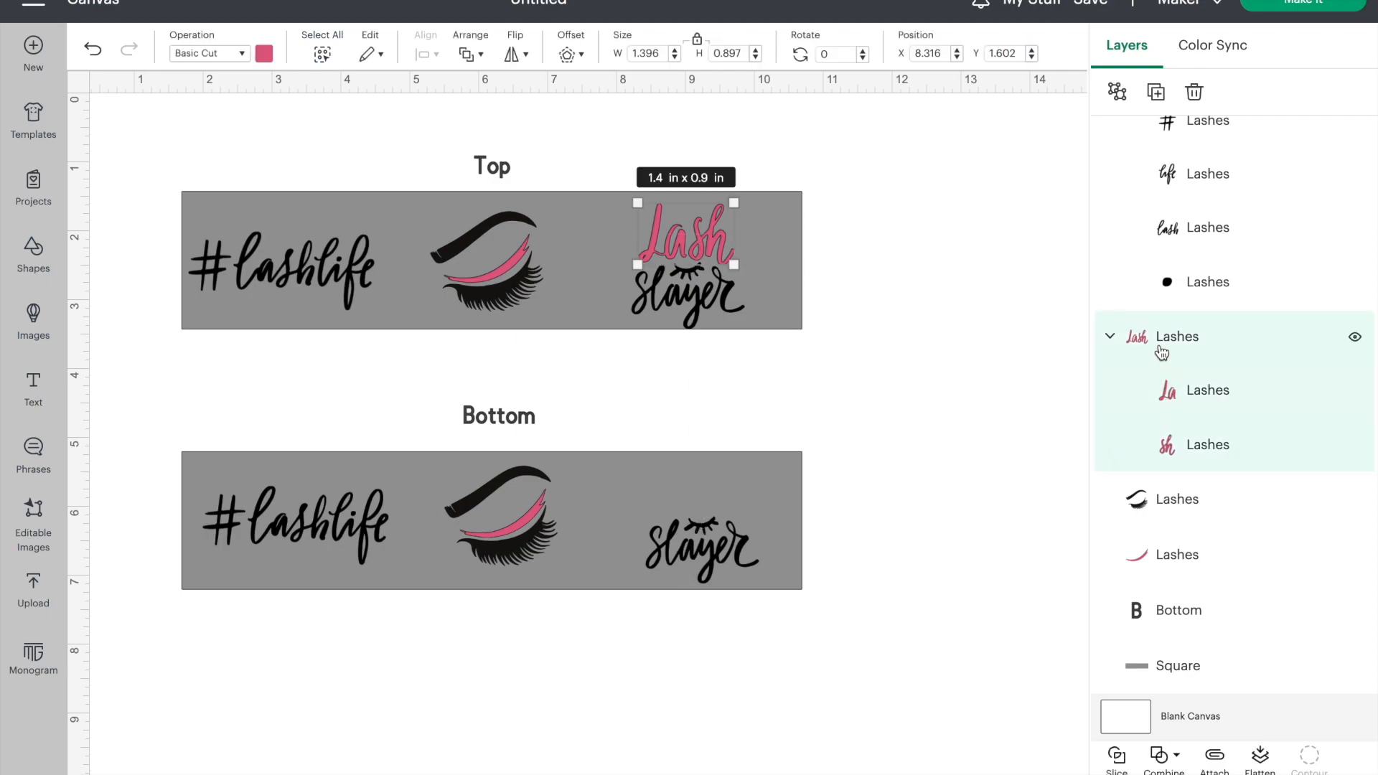
pyautogui.click(1156, 92)
pyautogui.moveTo(307, 272); pyautogui.dragTo(734, 497)
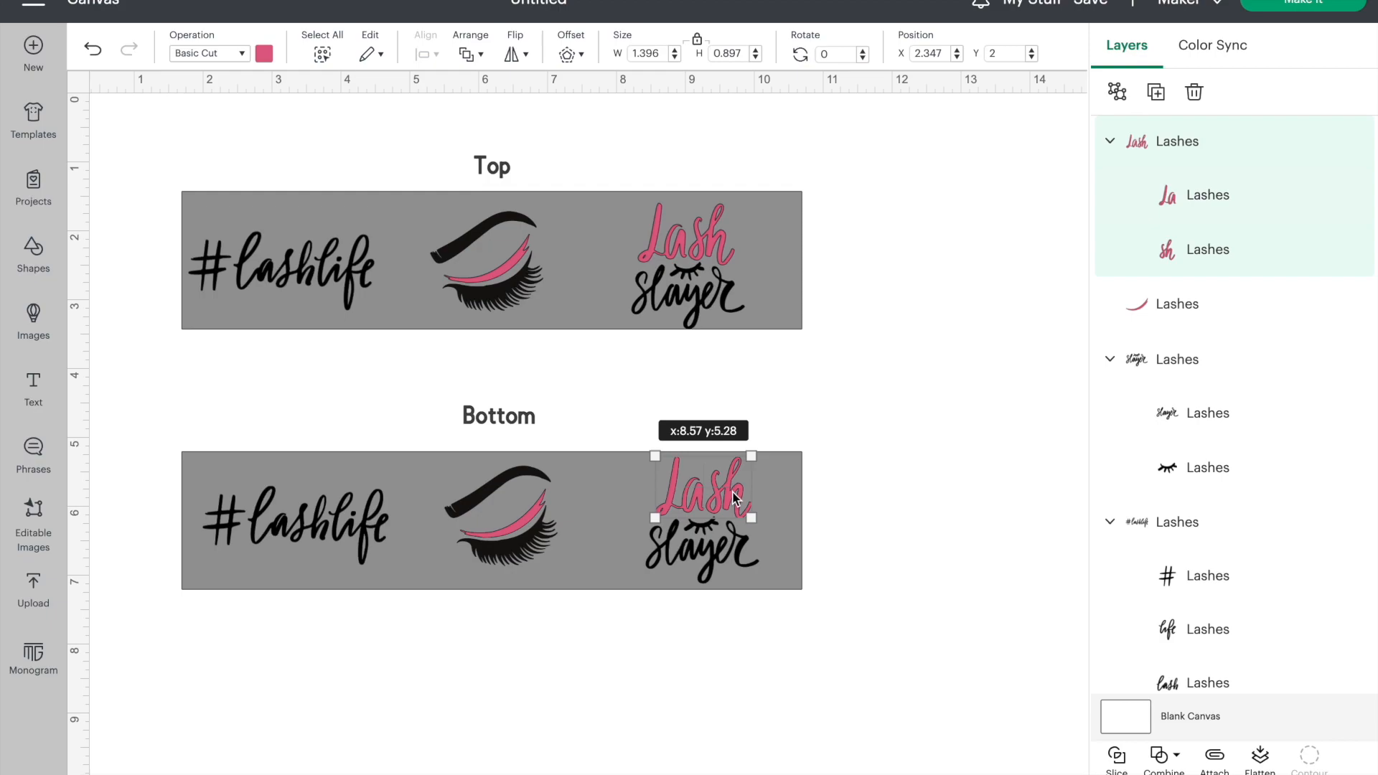
# - Attach the black #lashlife, eye and "slayer" graphics on the Top band together and open the project's cut preparation
pyautogui.click(480, 268)
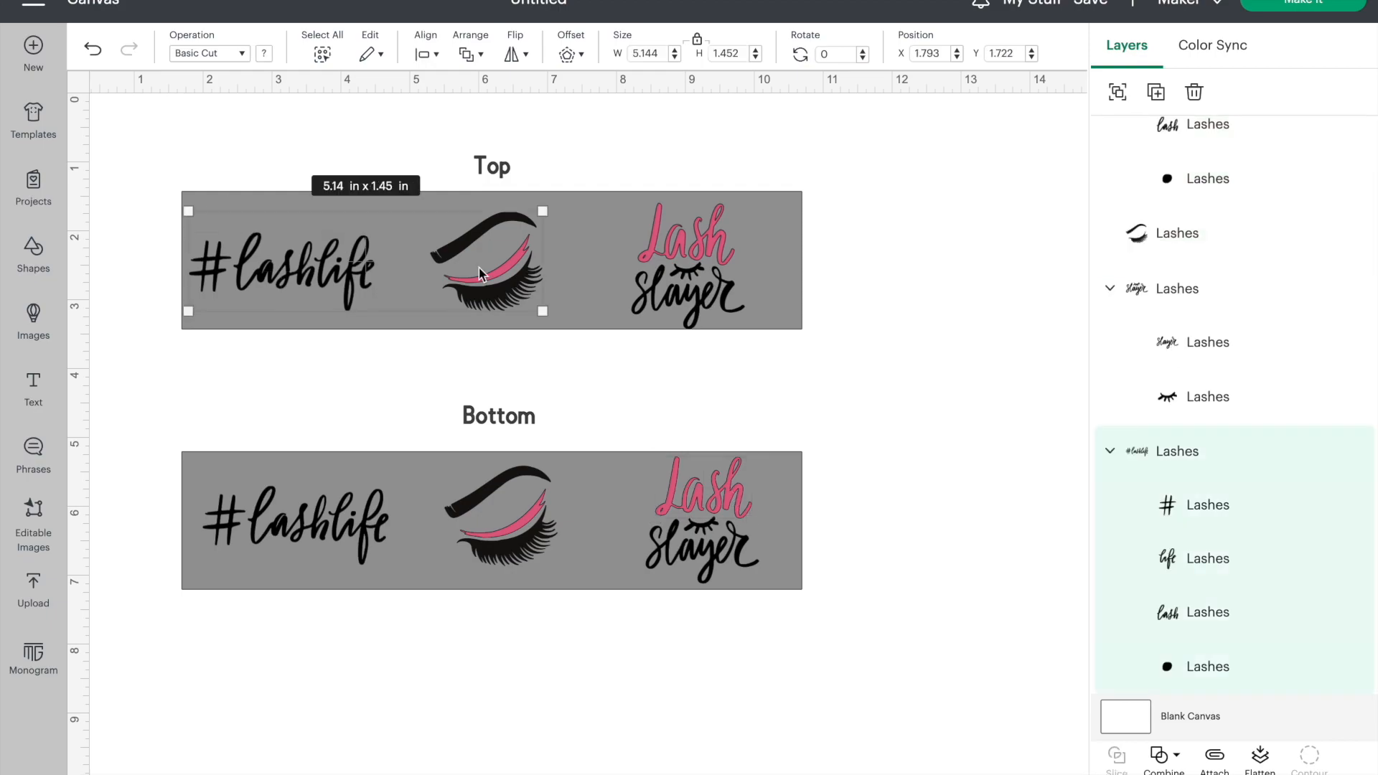
pyautogui.keyDown('shift'); pyautogui.click(718, 272); pyautogui.keyUp('shift')
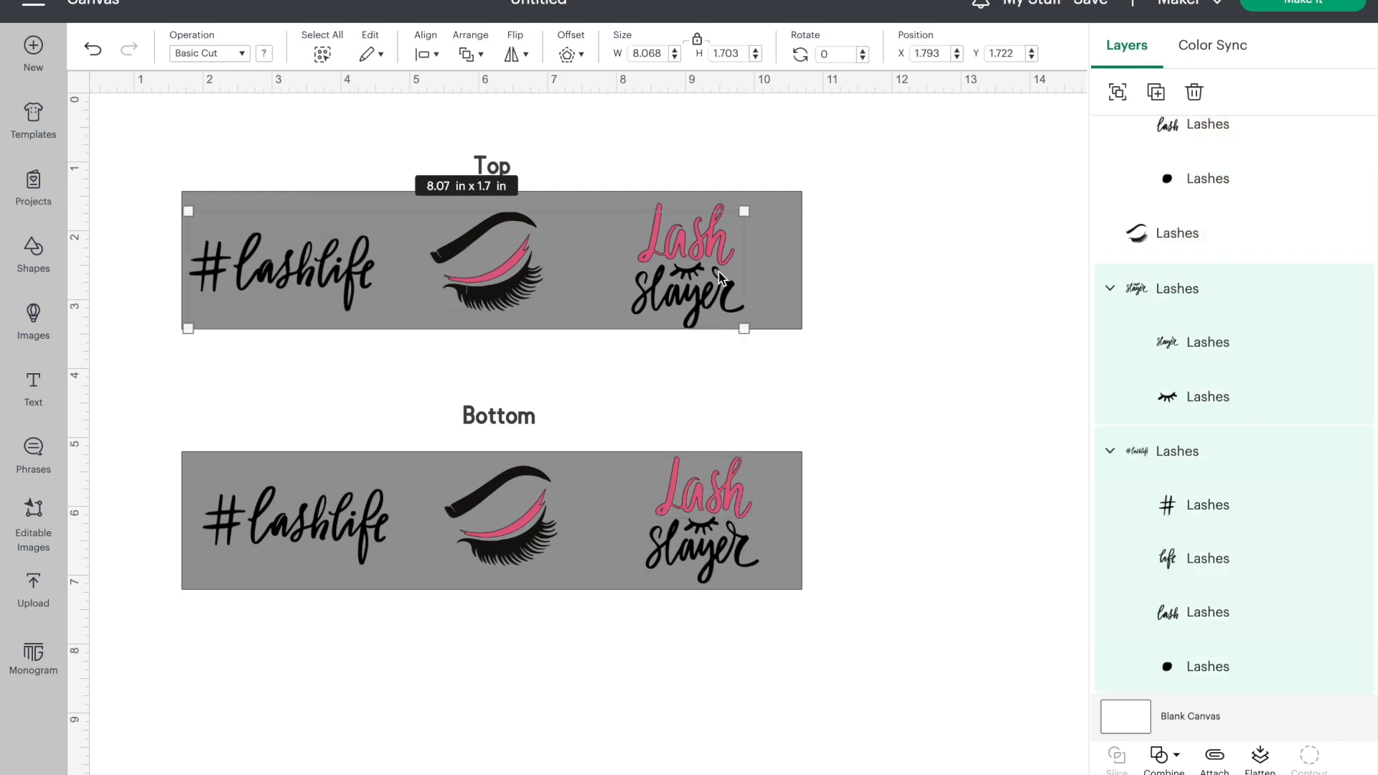
pyautogui.click(1215, 757)
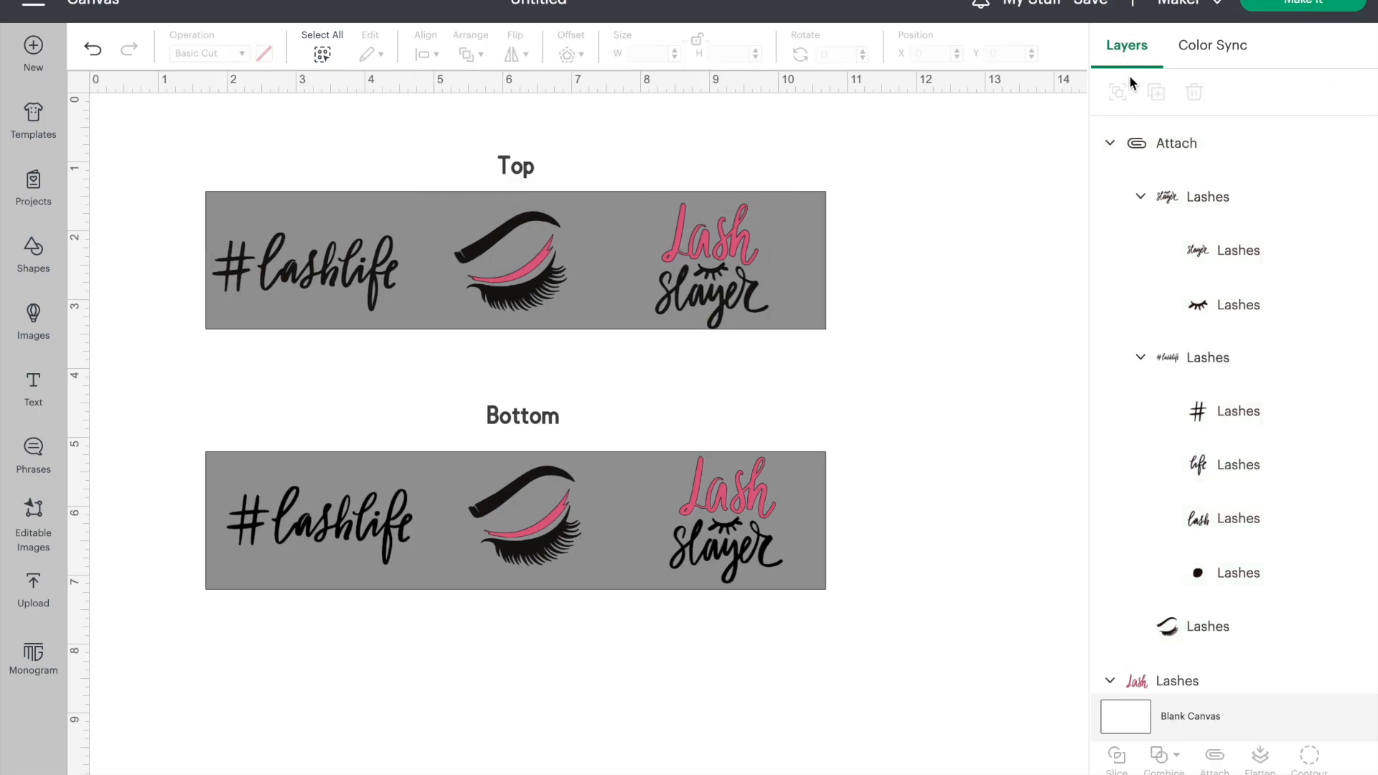
pyautogui.click(1285, 7)
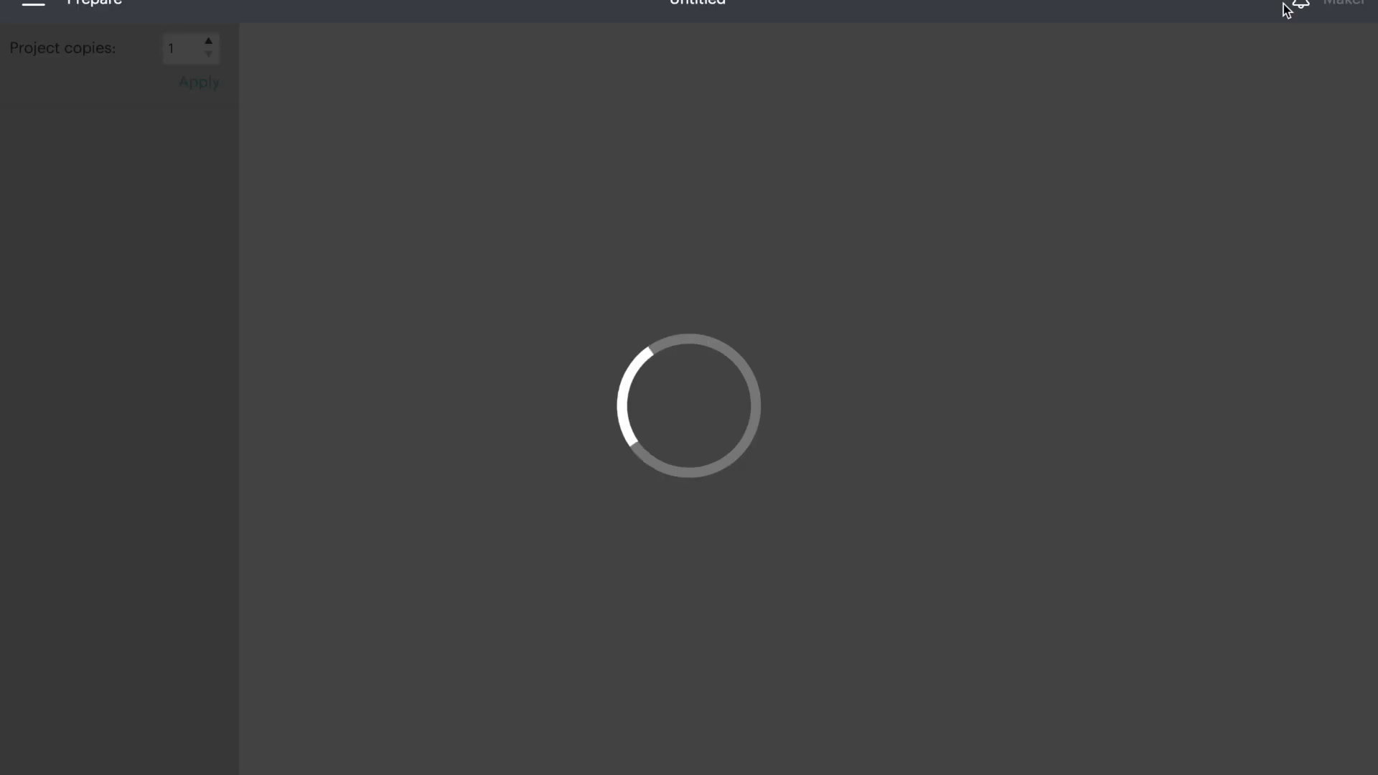